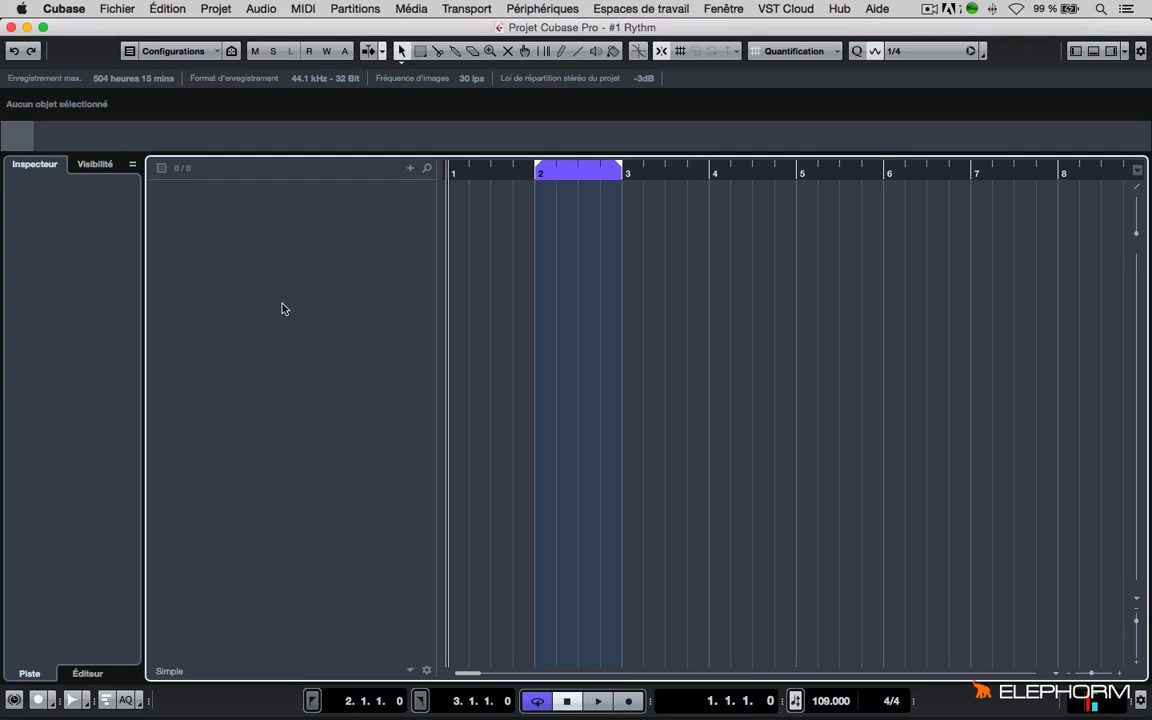
Add one instrument track using the VPS Metrum instrument, with its output routed to Stereo Out.
right_click(262, 271)
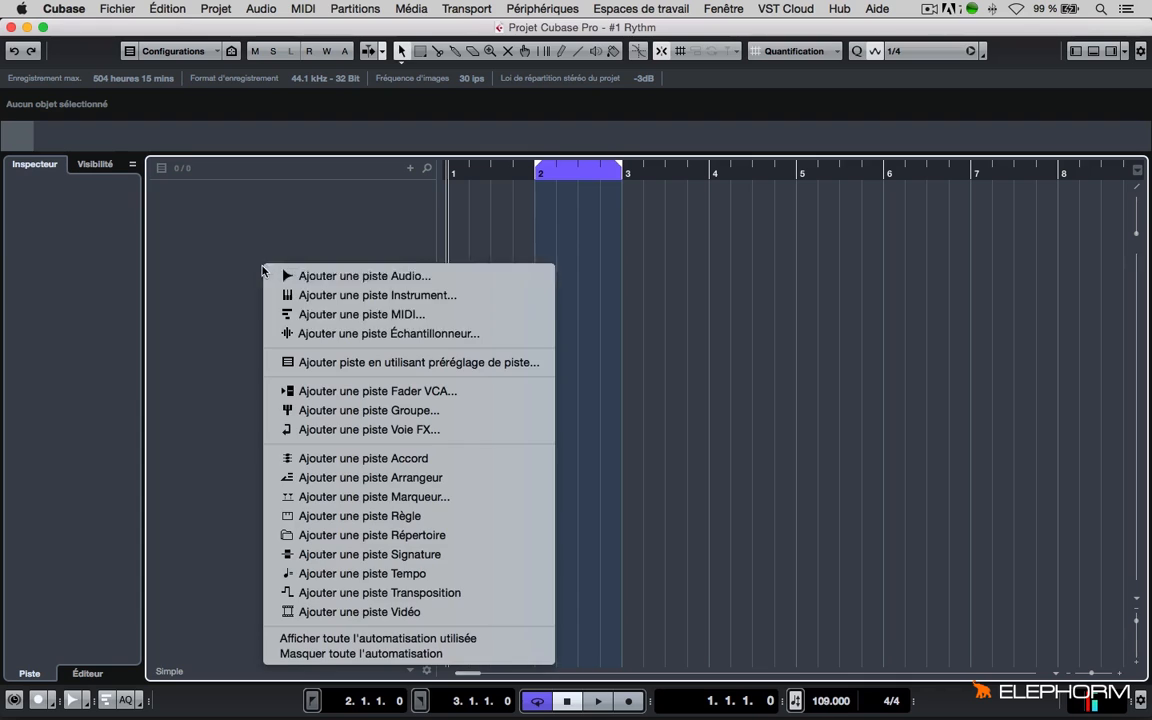
click(345, 295)
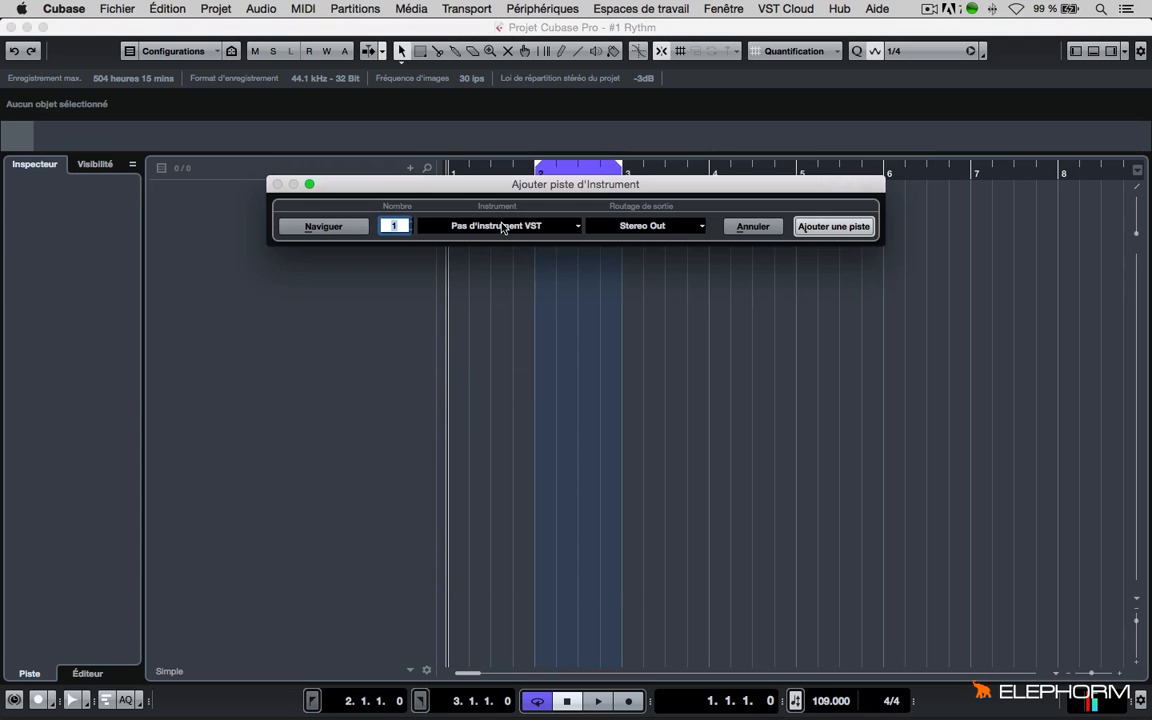
click(503, 228)
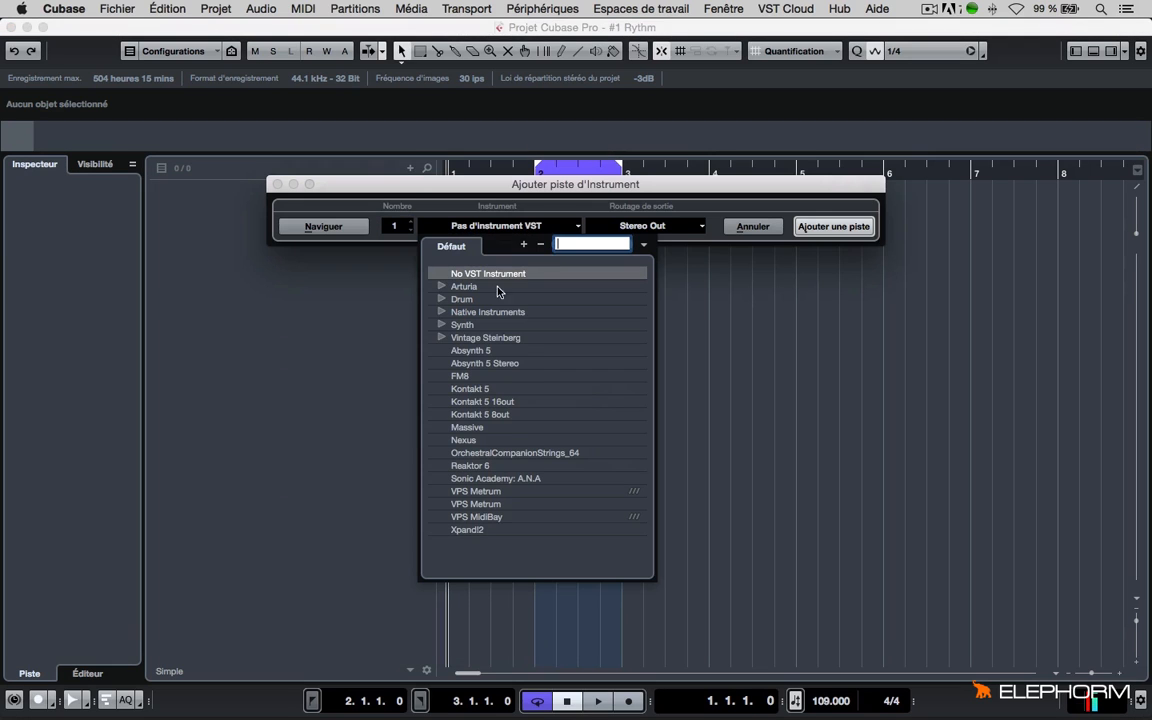
click(474, 505)
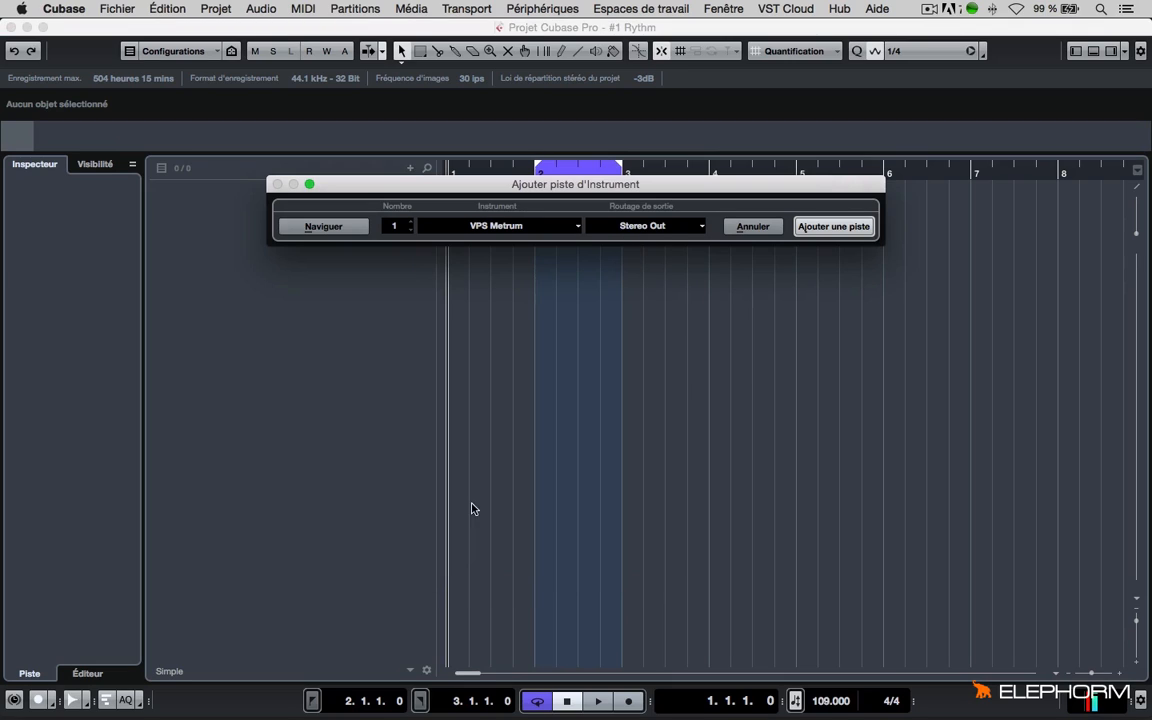
click(821, 227)
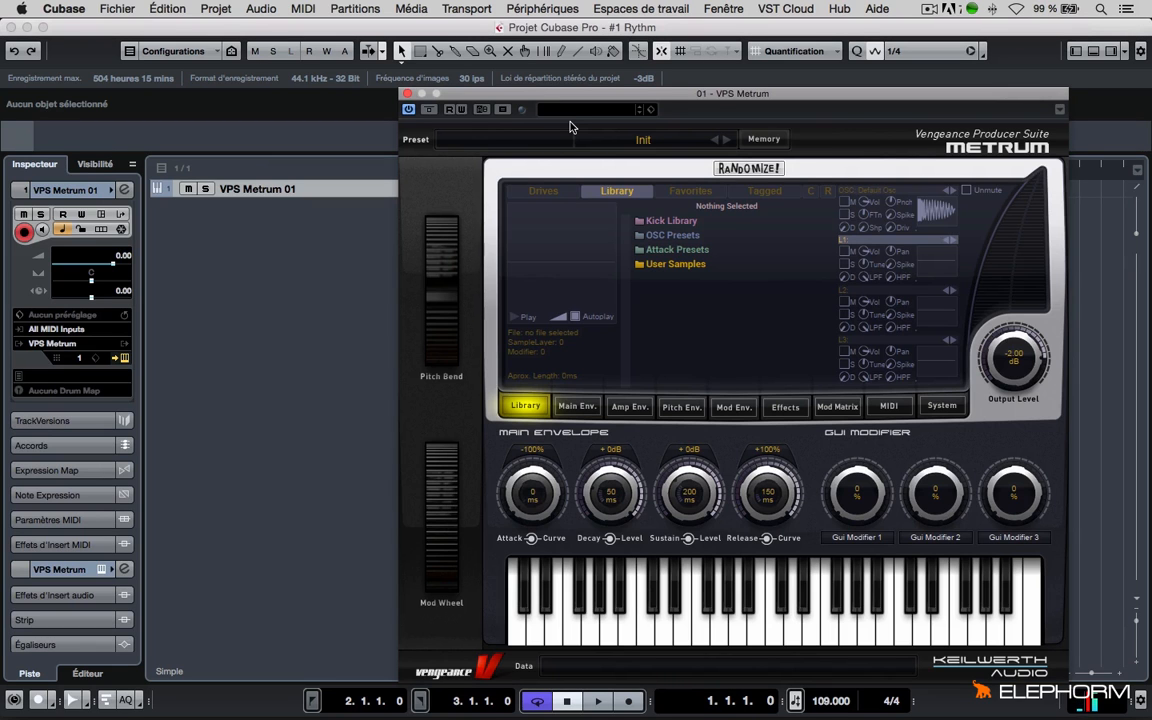
drag(560, 93, 429, 25)
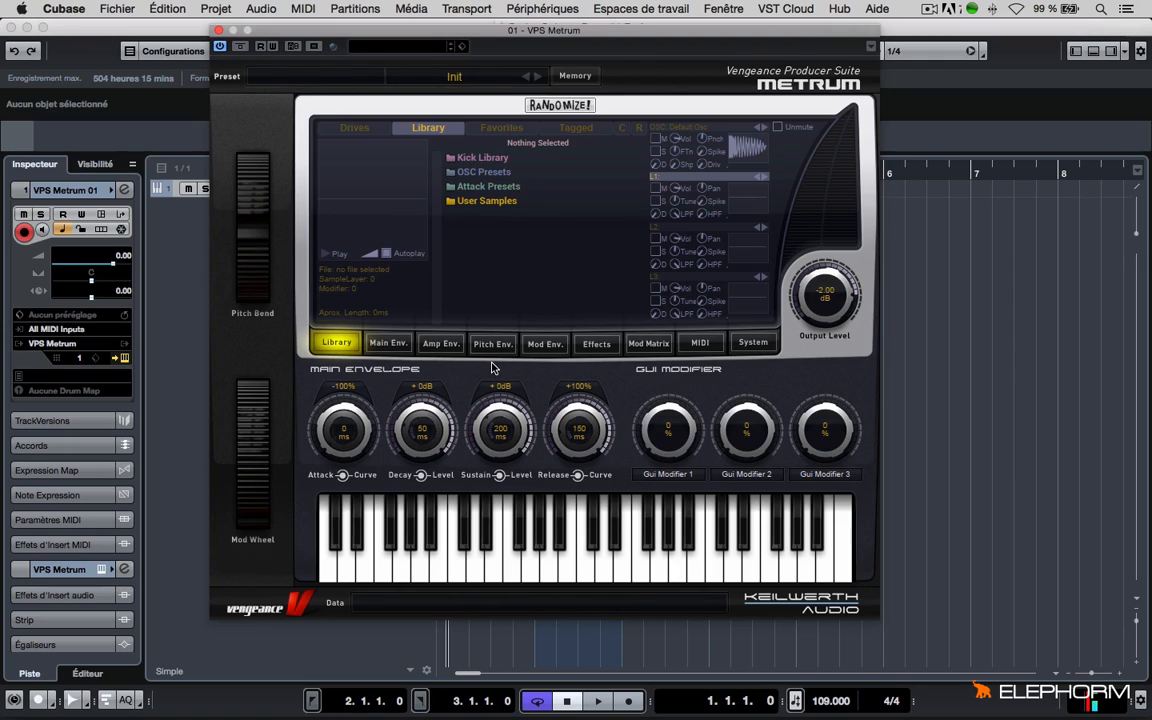
Try a 15 ms attack on Metrum's main envelope, and return the attack to 0 ms.
click(386, 345)
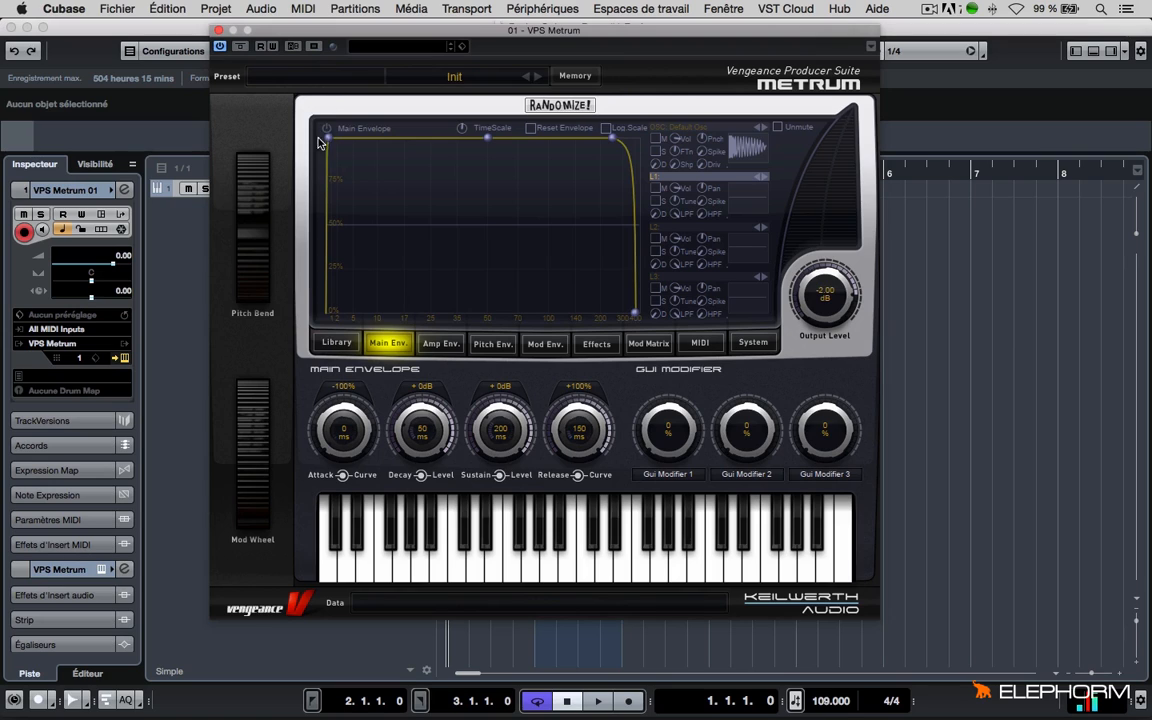
drag(330, 138, 399, 215)
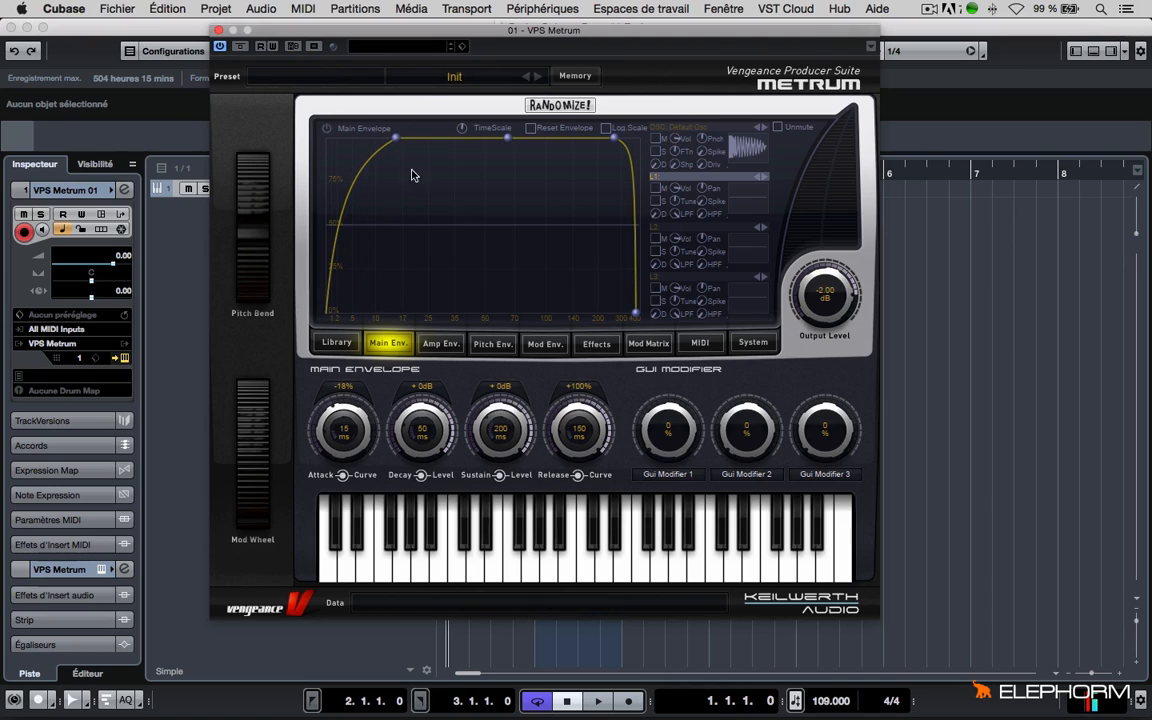
drag(395, 137, 325, 145)
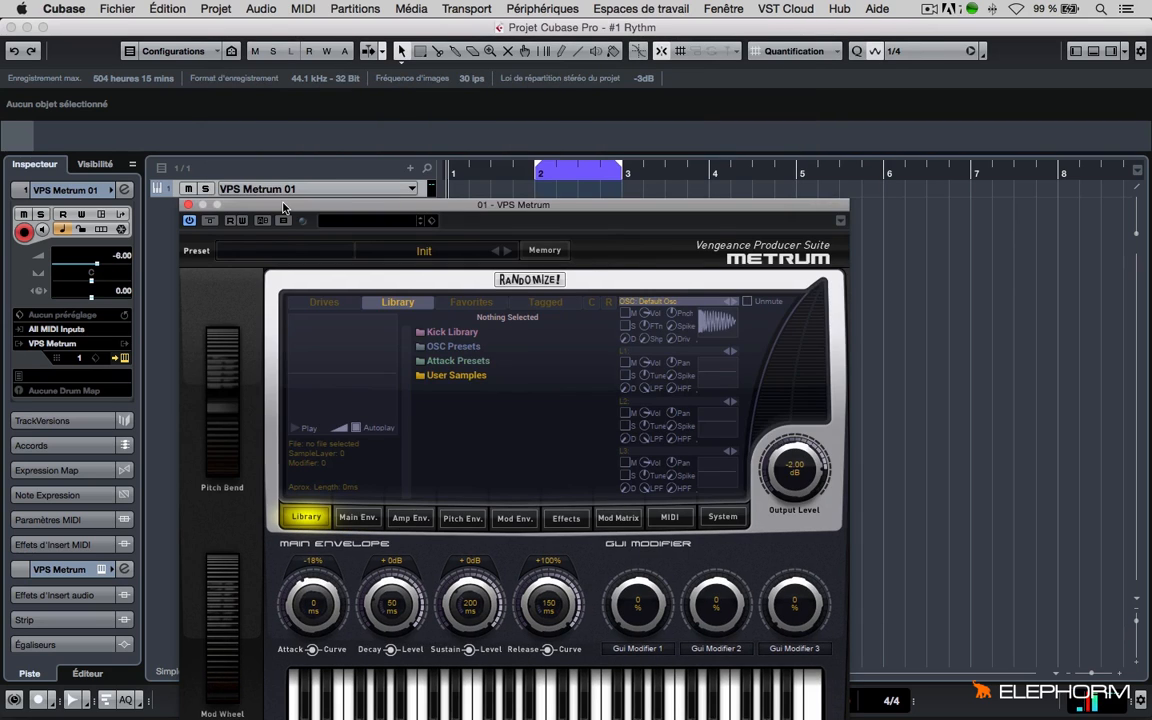
Rename the VPS Metrum instrument track as Kick.
drag(283, 205, 700, 77)
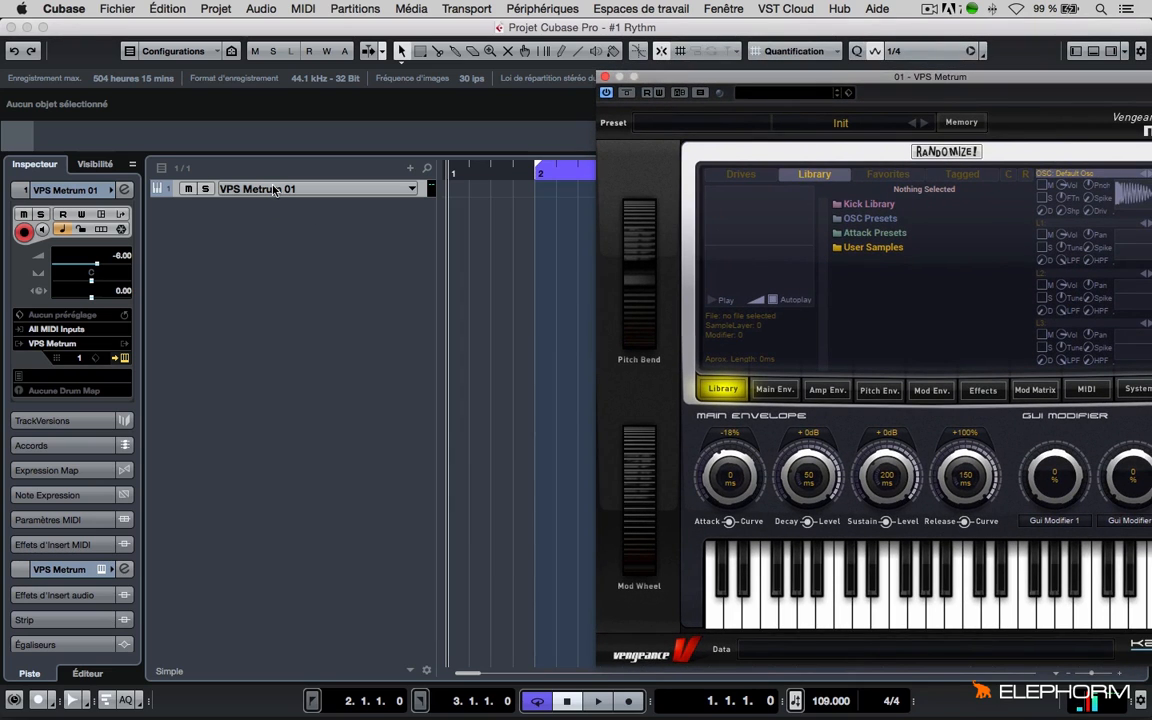
click(276, 190)
double_click(276, 190)
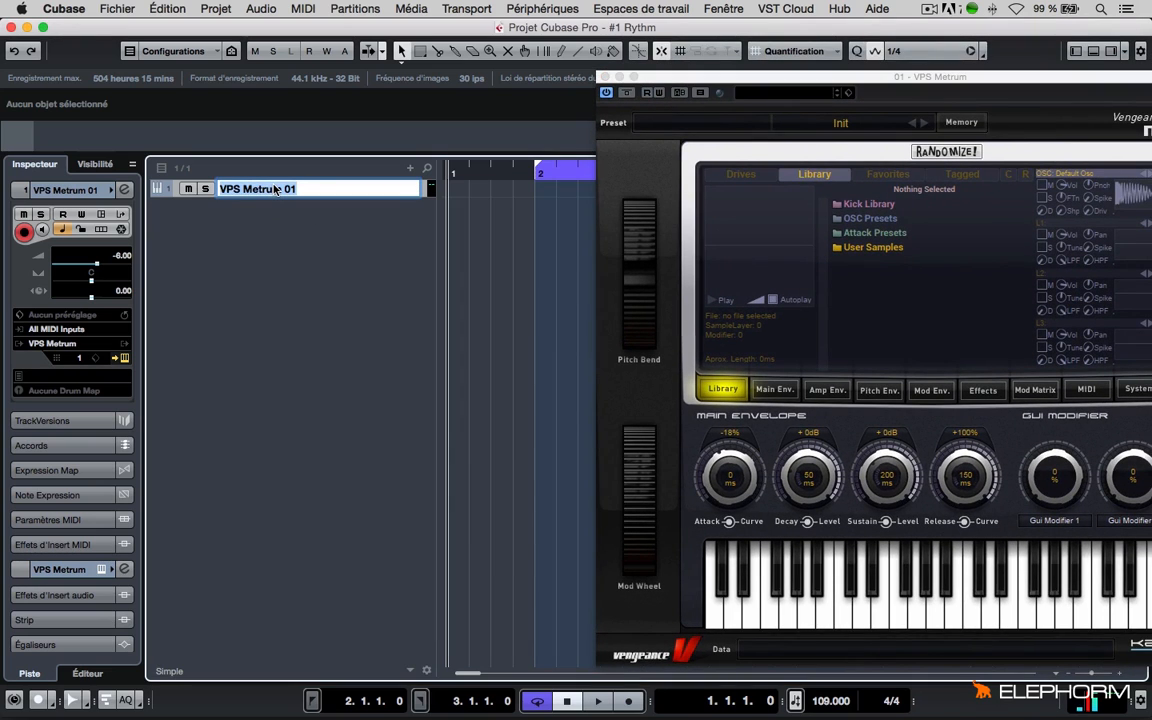
text(Kick)
key(Return)
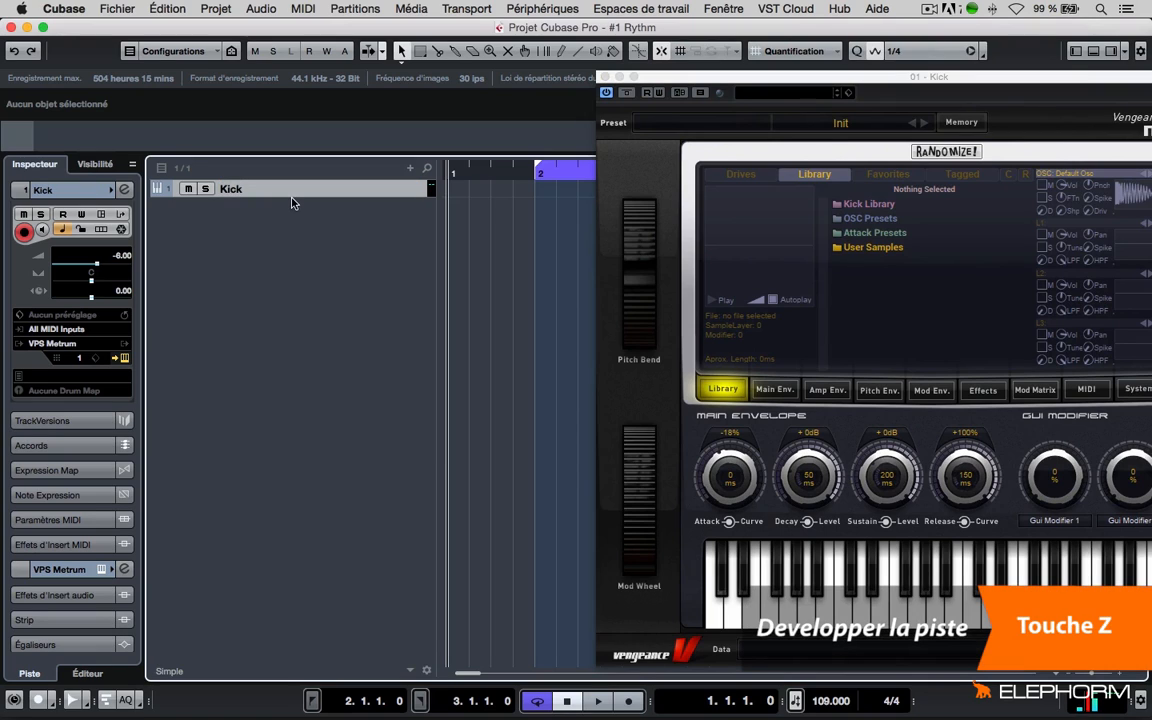
Expand the Kick track vertically and close the Metrum instrument window.
key(z)
drag(618, 80, 152, 283)
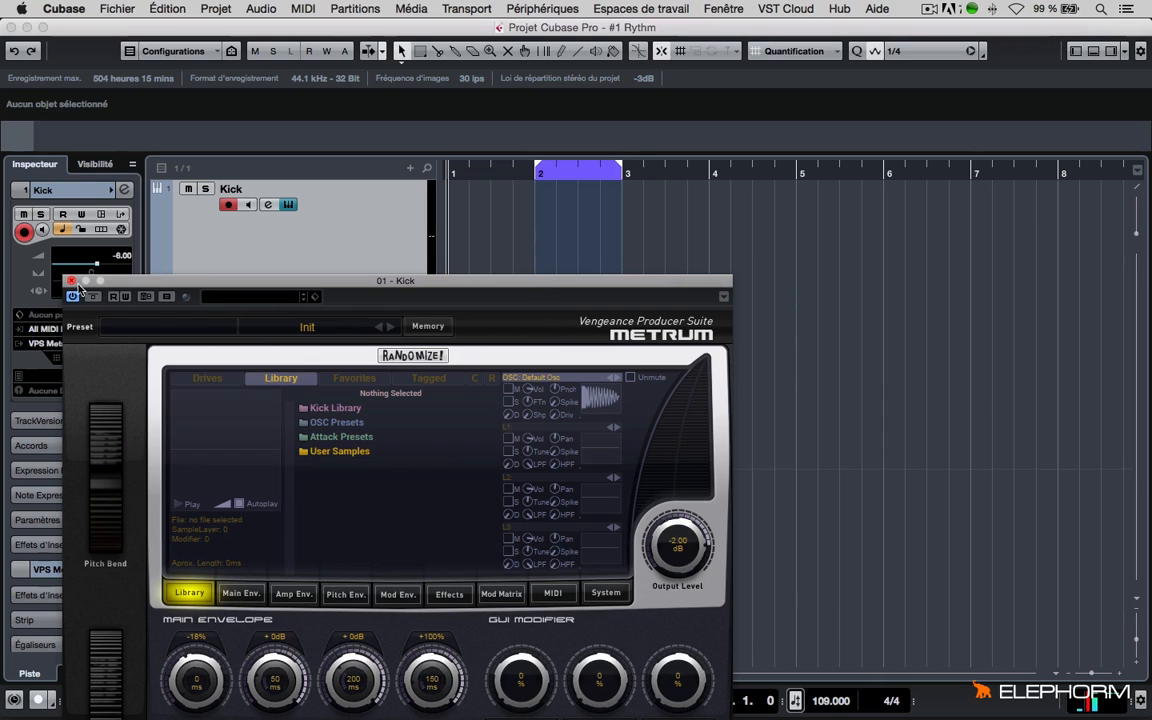
click(70, 283)
Draw a one-bar MIDI part on the Kick track from bar 2 to bar 3, and open it for editing.
right_click(493, 258)
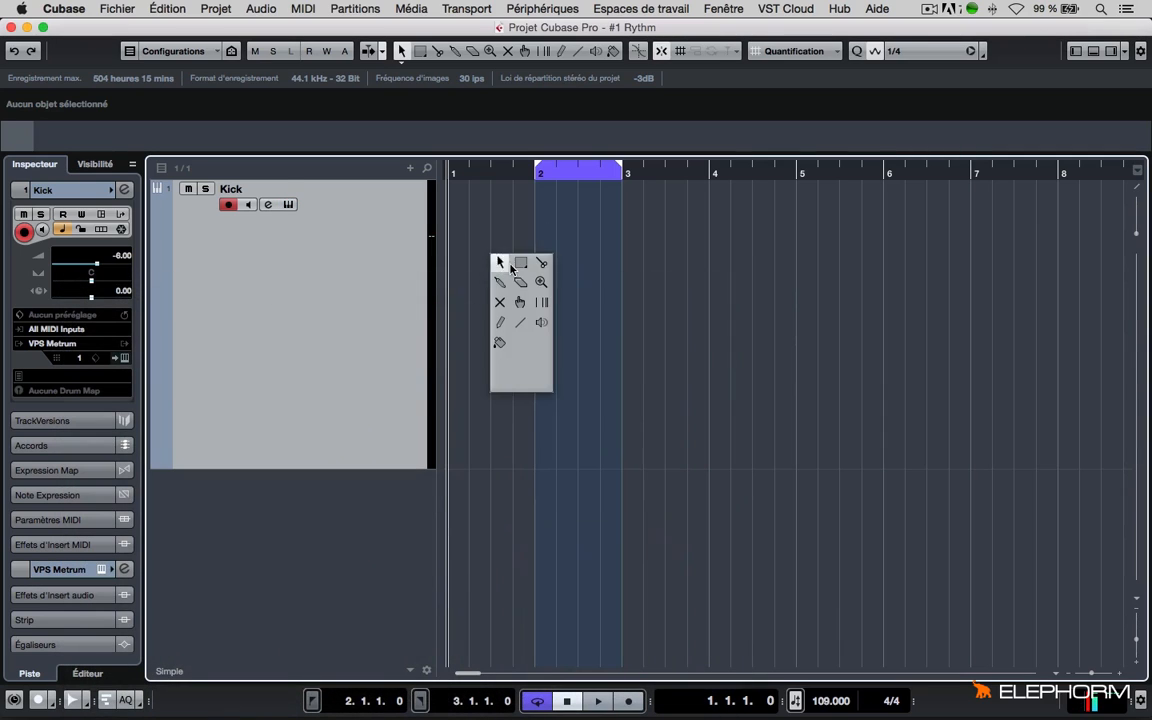
click(500, 322)
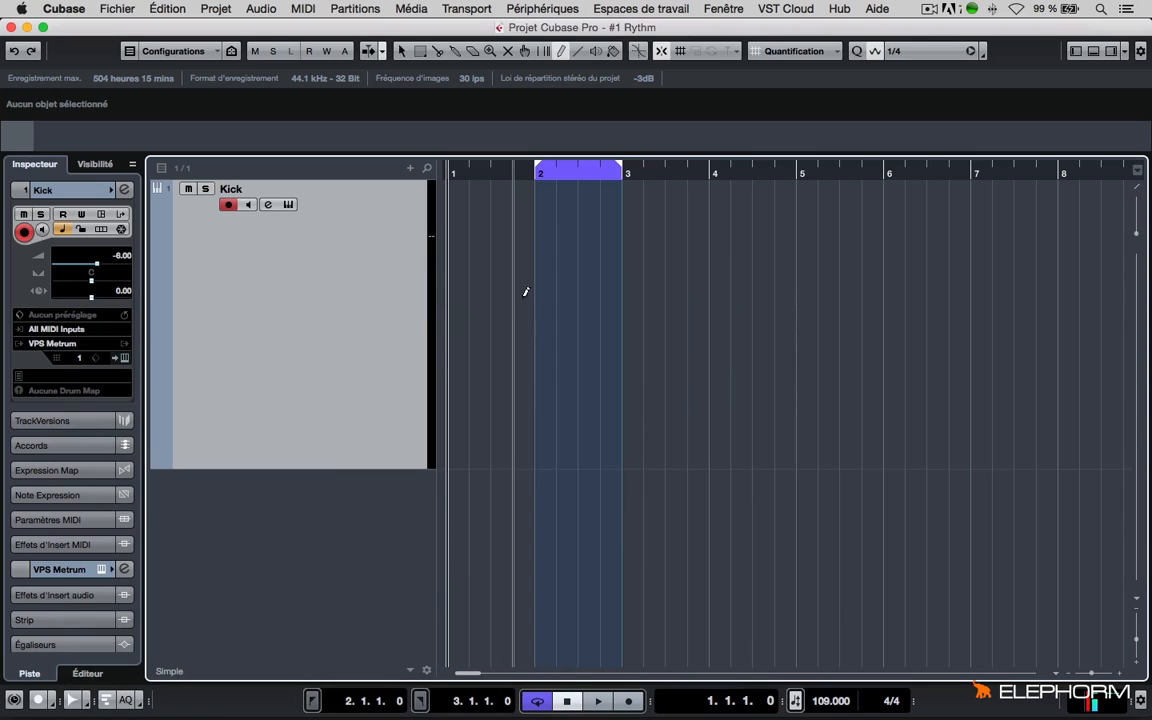
drag(542, 290, 626, 290)
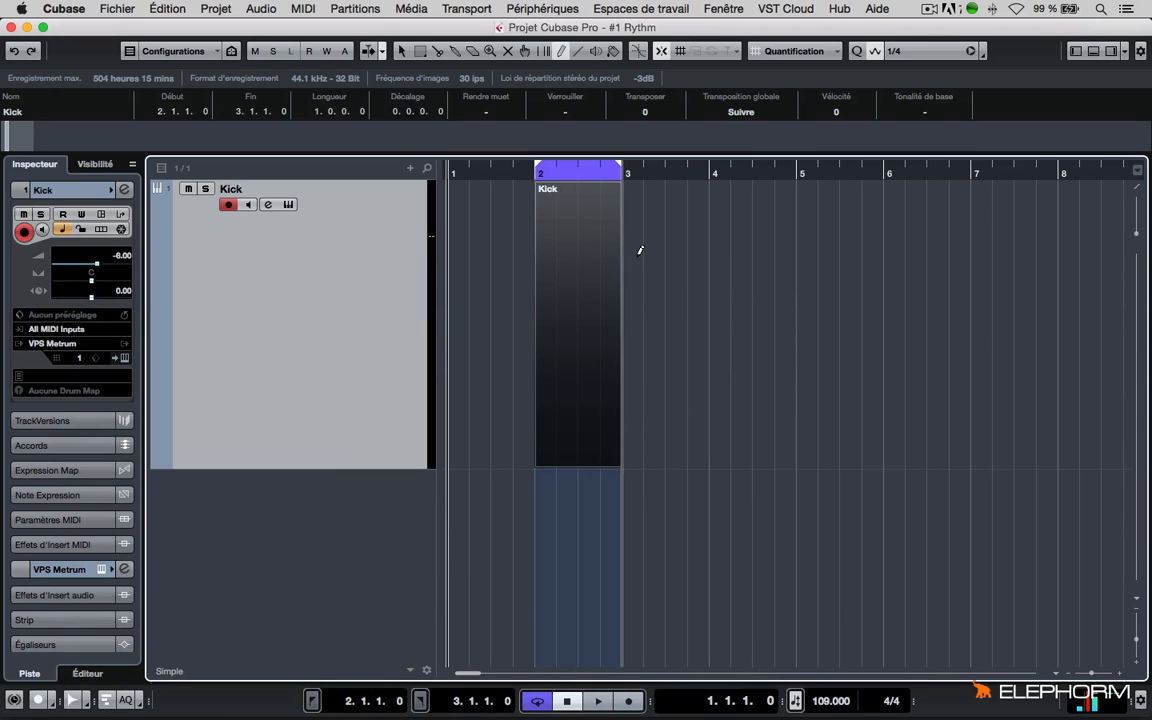
right_click(577, 346)
click(577, 344)
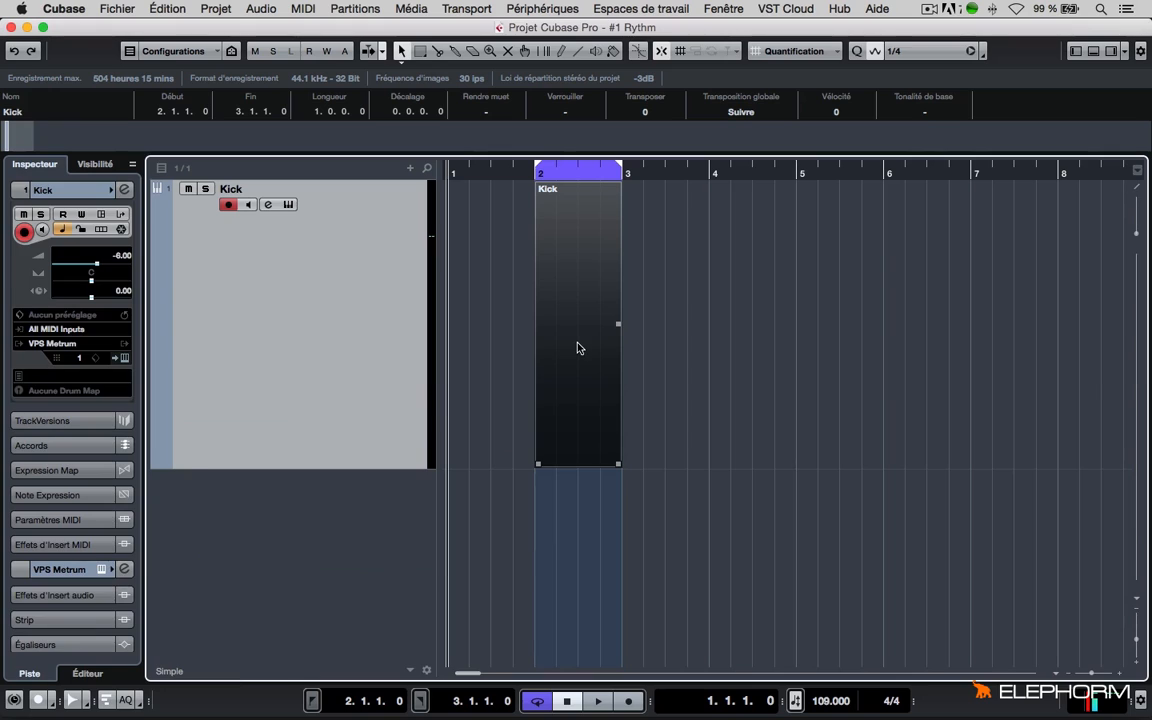
double_click(577, 348)
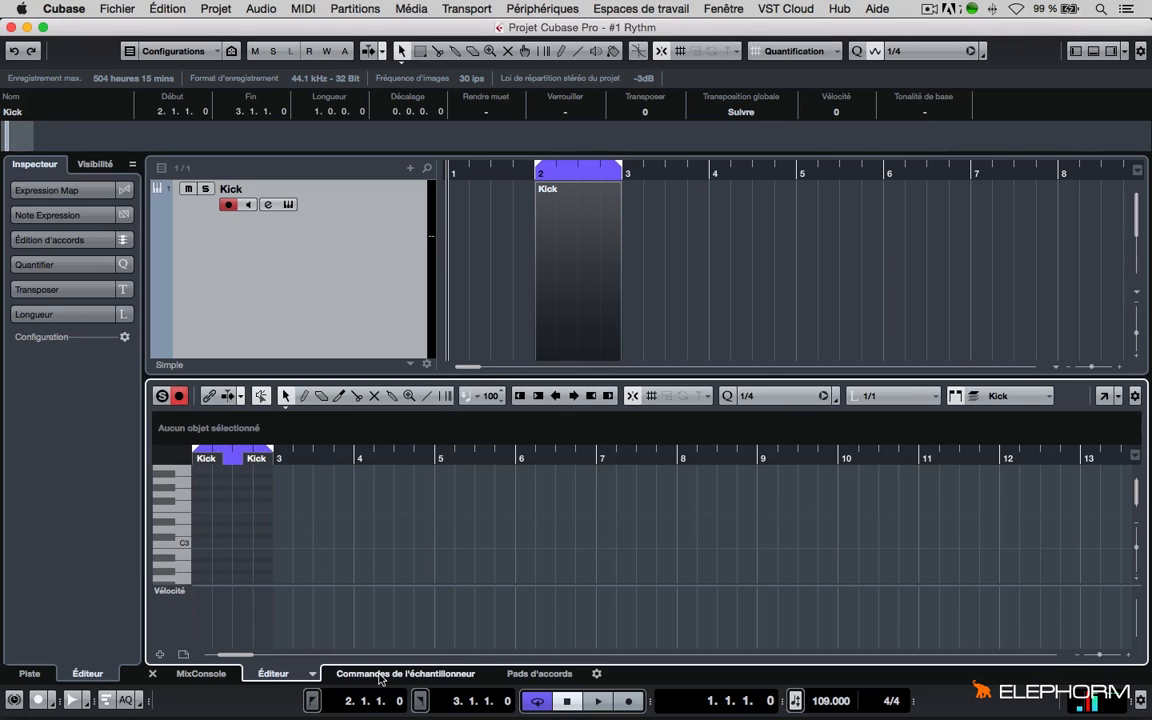
Look through the MixConsole, sampler controls and chord pads in the lower zone, and return to the note editor.
click(200, 675)
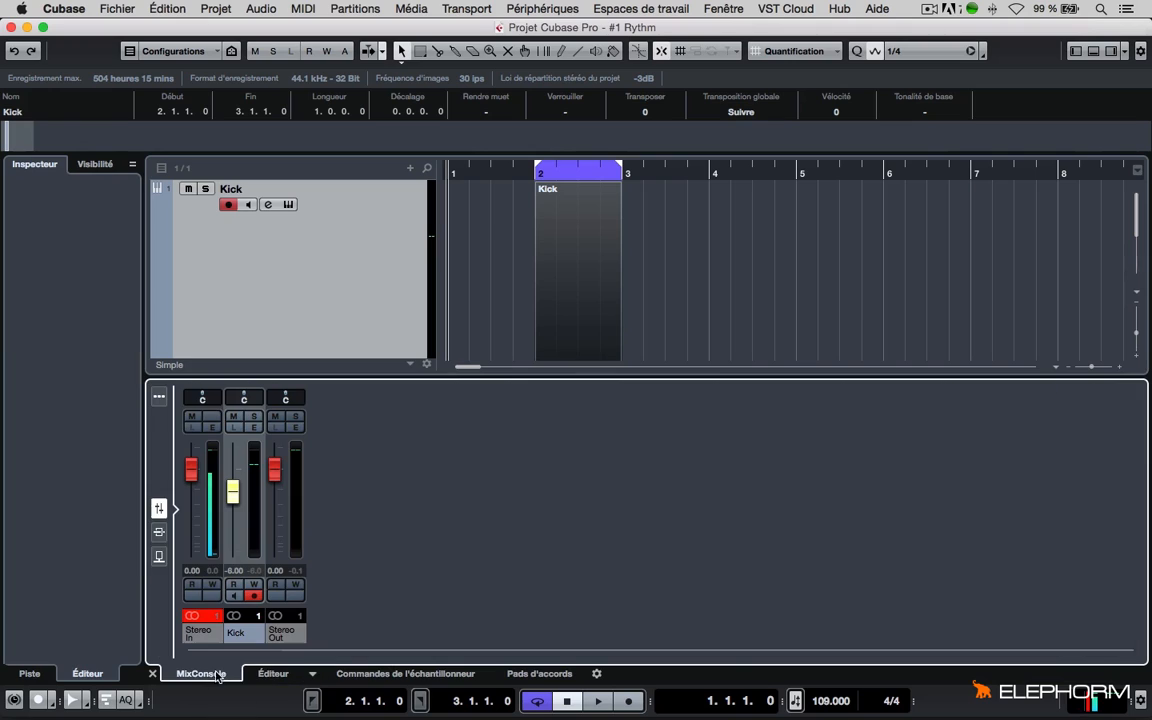
click(279, 675)
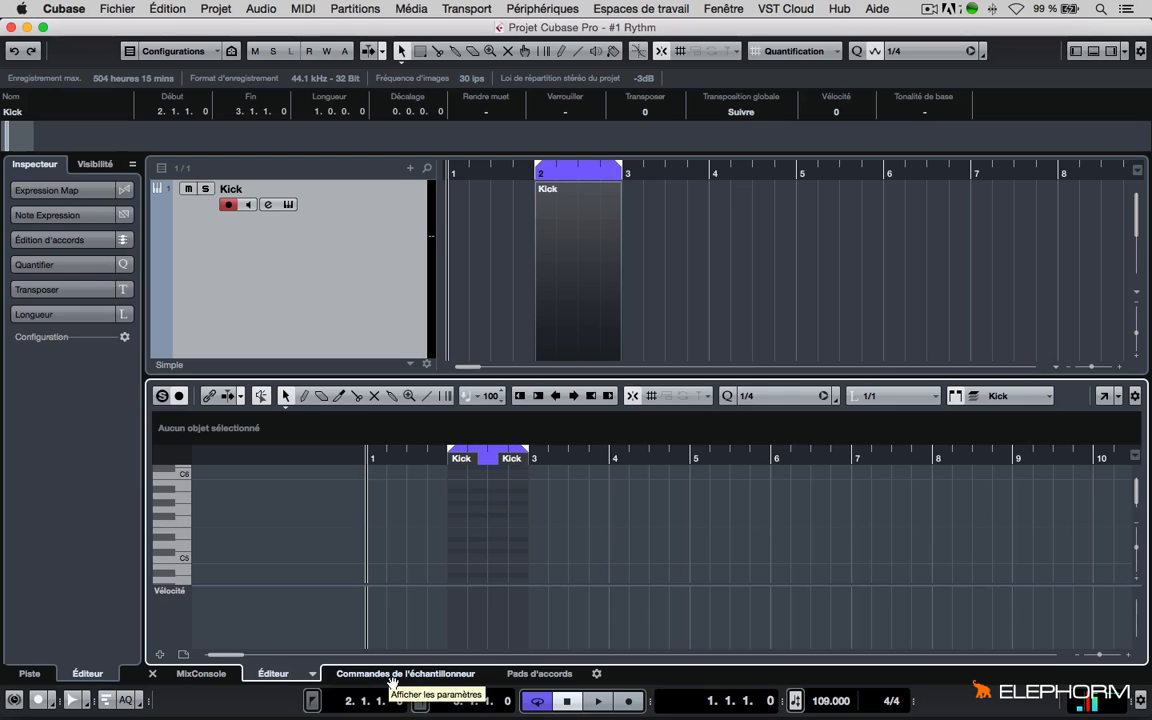
click(389, 676)
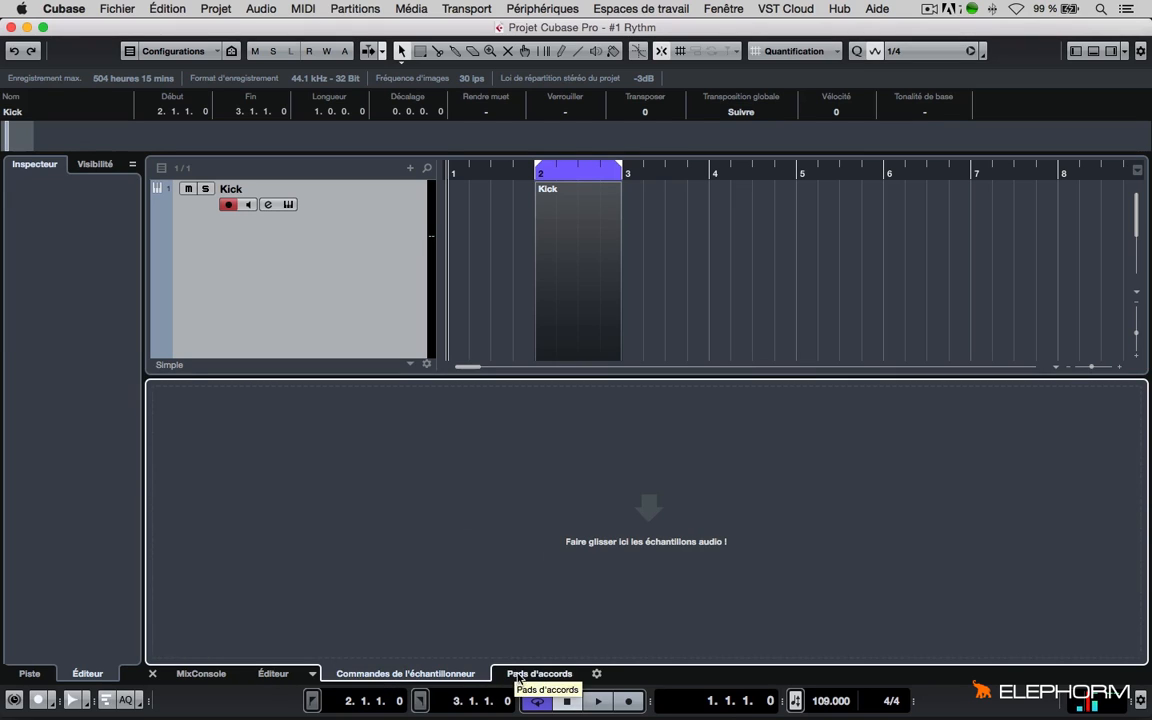
click(565, 675)
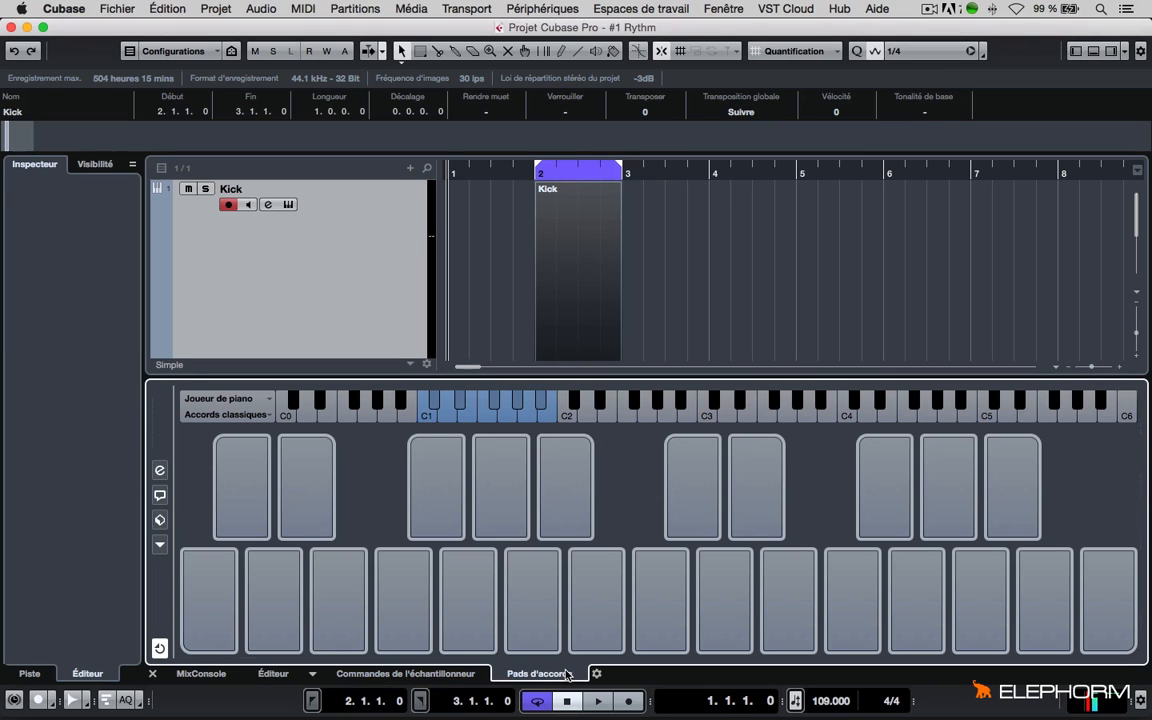
click(271, 674)
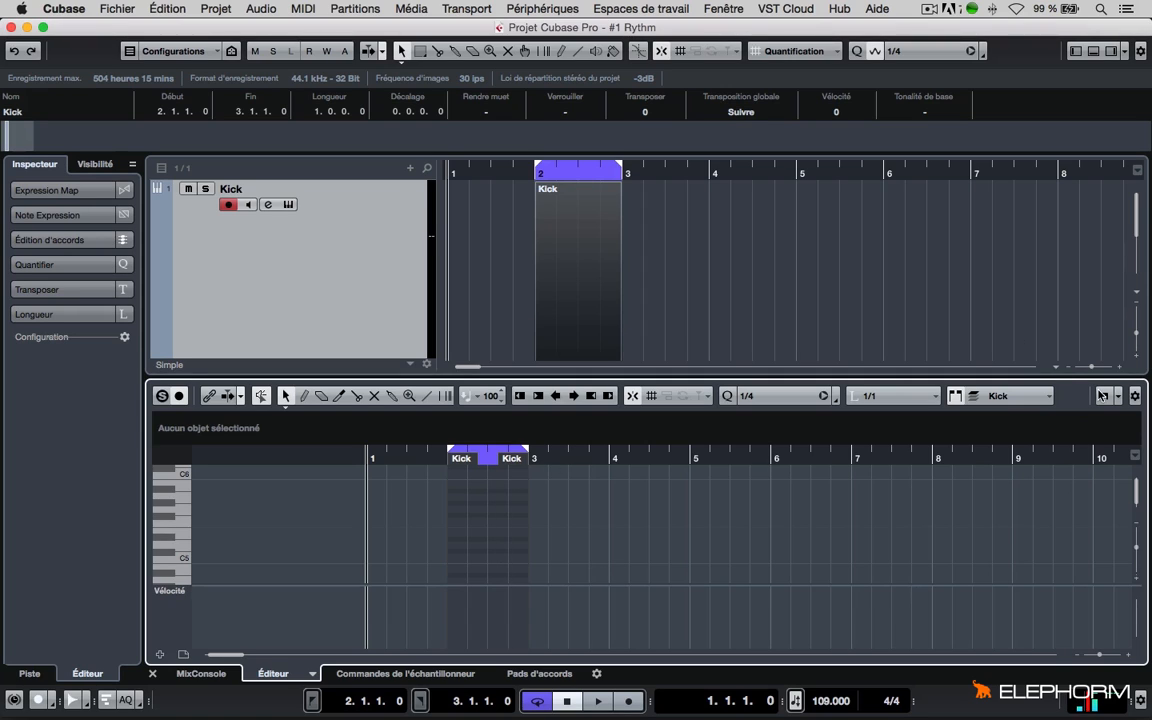
Open the Kick part's key editor in a separate window.
click(1103, 396)
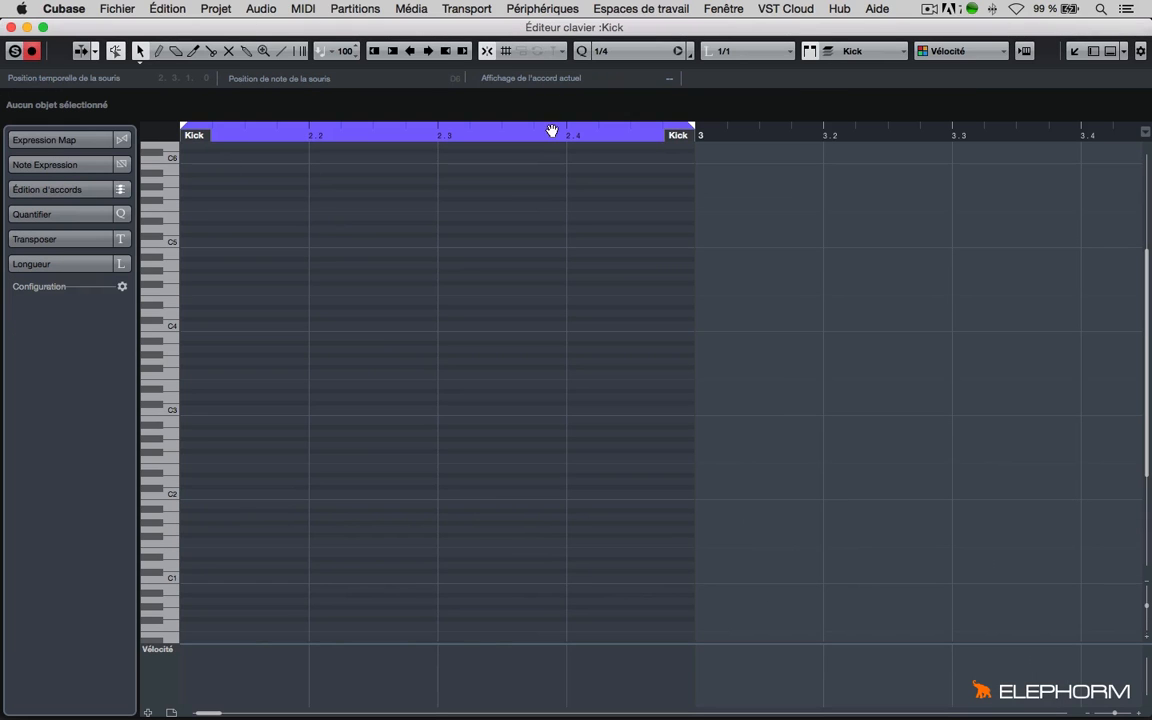
drag(552, 131, 516, 170)
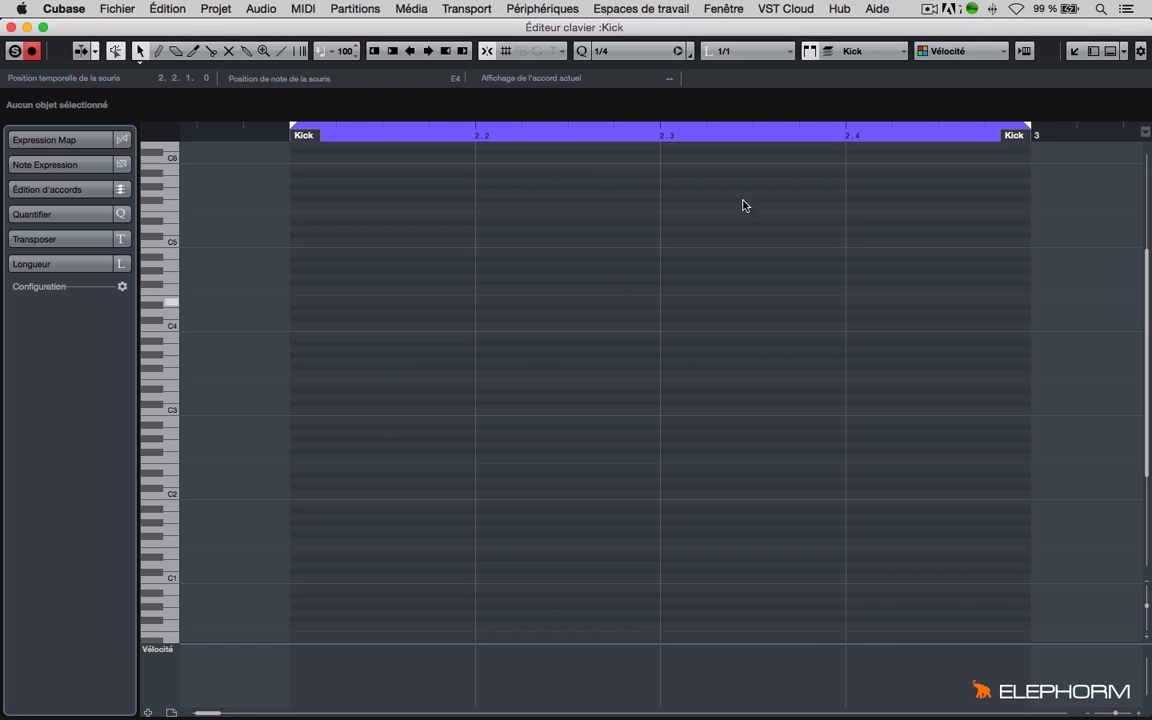
Set the key editor's quantize preset to 1/1 and link the note length to the quantize value.
click(625, 51)
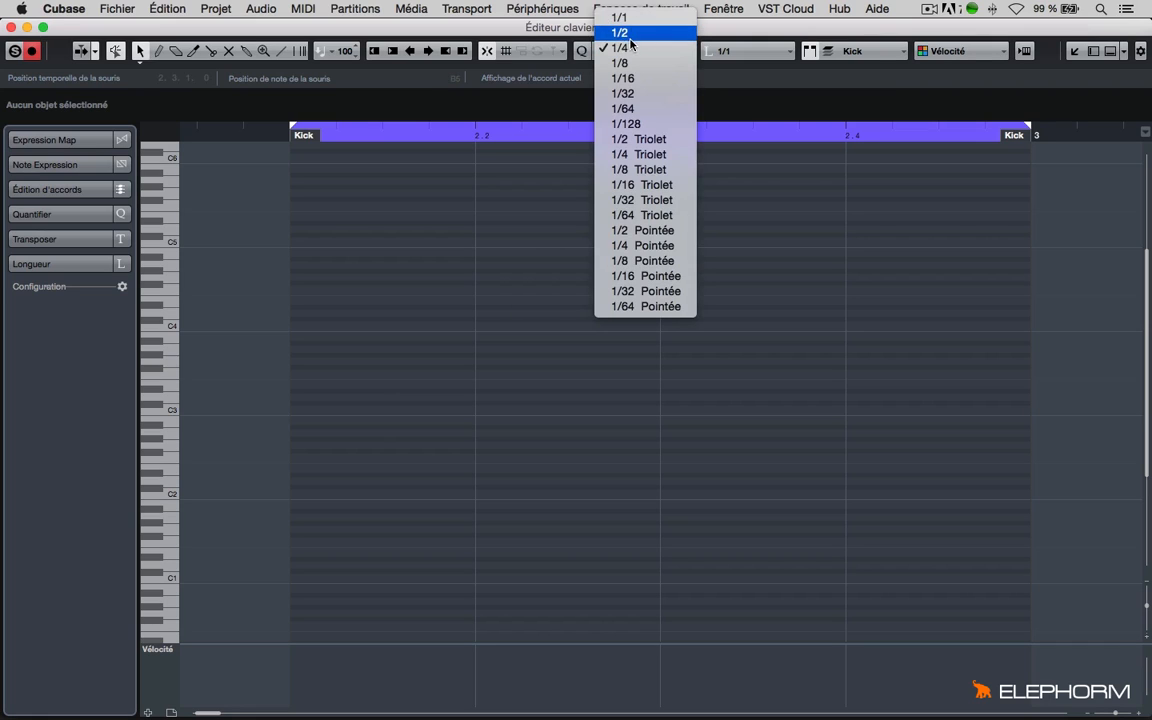
click(632, 22)
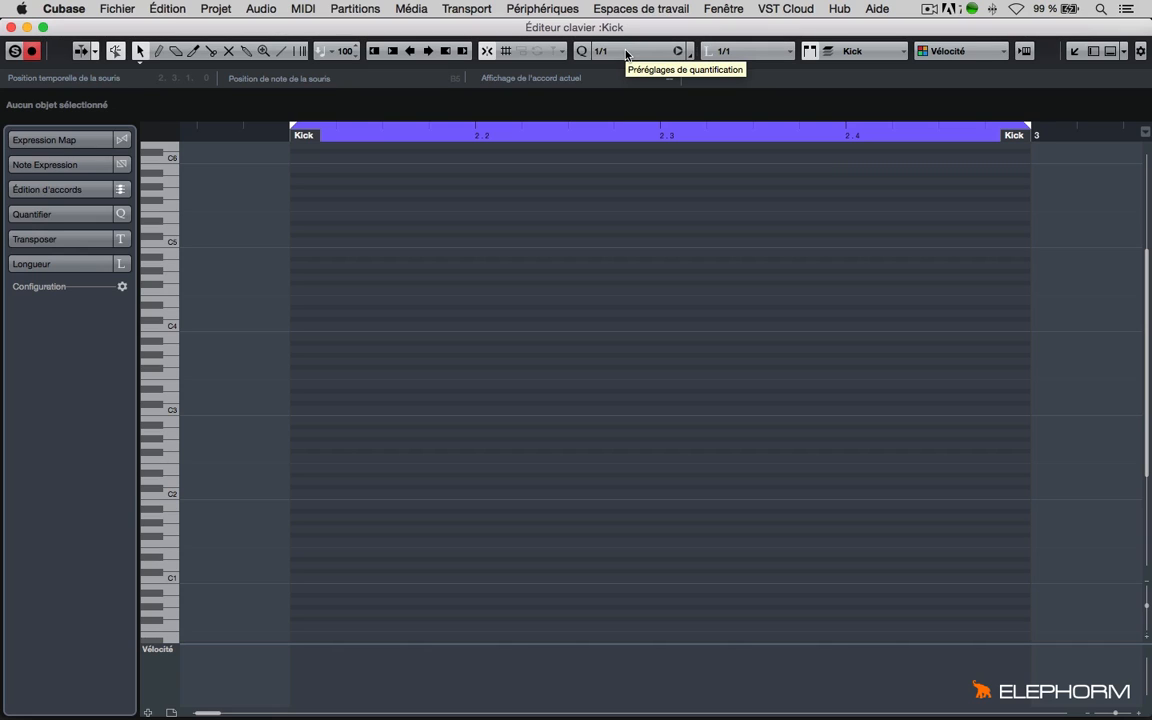
click(738, 52)
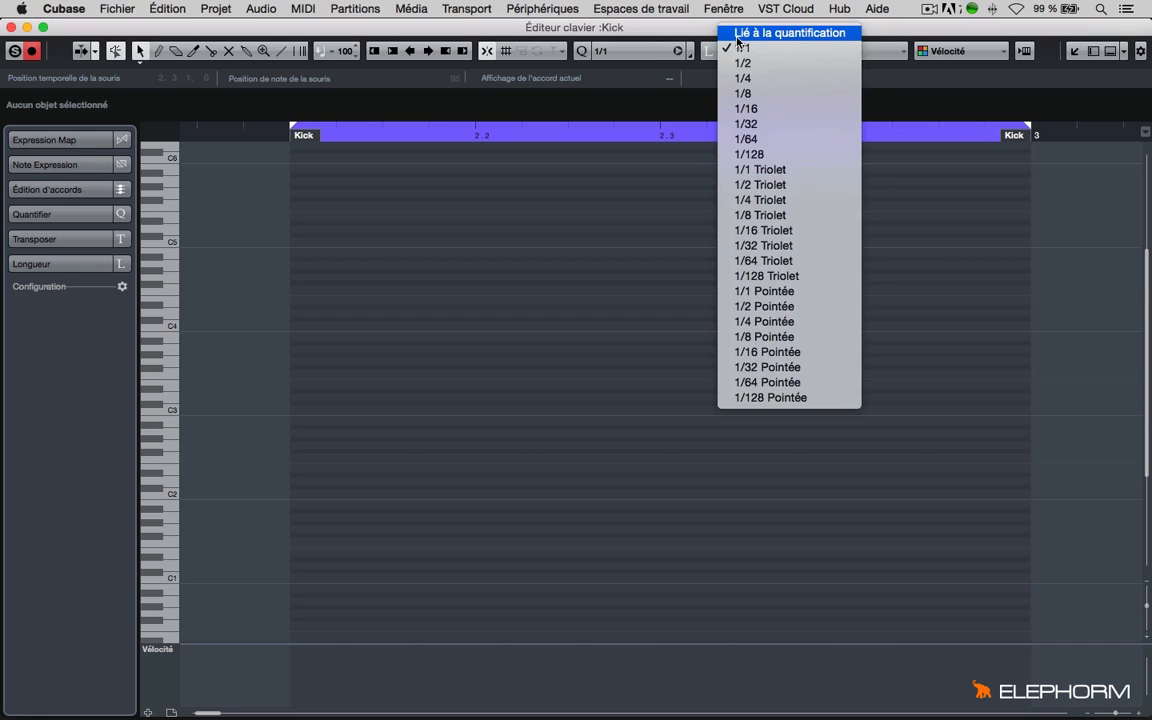
click(738, 35)
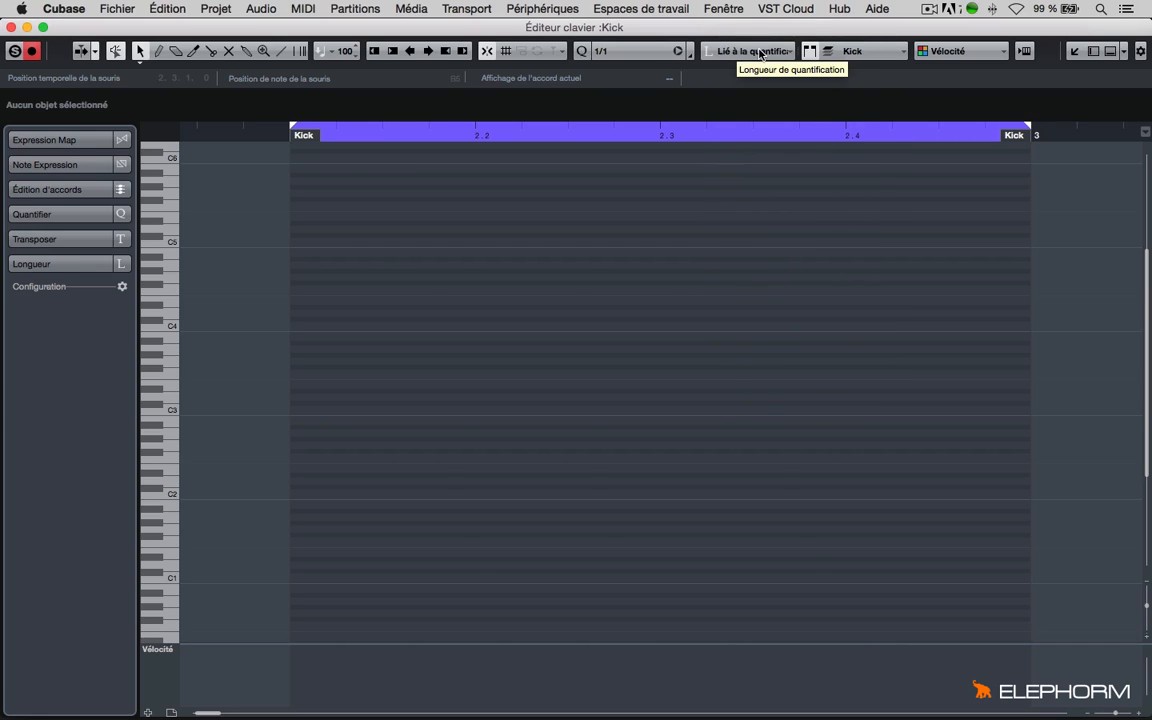
click(614, 51)
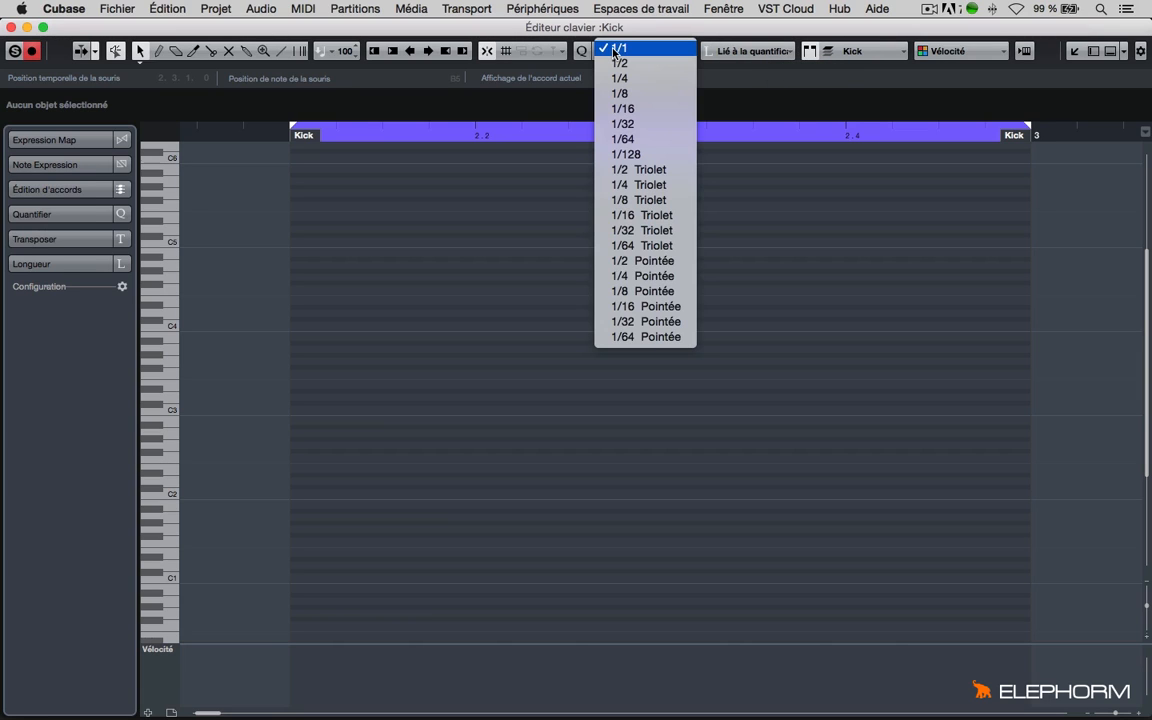
click(614, 51)
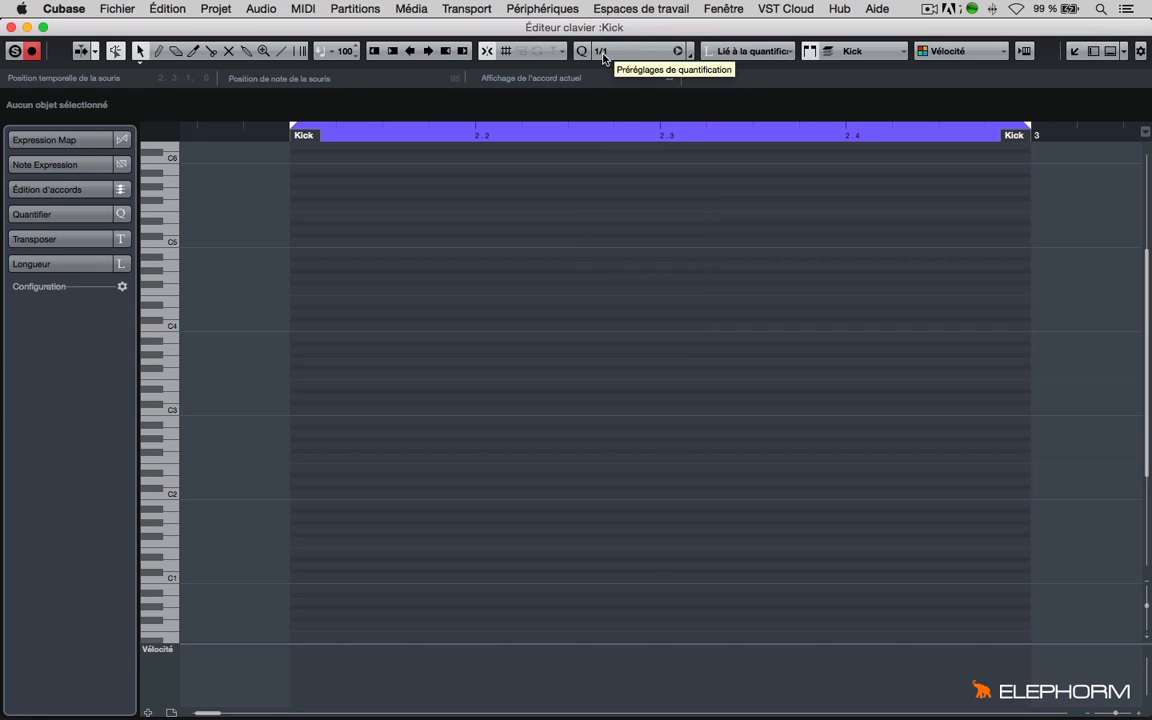
Show the floating transport panel to examine it, and hide it again.
key(F2)
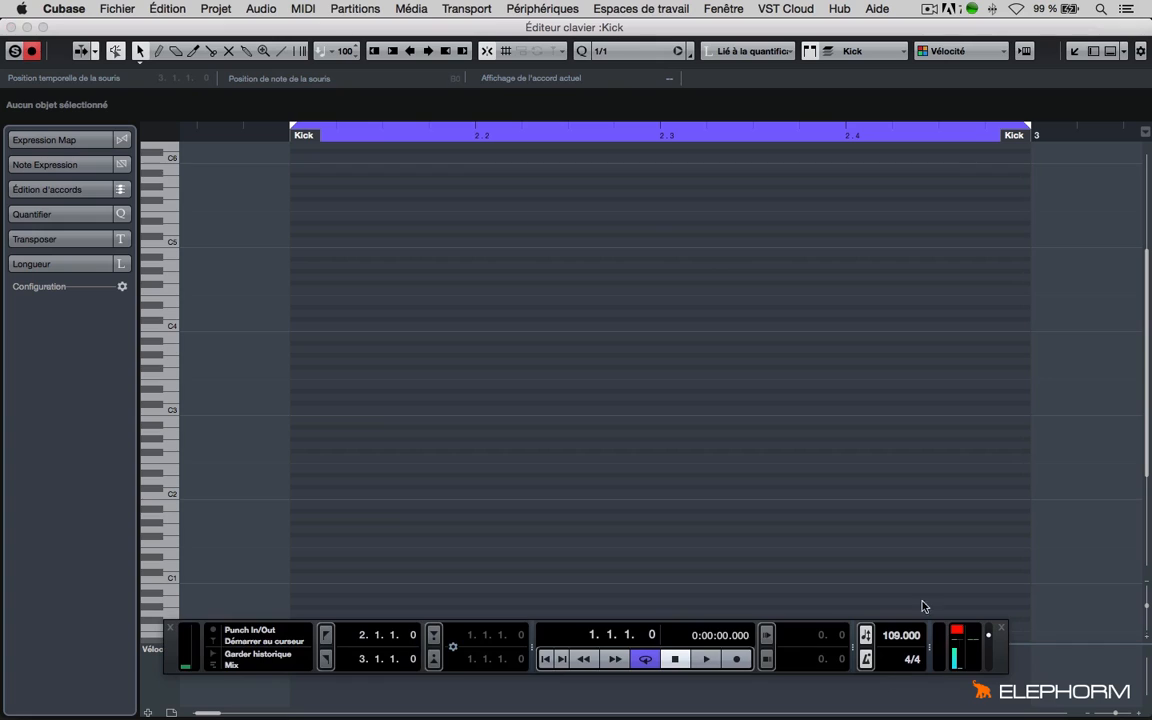
key(F2)
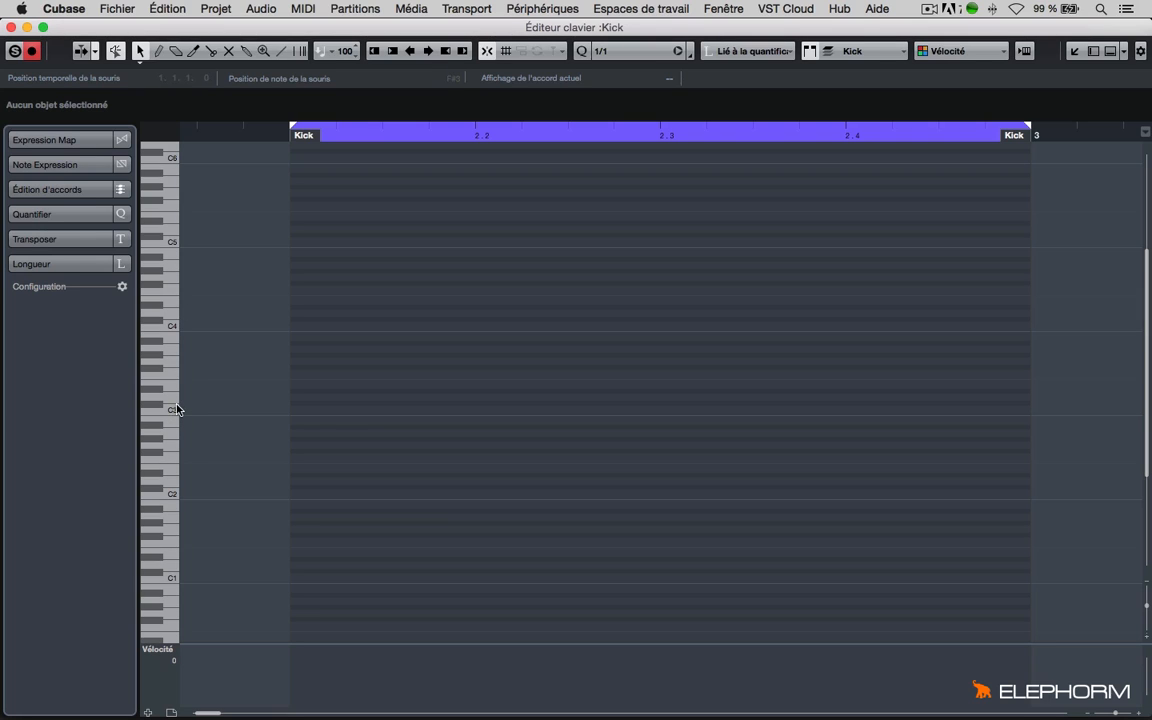
Draw a one-bar C3 note with the Pencil (Crayon) tool, starting at position 2.1.1.0 in the Kick part.
right_click(323, 418)
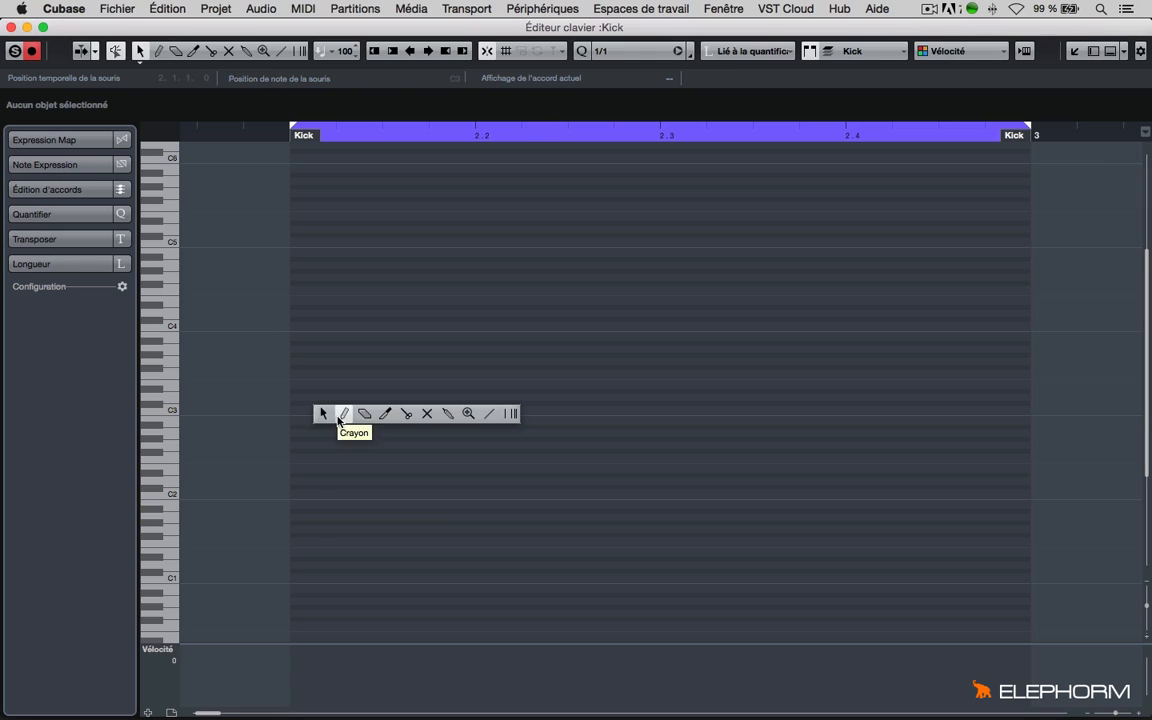
click(341, 411)
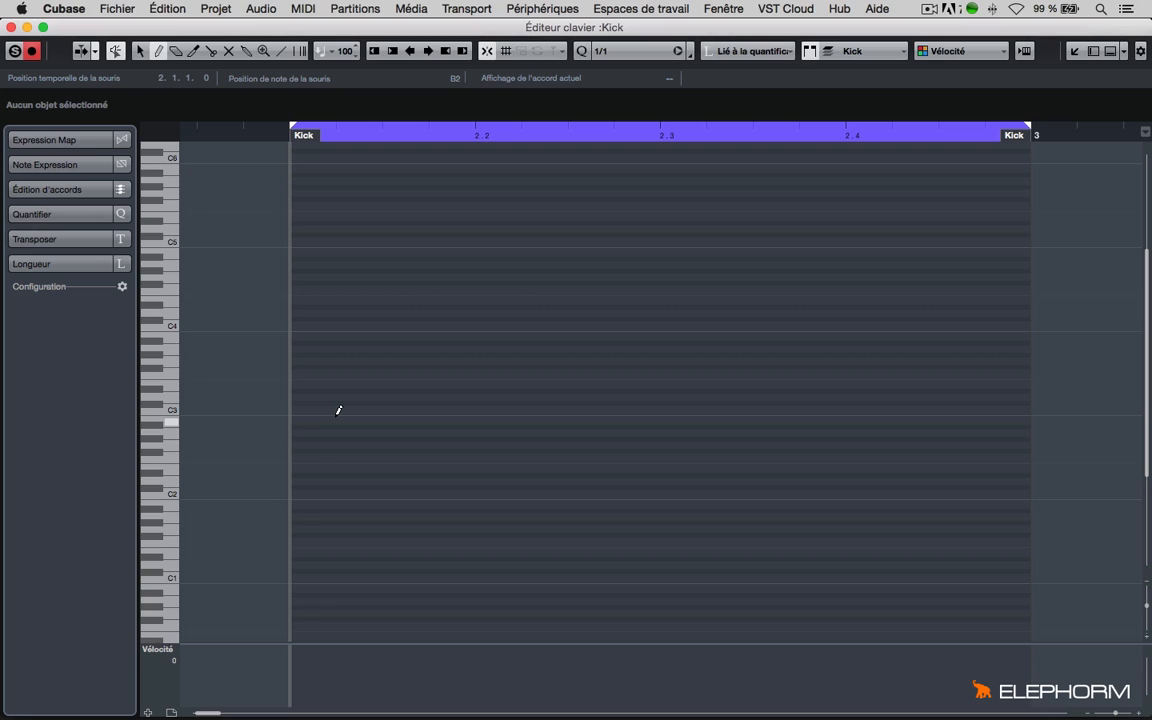
right_click(334, 413)
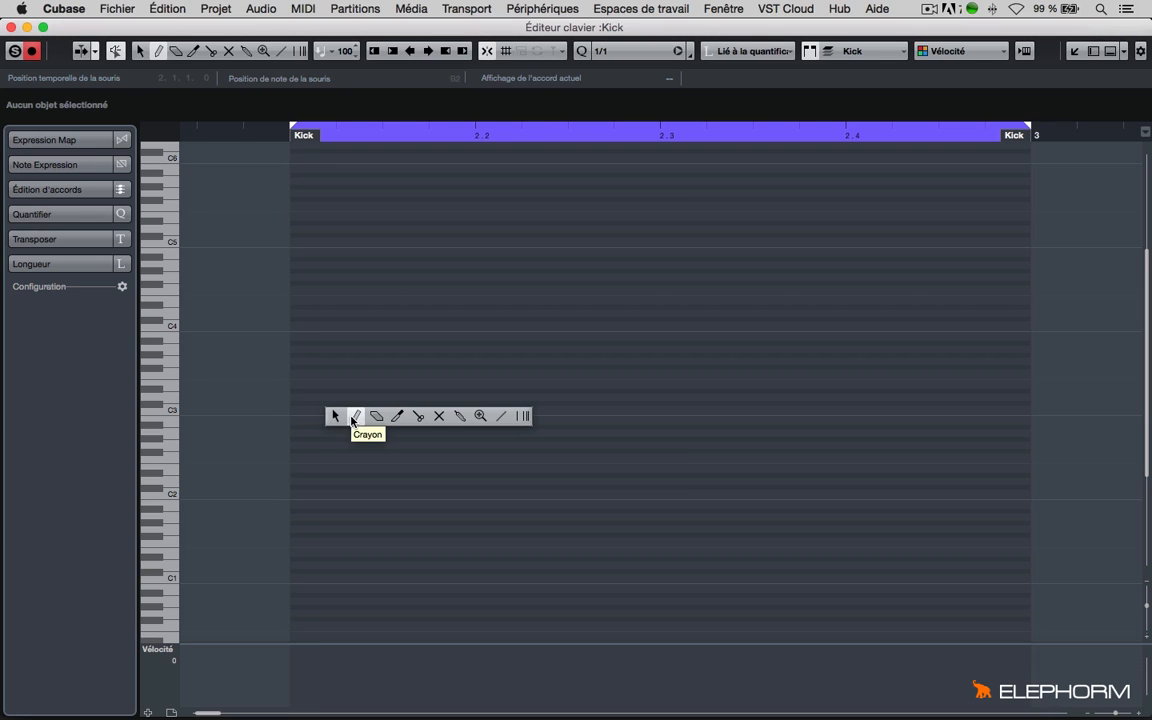
click(352, 416)
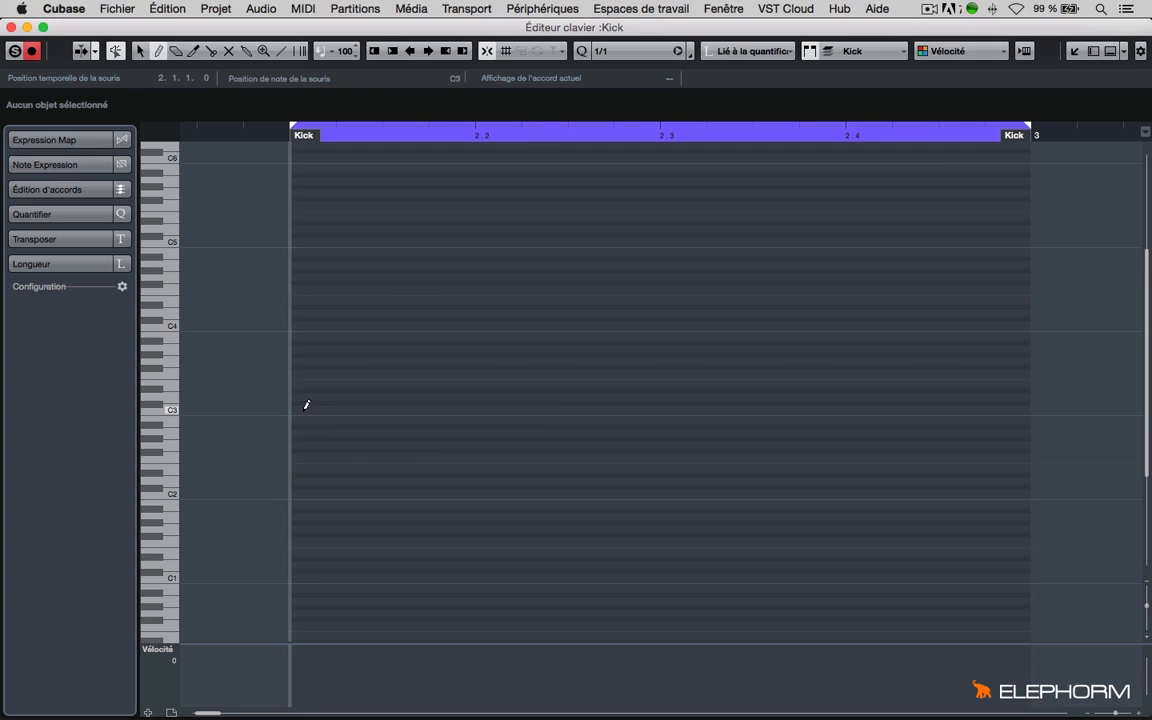
click(306, 405)
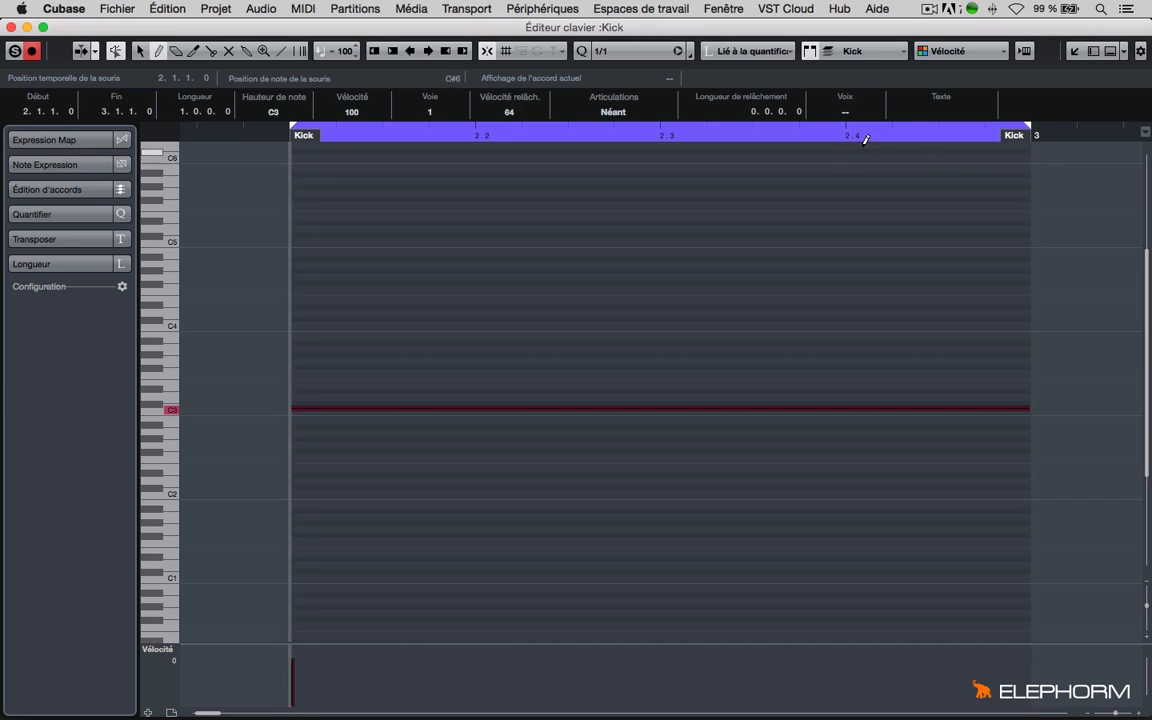
Look through the available note length options and quantize presets without changing them, and bring up the transport panel.
click(750, 49)
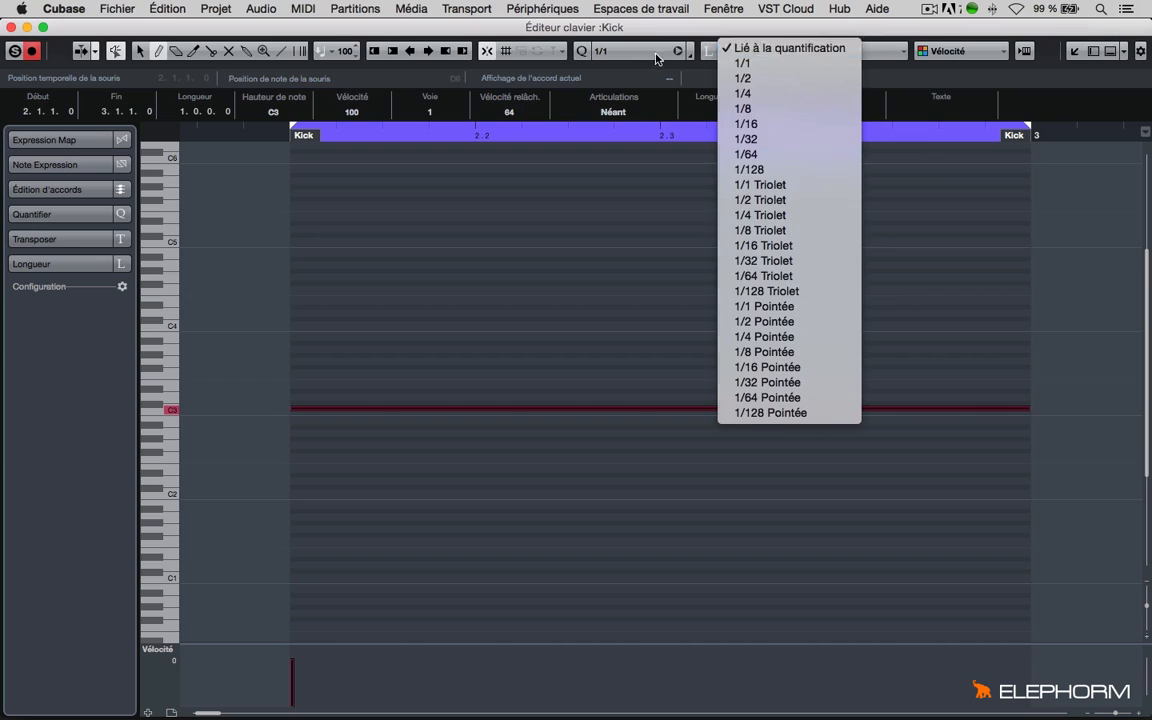
click(621, 55)
click(604, 53)
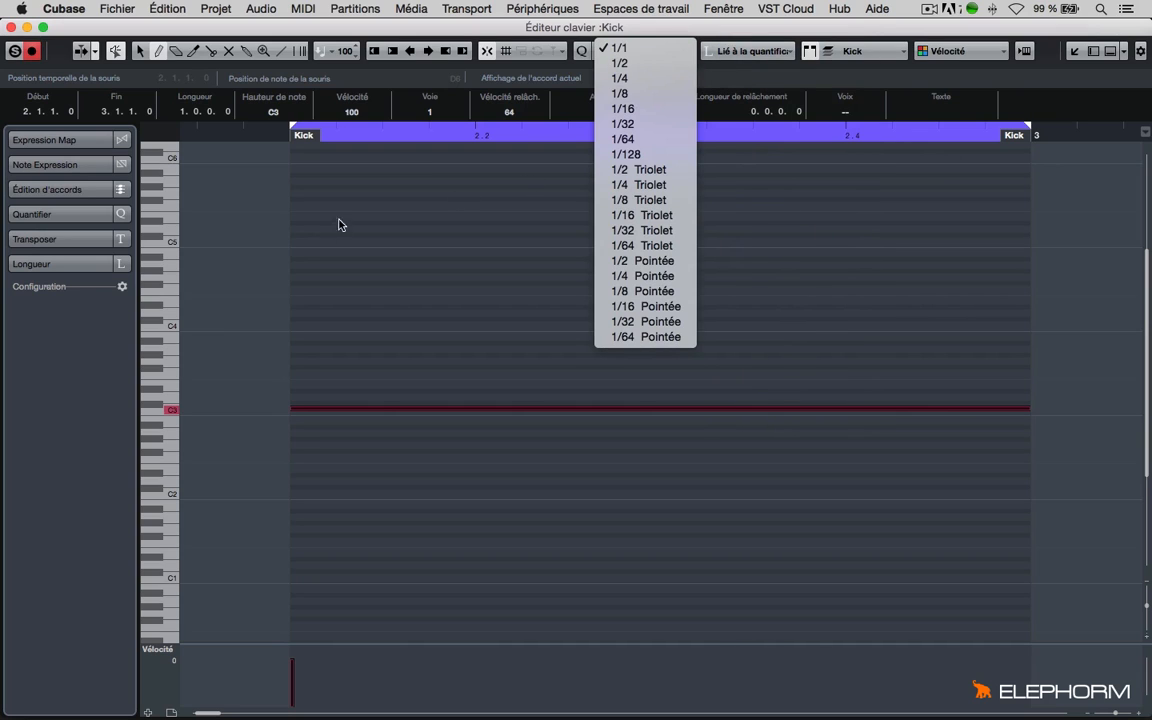
click(391, 322)
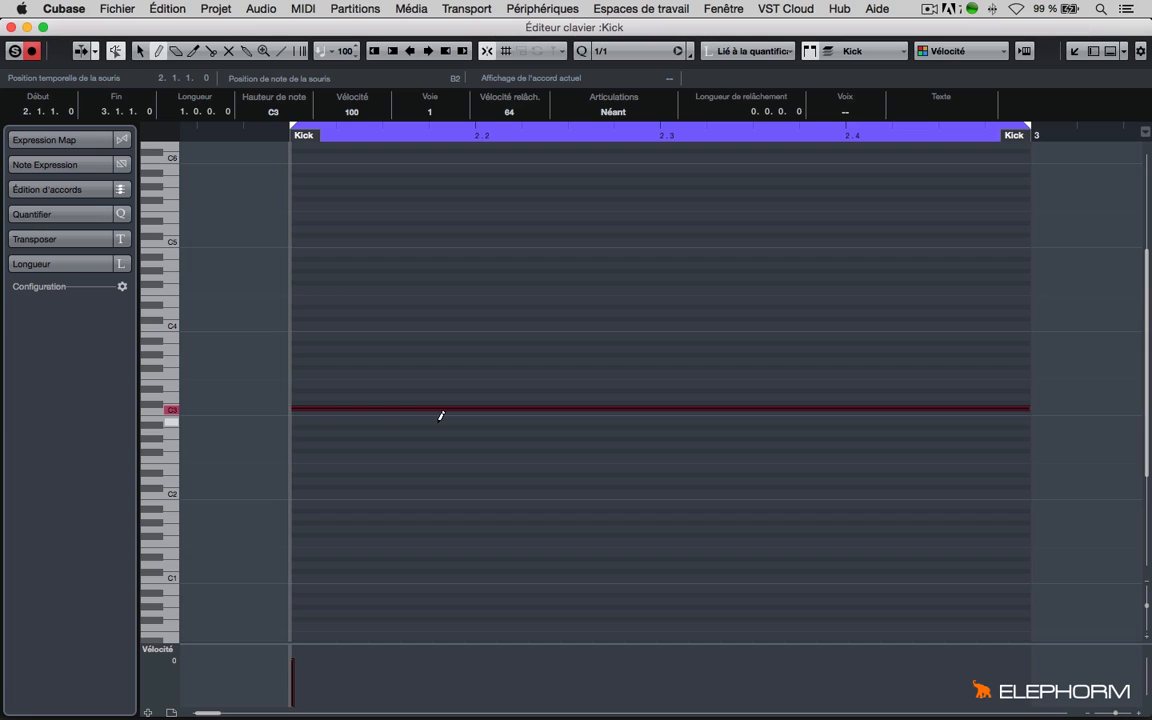
key(F2)
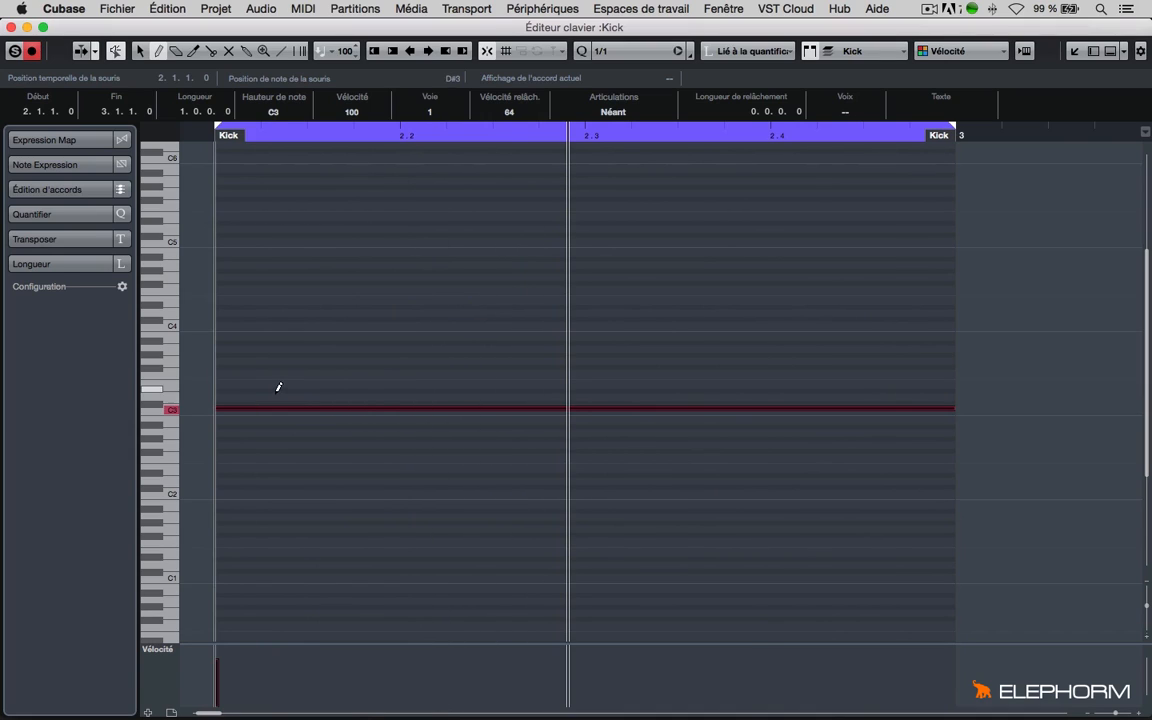
Delete the C3 note and undo the deletion.
key(Delete)
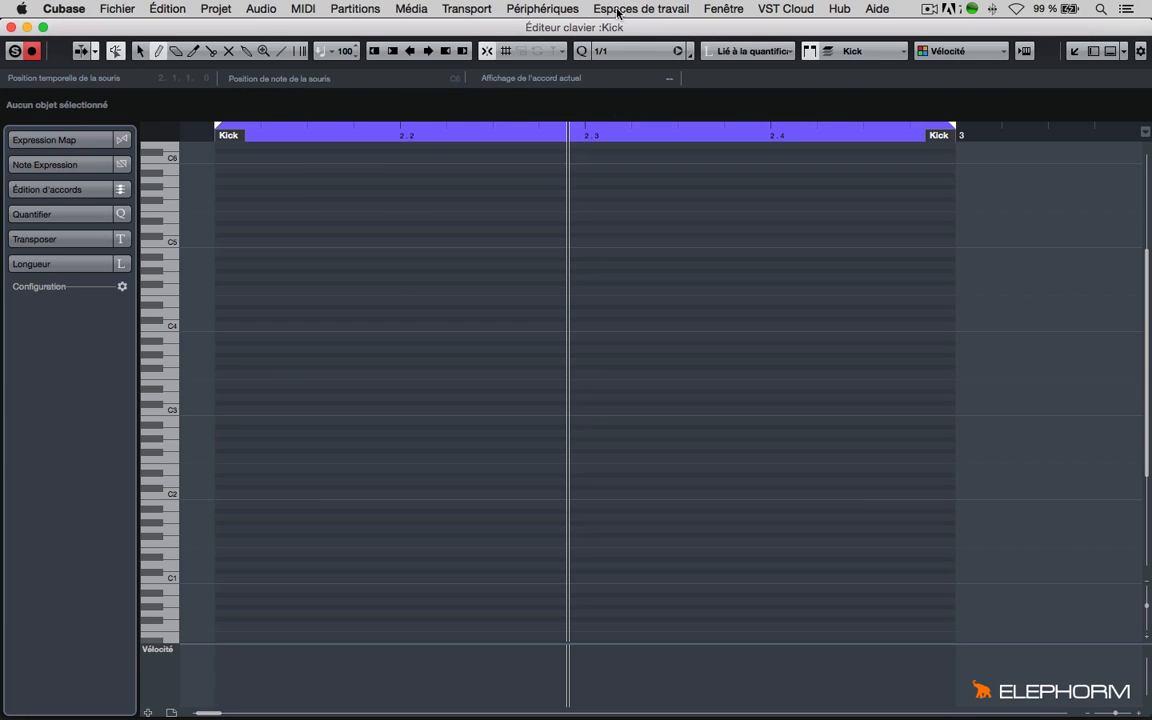
key(super+z)
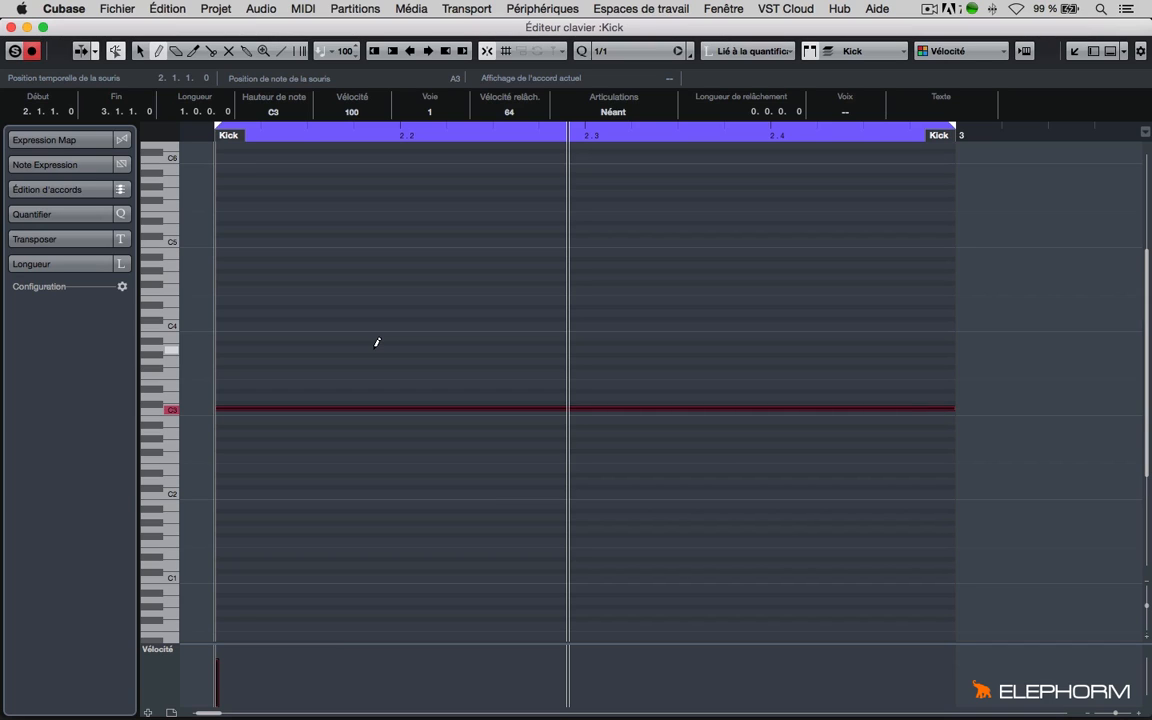
Set the quantize preset to 1/2 and delete the one-bar C3 note.
click(640, 53)
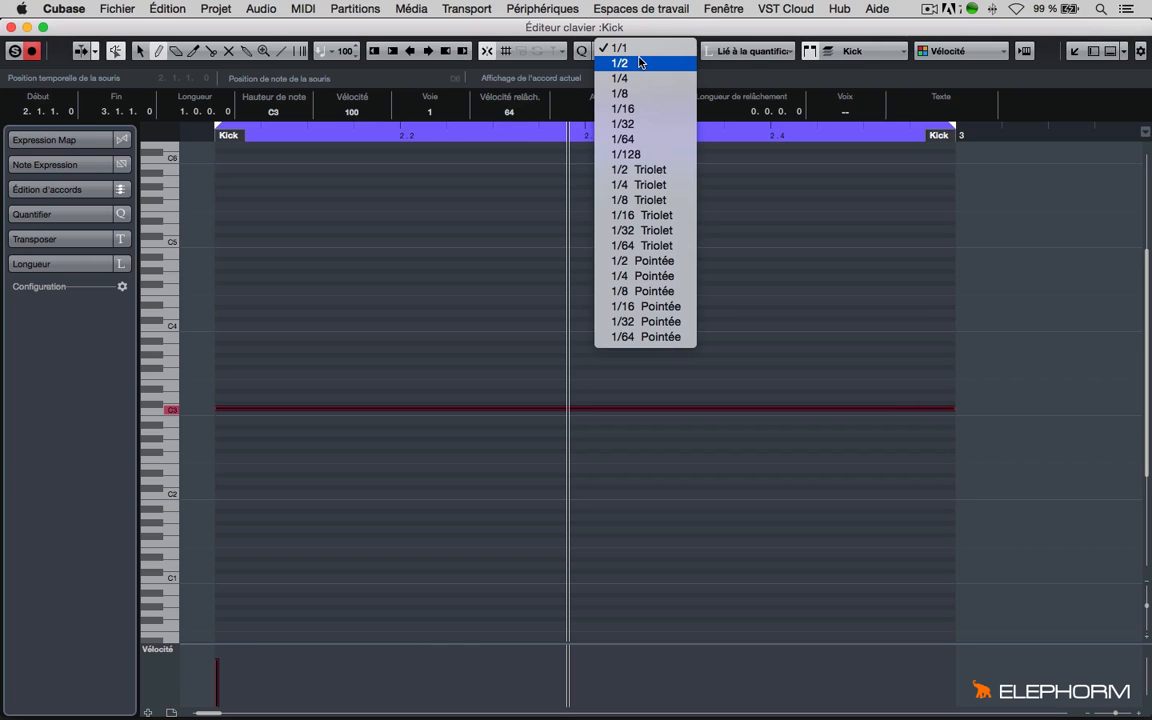
click(640, 63)
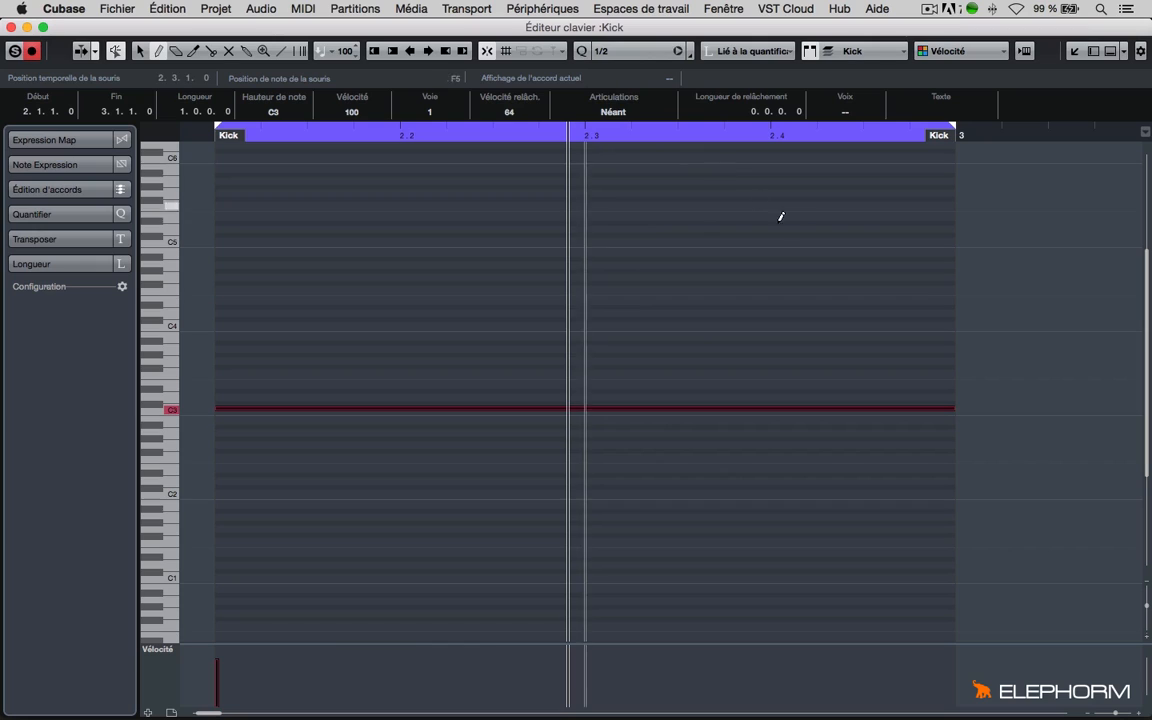
key(1)
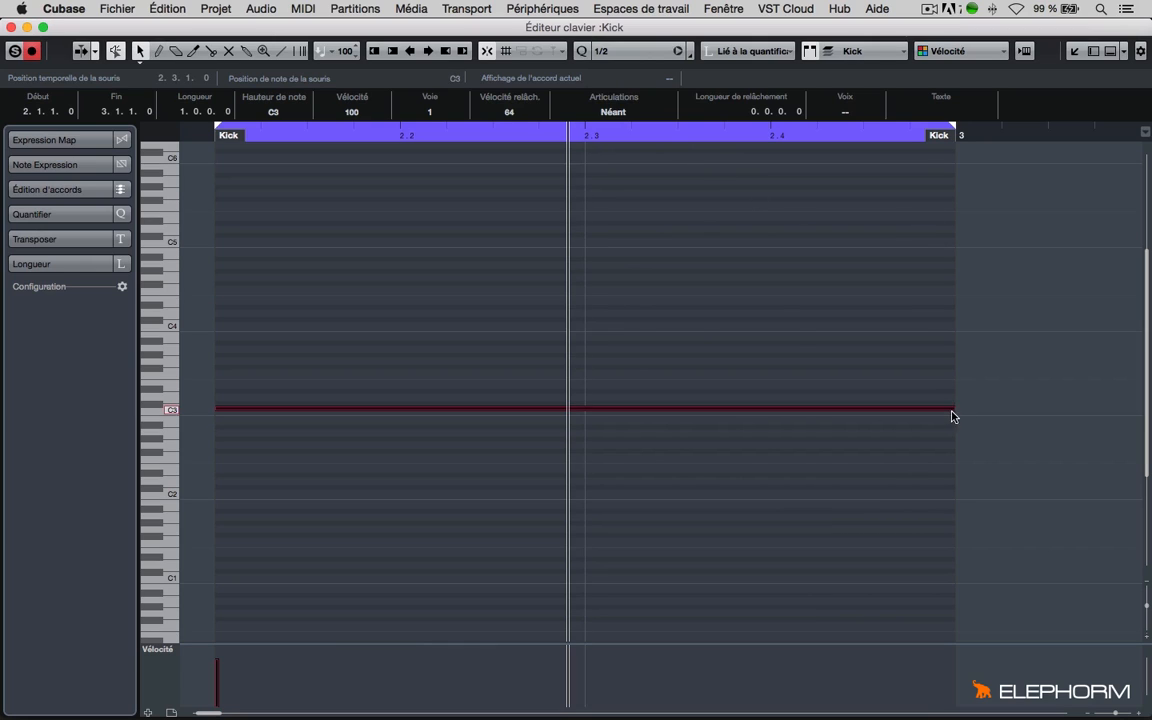
key(Delete)
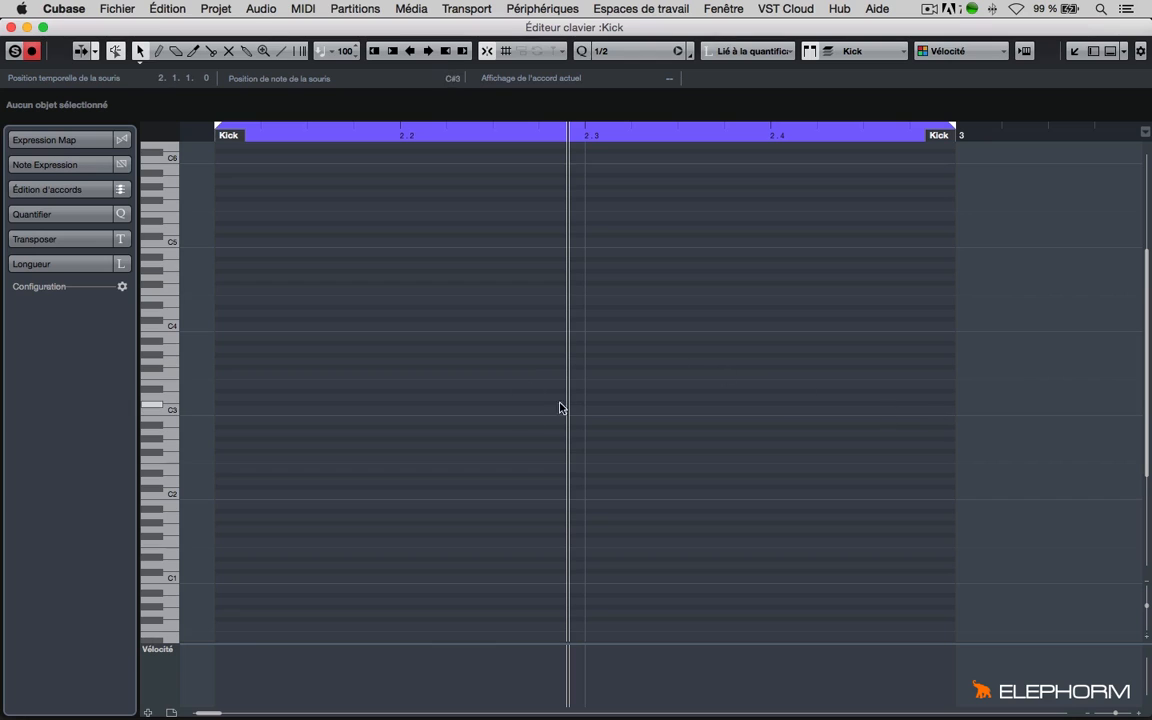
Move the project cursor back to the start of the Kick part and set the quantize preset to 1/1.
click(210, 131)
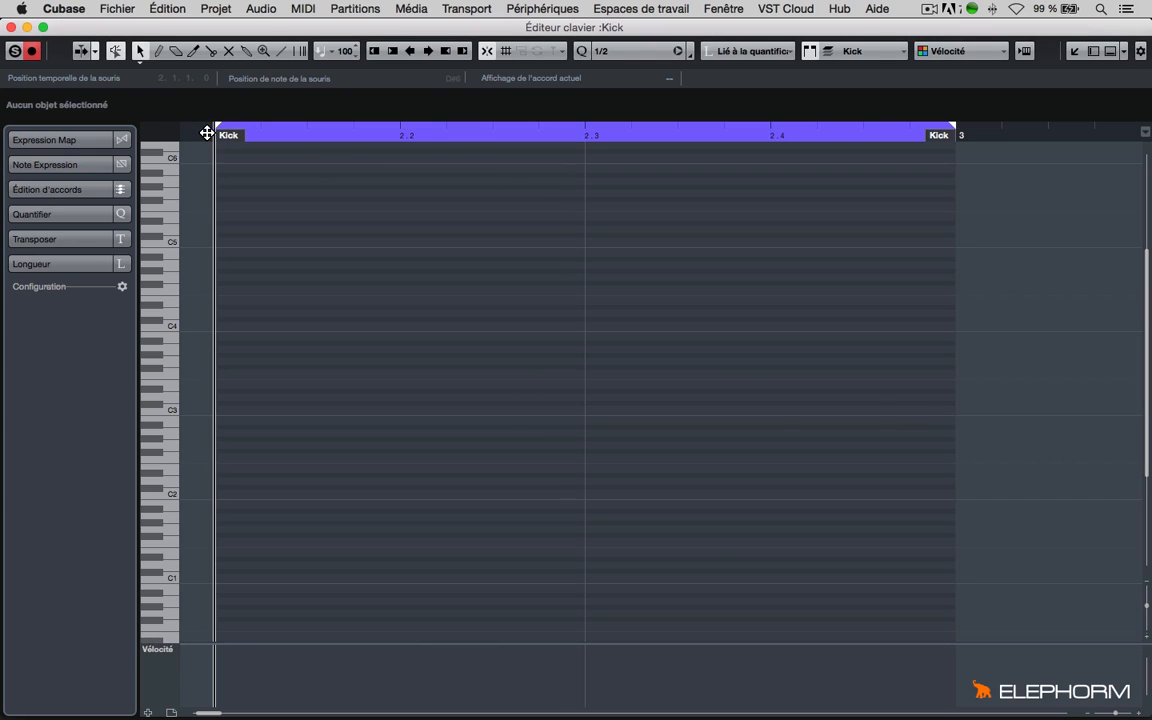
click(620, 50)
click(622, 36)
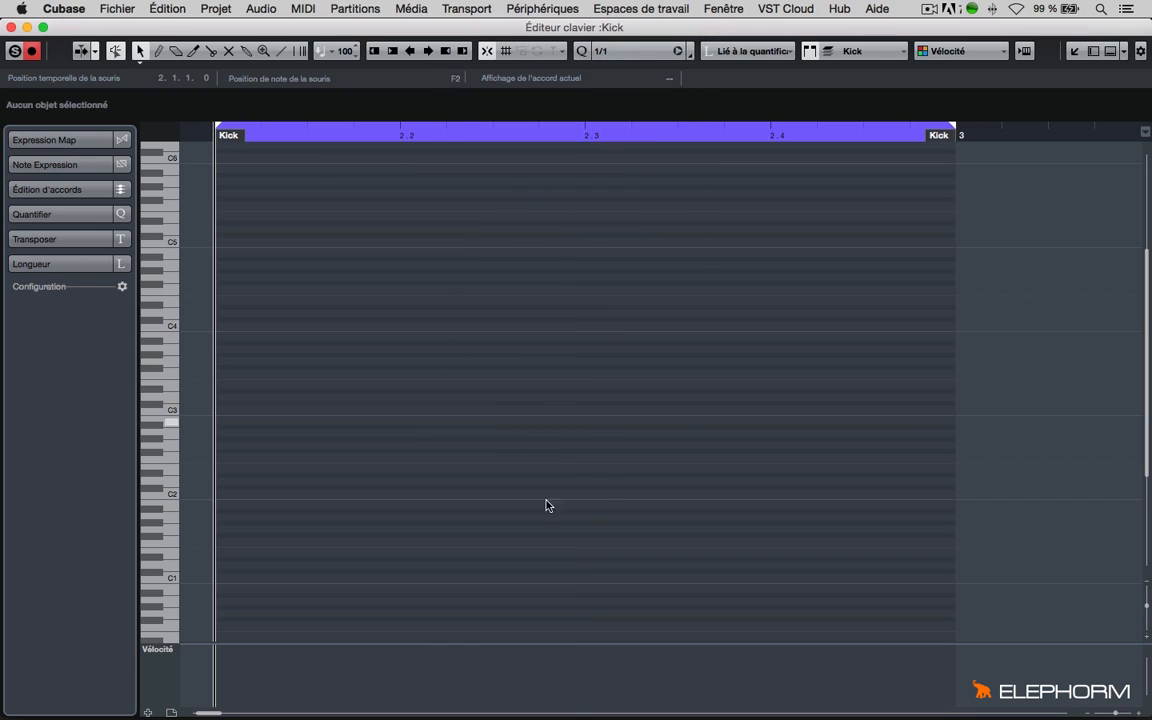
Set the quantize preset to 1/2, draw half-bar C3 notes at beats 2.1 and 2.3, and play them back.
click(605, 50)
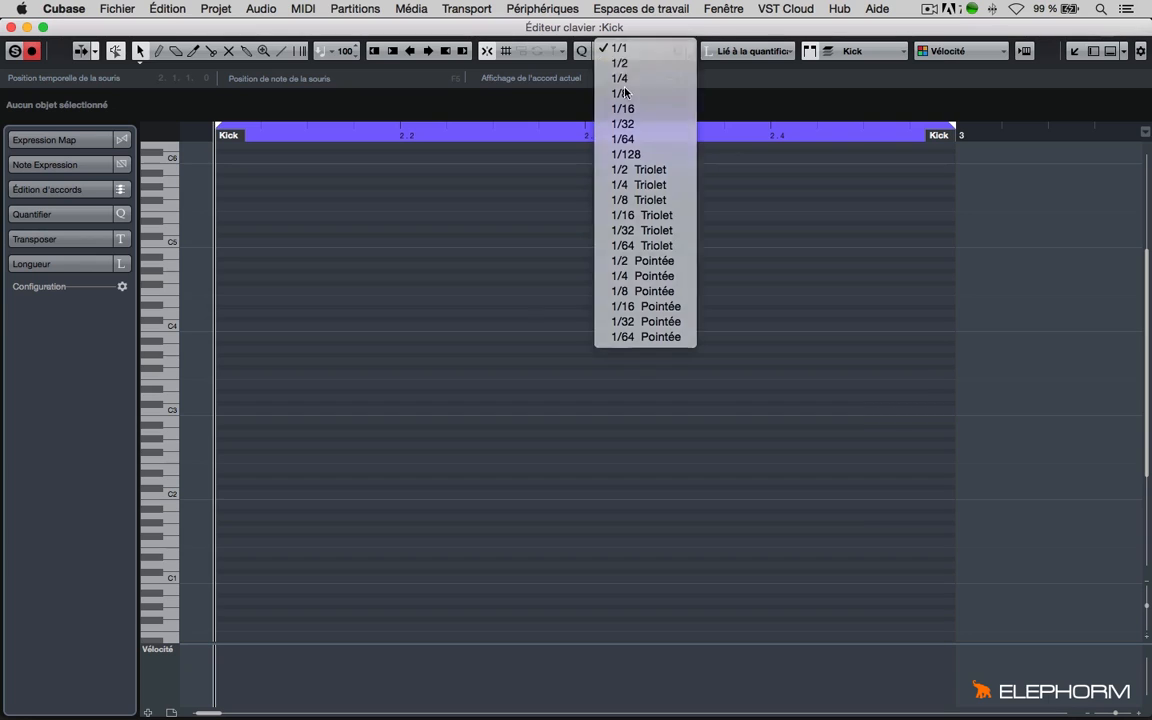
click(620, 62)
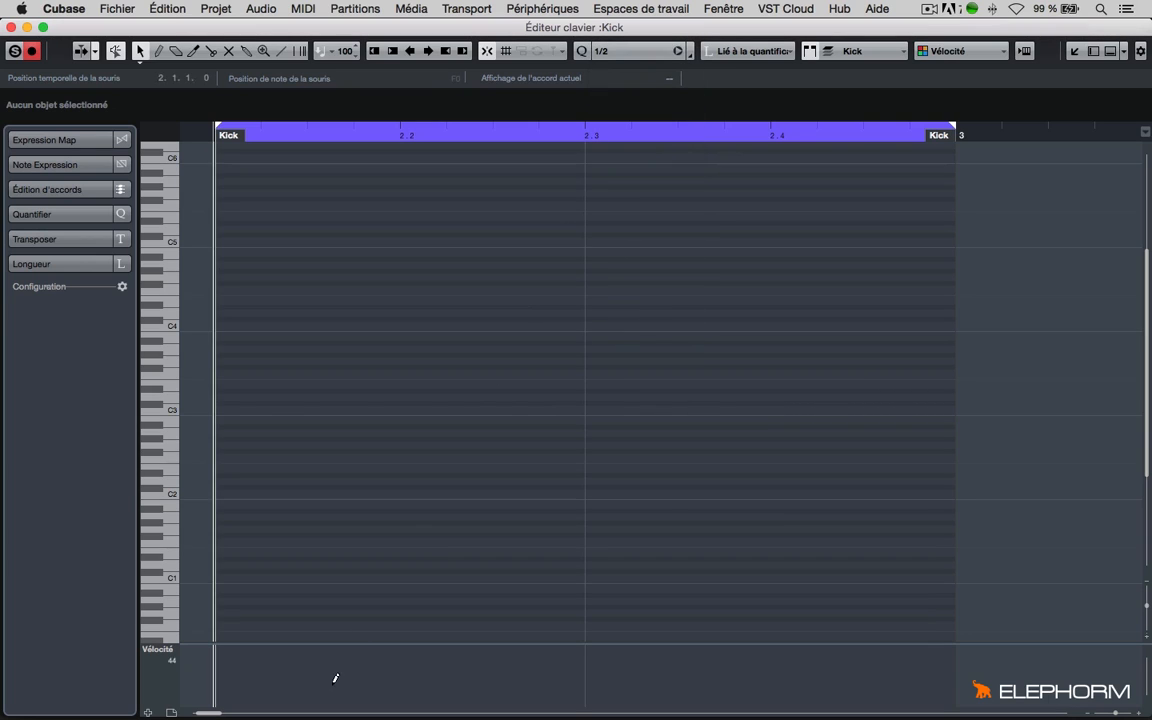
right_click(273, 405)
click(292, 405)
click(273, 405)
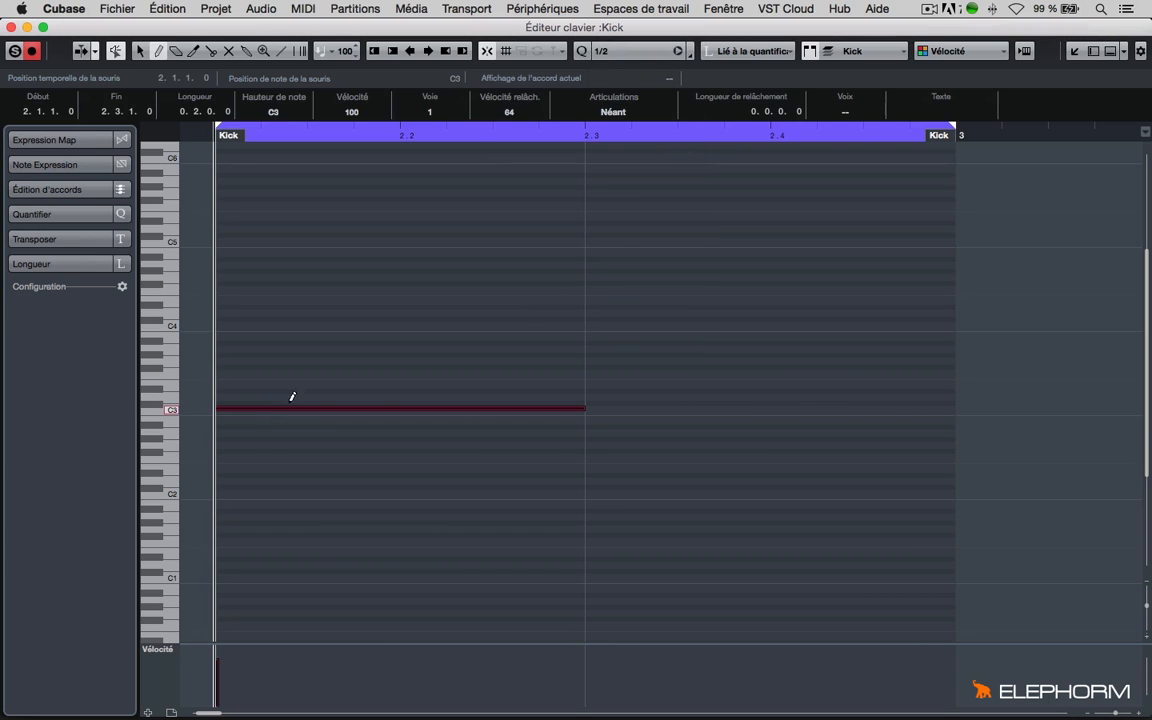
click(659, 406)
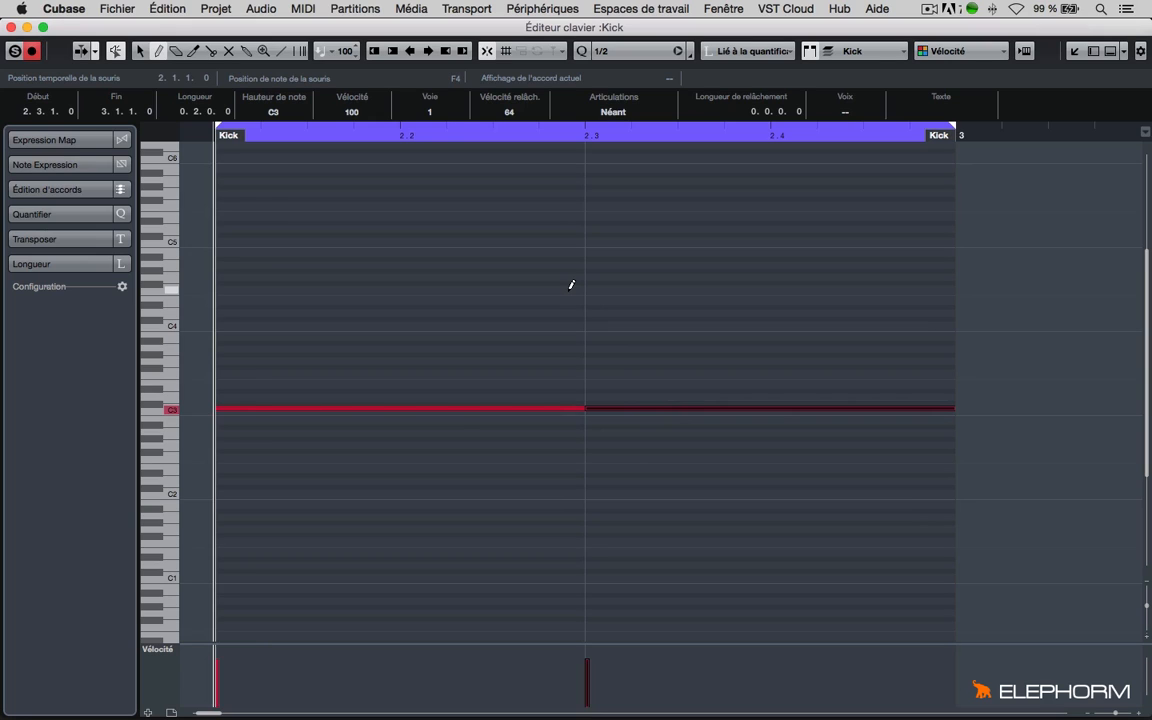
key(space)
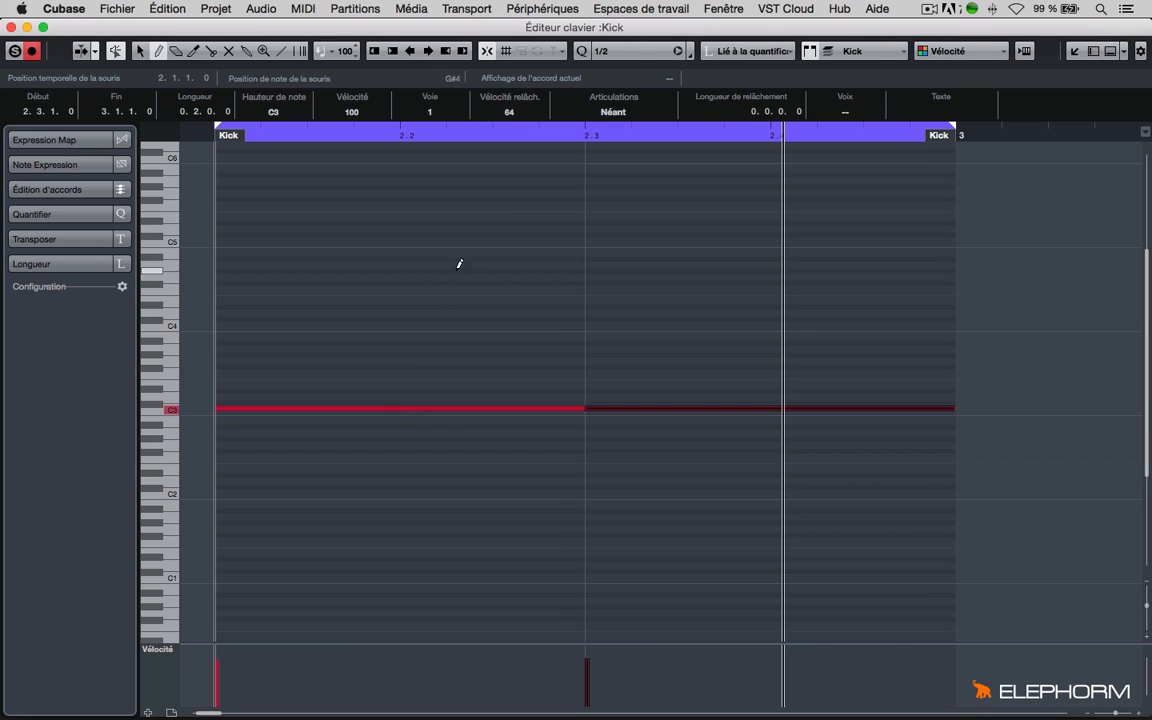
Compare the grid by switching the quantize preset to 1/1 and back to 1/2.
click(632, 51)
click(638, 33)
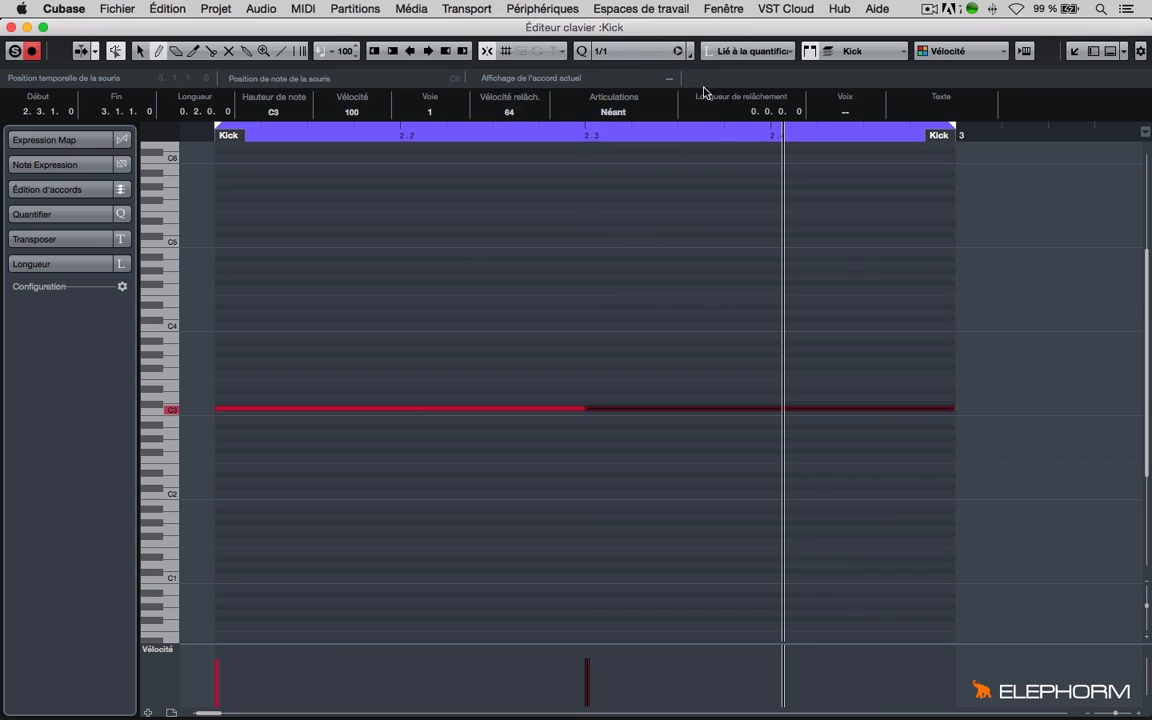
click(630, 51)
click(632, 64)
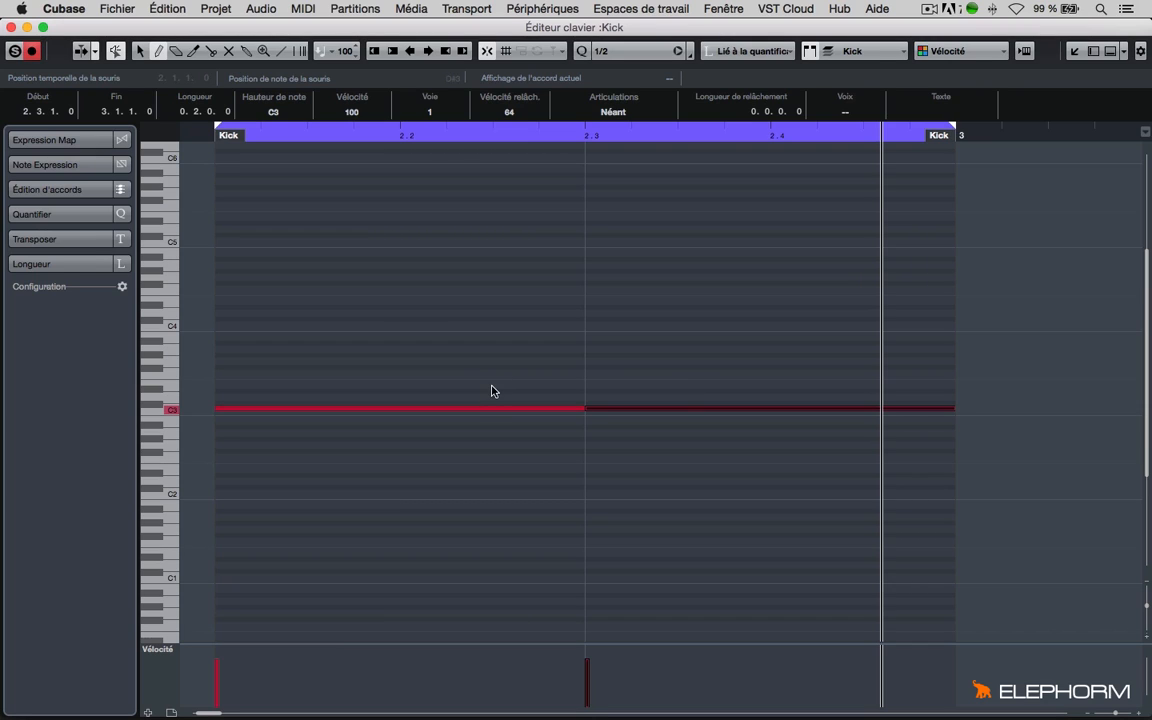
Delete both half-bar C3 notes from the Kick part.
click(488, 407)
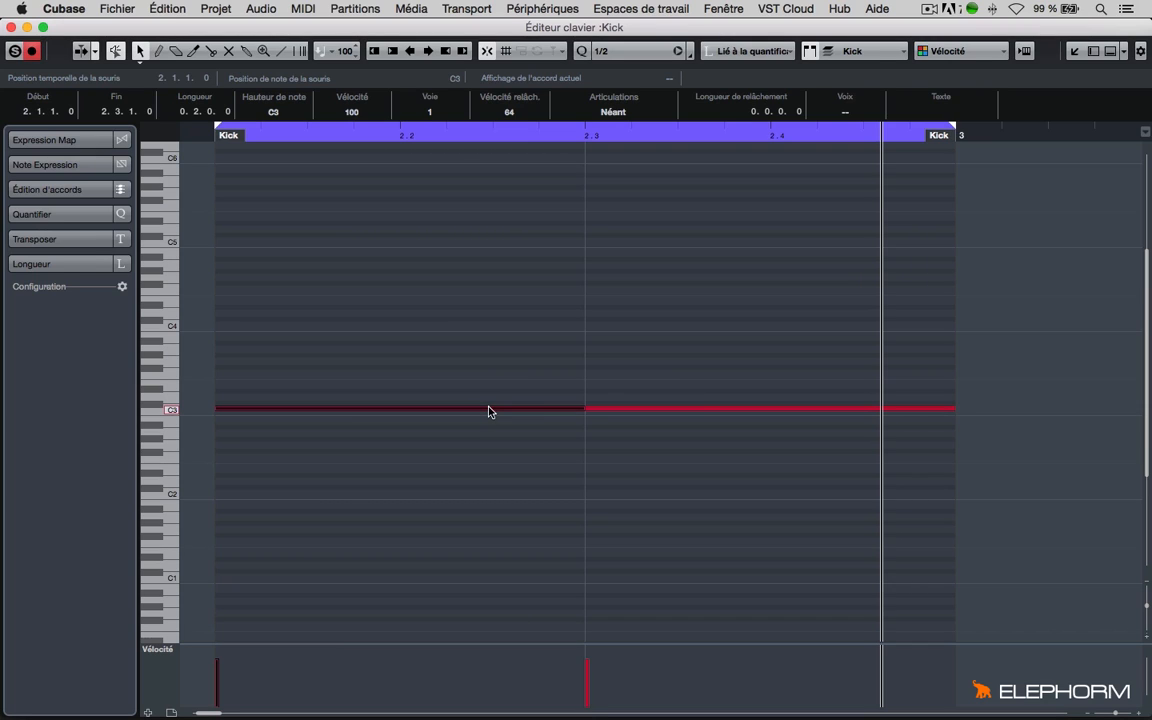
click(701, 395)
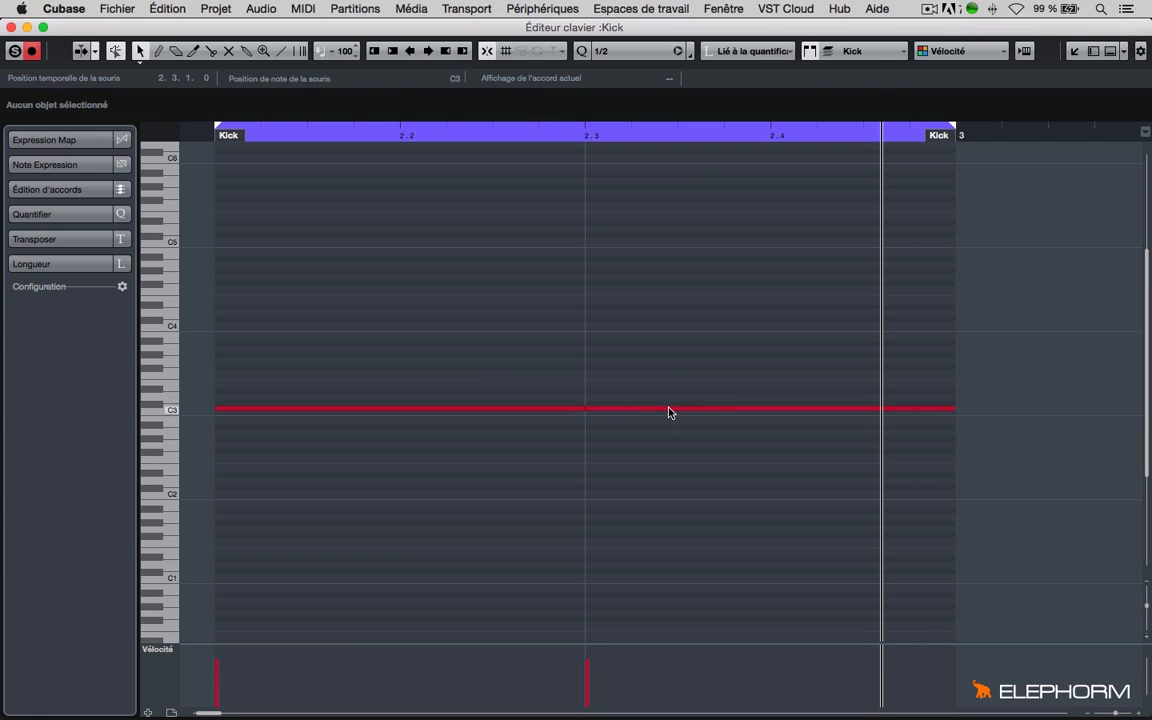
click(669, 409)
key(BackSpace)
click(568, 409)
key(BackSpace)
Set the quantize preset to 1/4, and show and hide the floating transport panel to check its time signature.
click(626, 54)
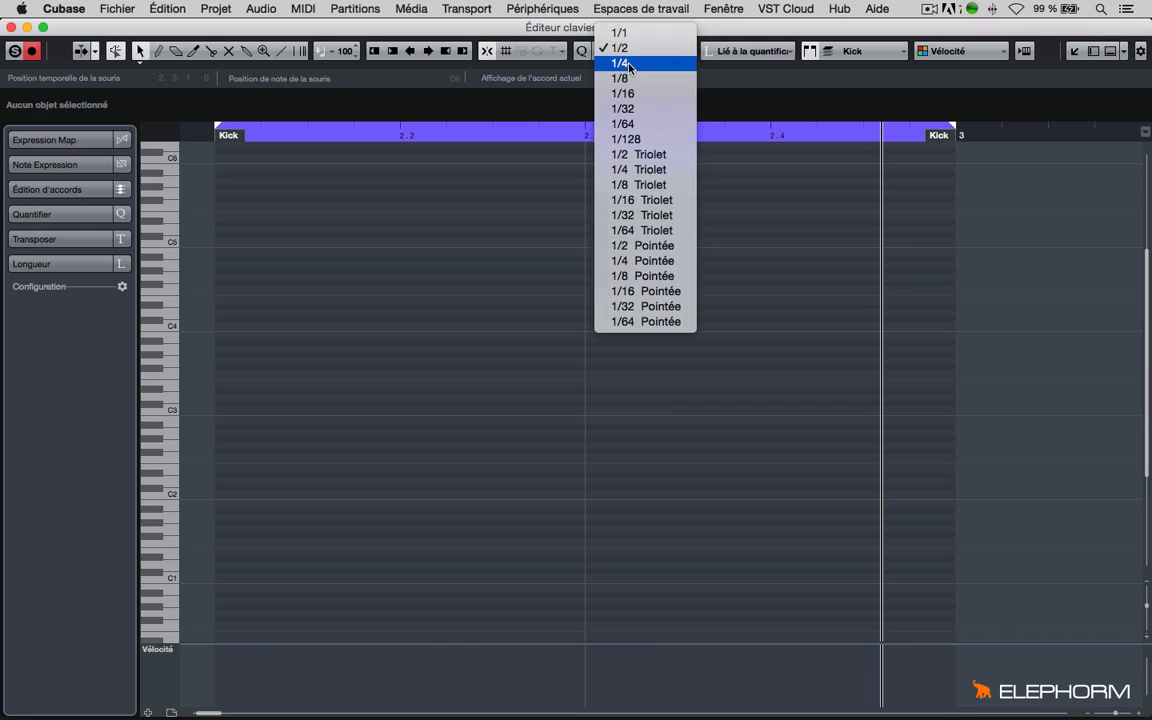
click(629, 64)
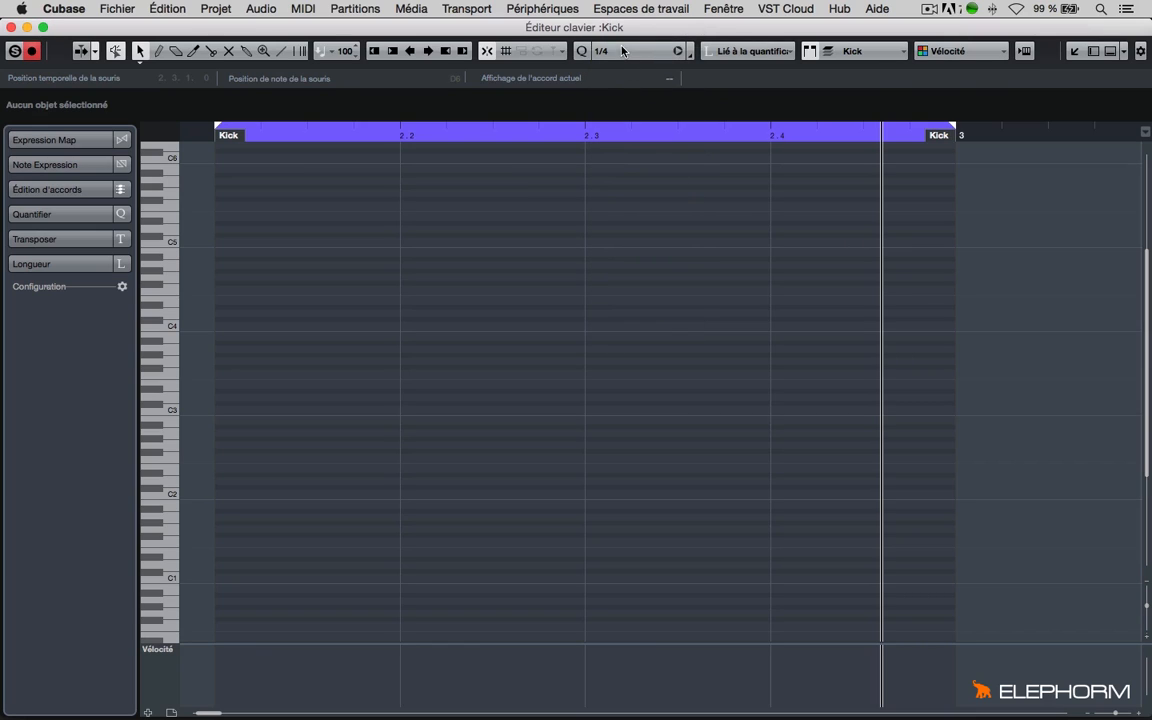
key(F2)
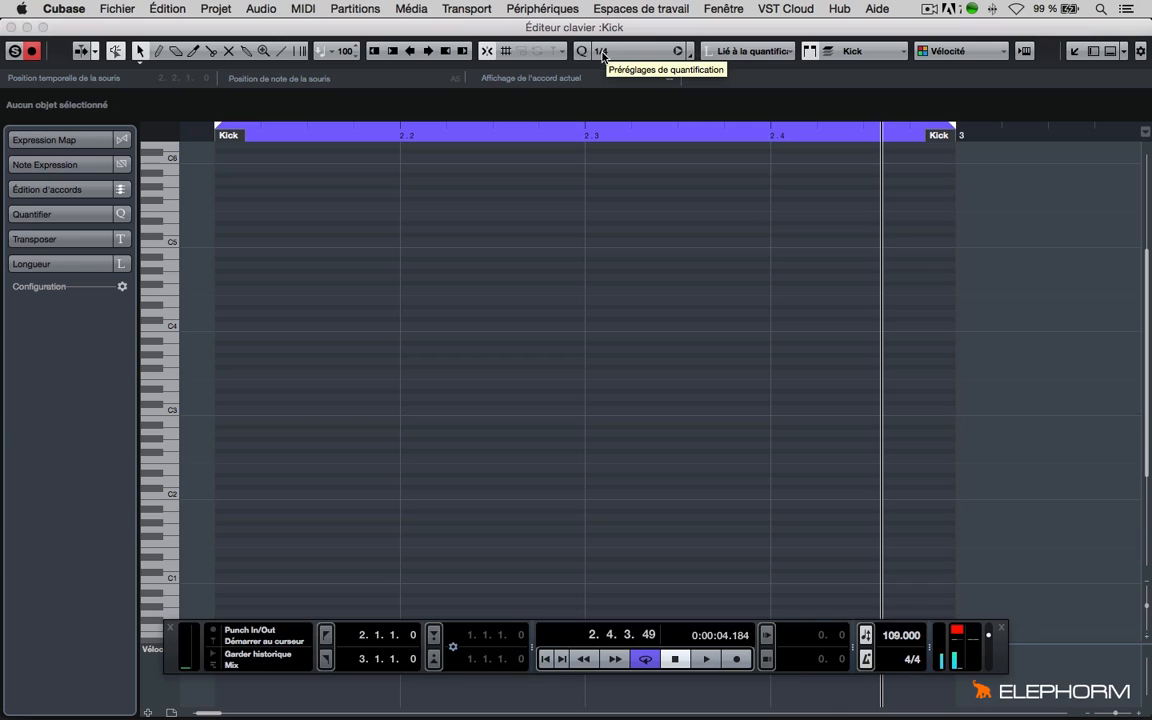
key(F2)
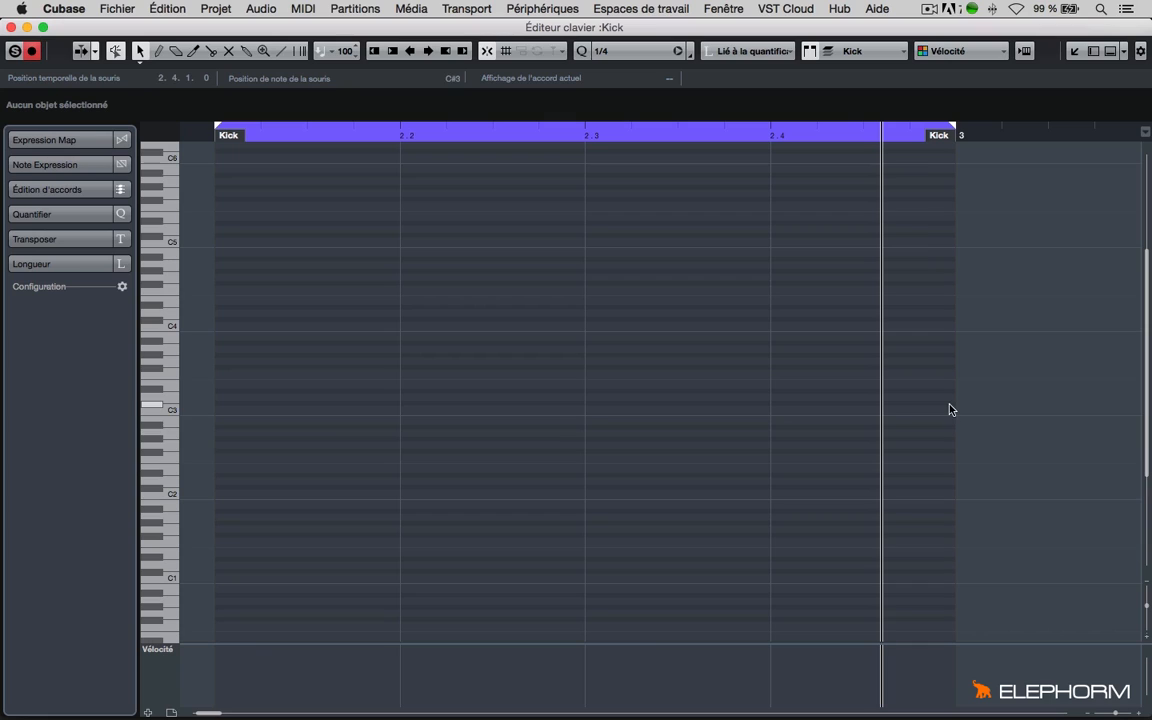
Draw a quarter-length C3 note at the start of the Kick part with the Pencil tool.
right_click(222, 400)
click(226, 392)
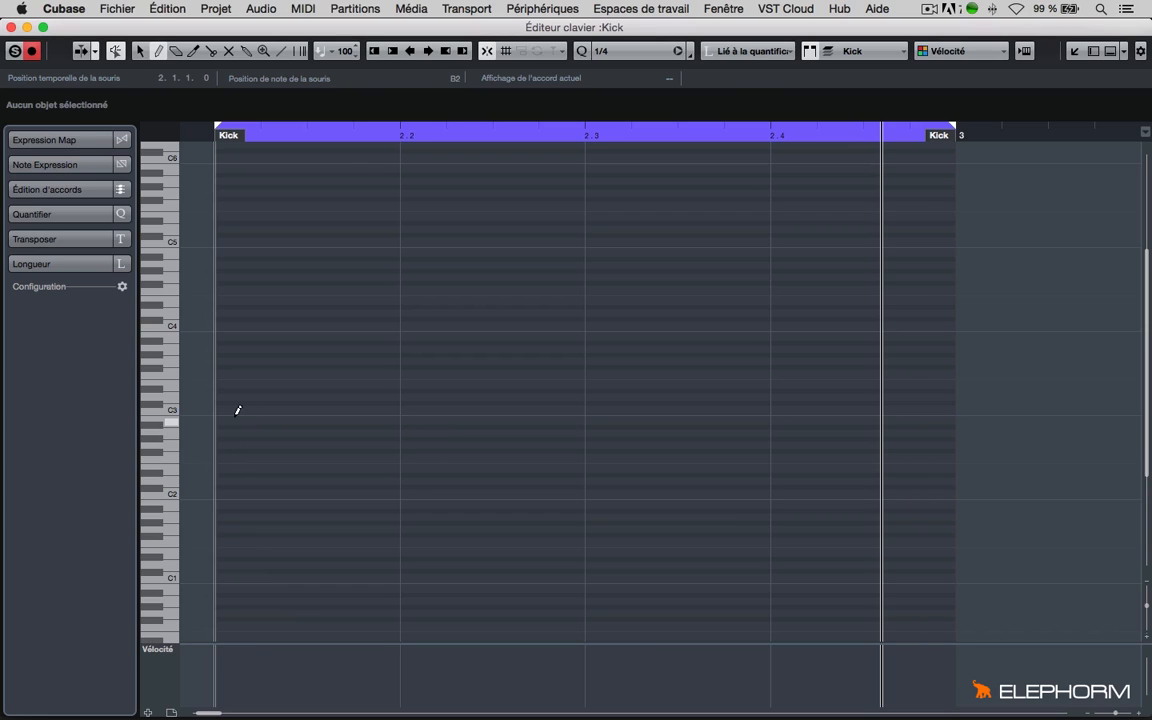
click(234, 409)
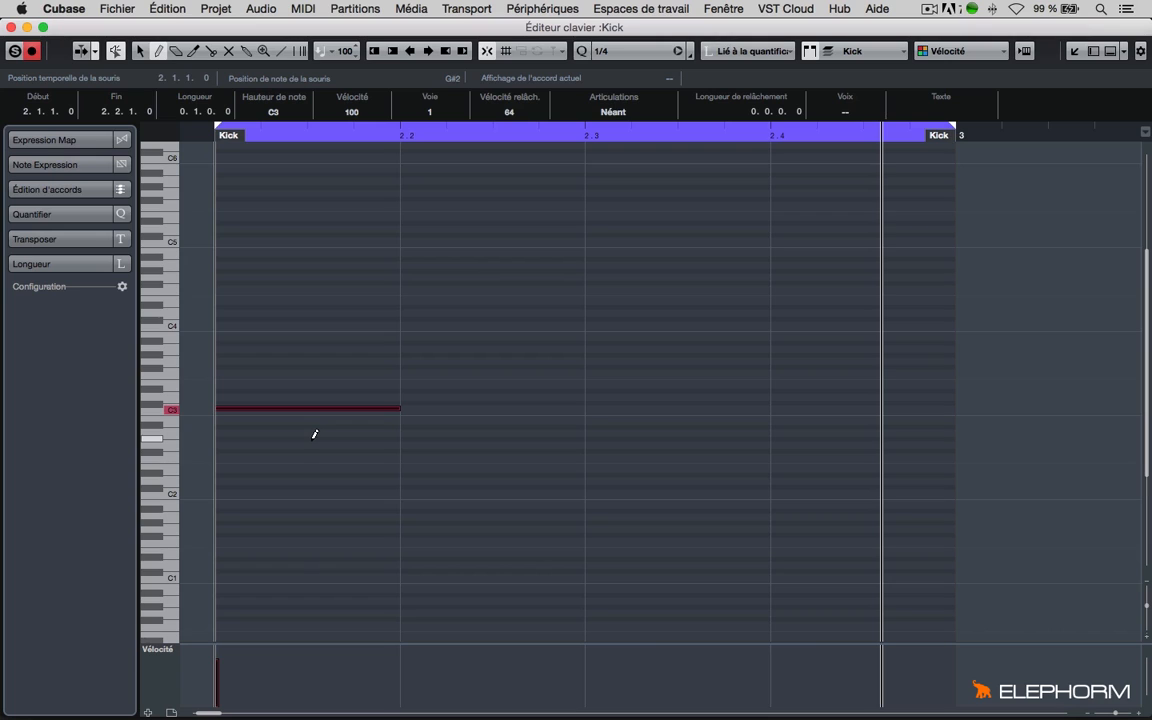
Compare the grid by switching the quantize preset to 1/1 and back to 1/4.
click(635, 53)
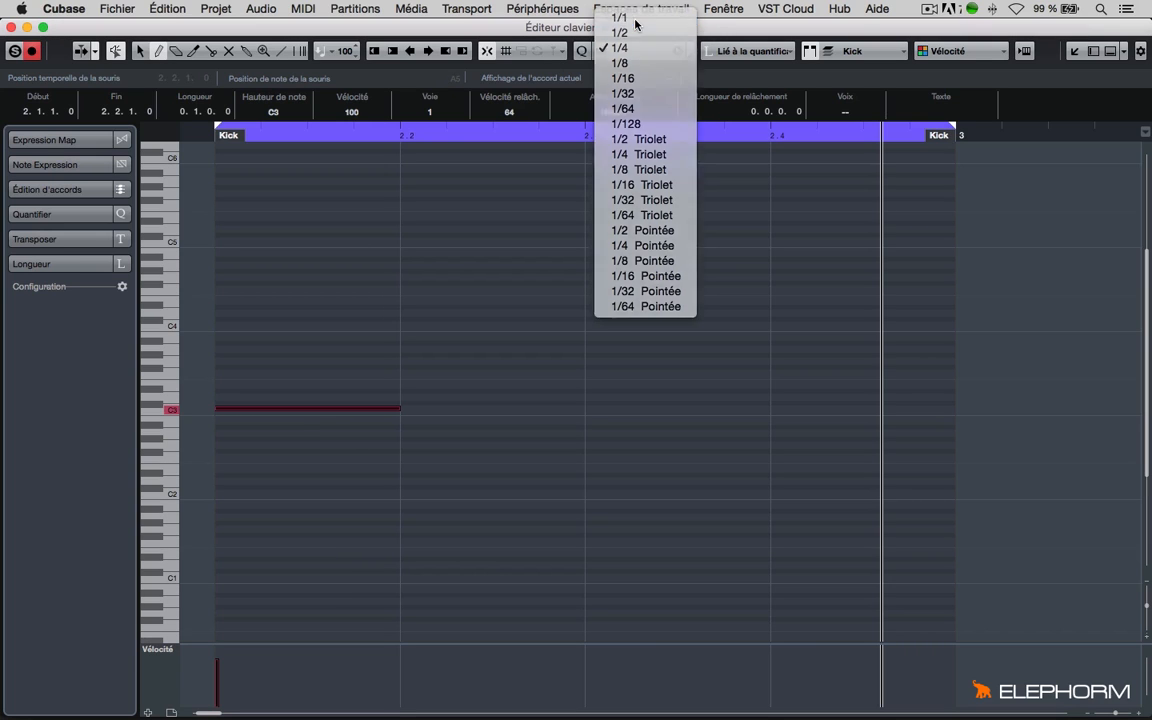
click(636, 19)
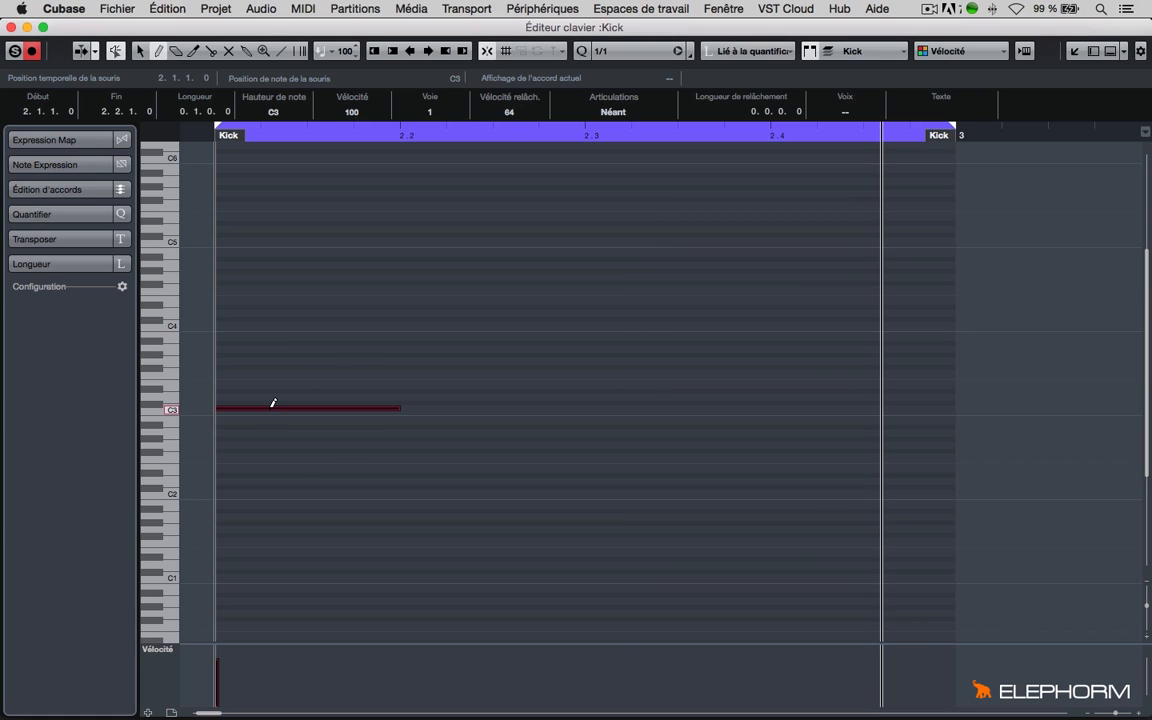
click(632, 58)
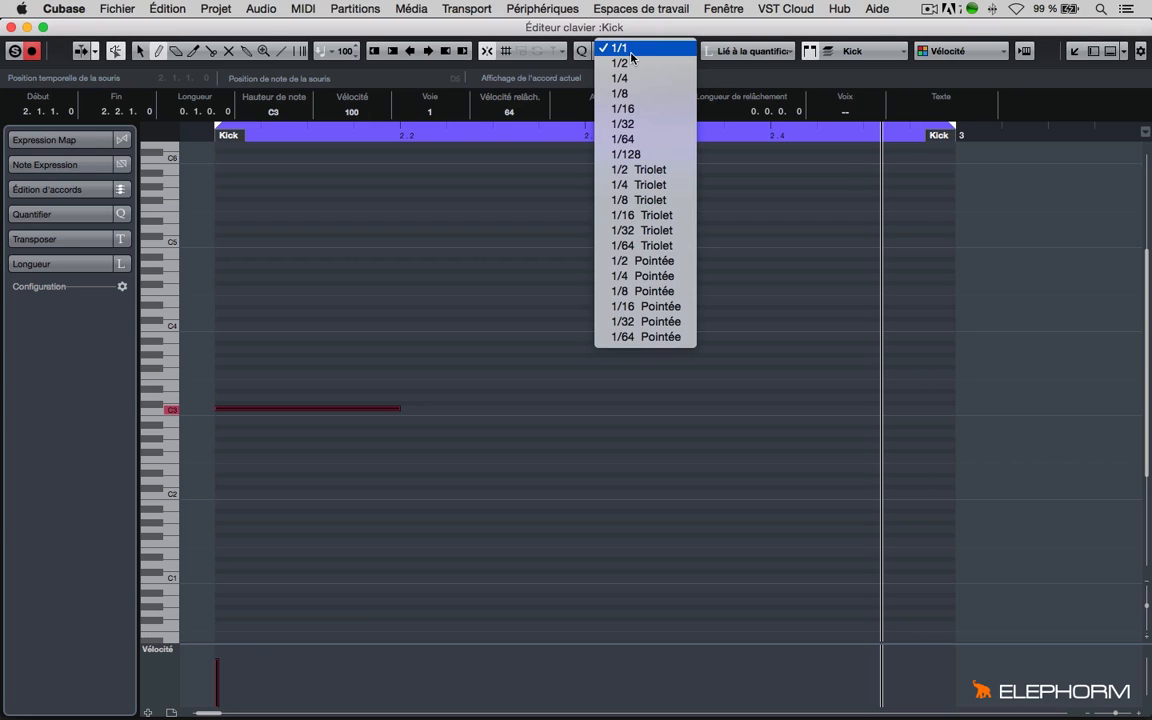
click(628, 78)
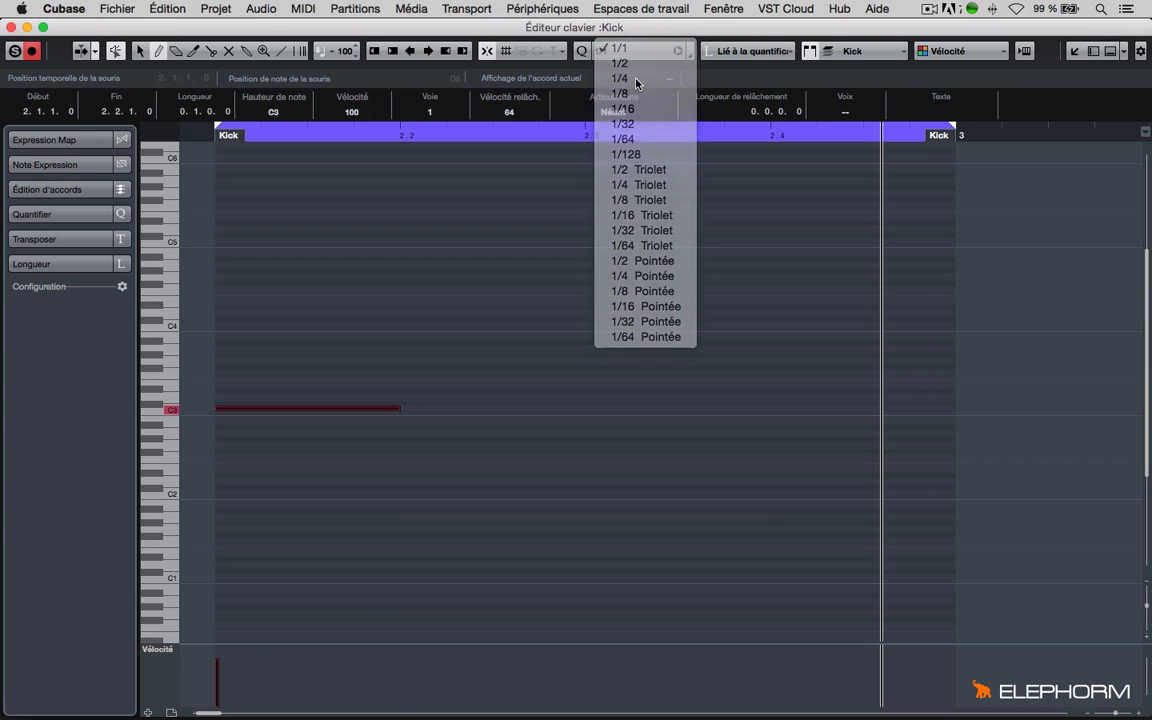
Draw quarter-length C3 notes on beats 2, 3 and 4 of the Kick part.
click(437, 404)
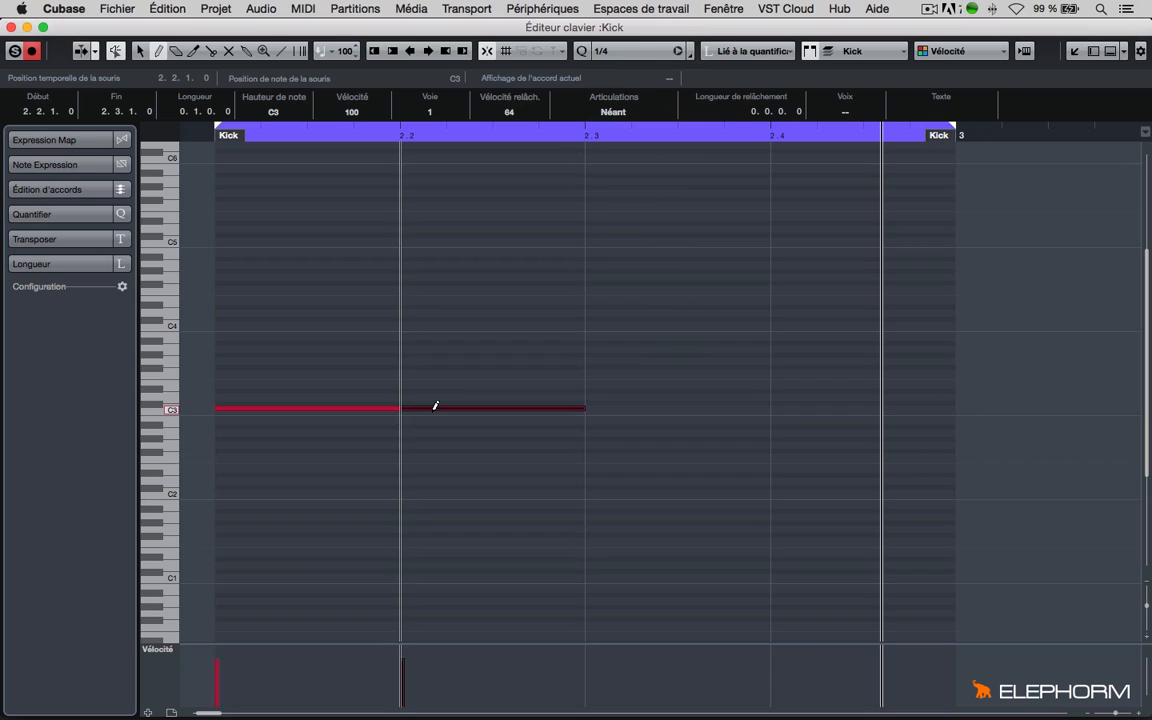
click(624, 404)
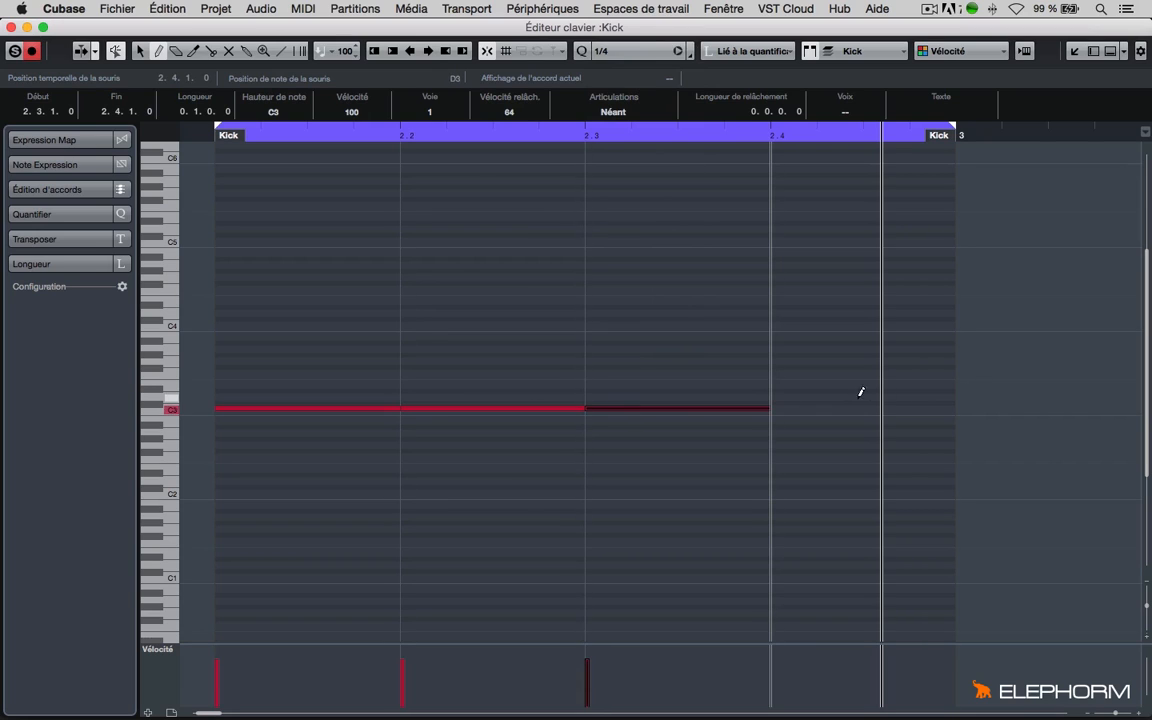
click(840, 406)
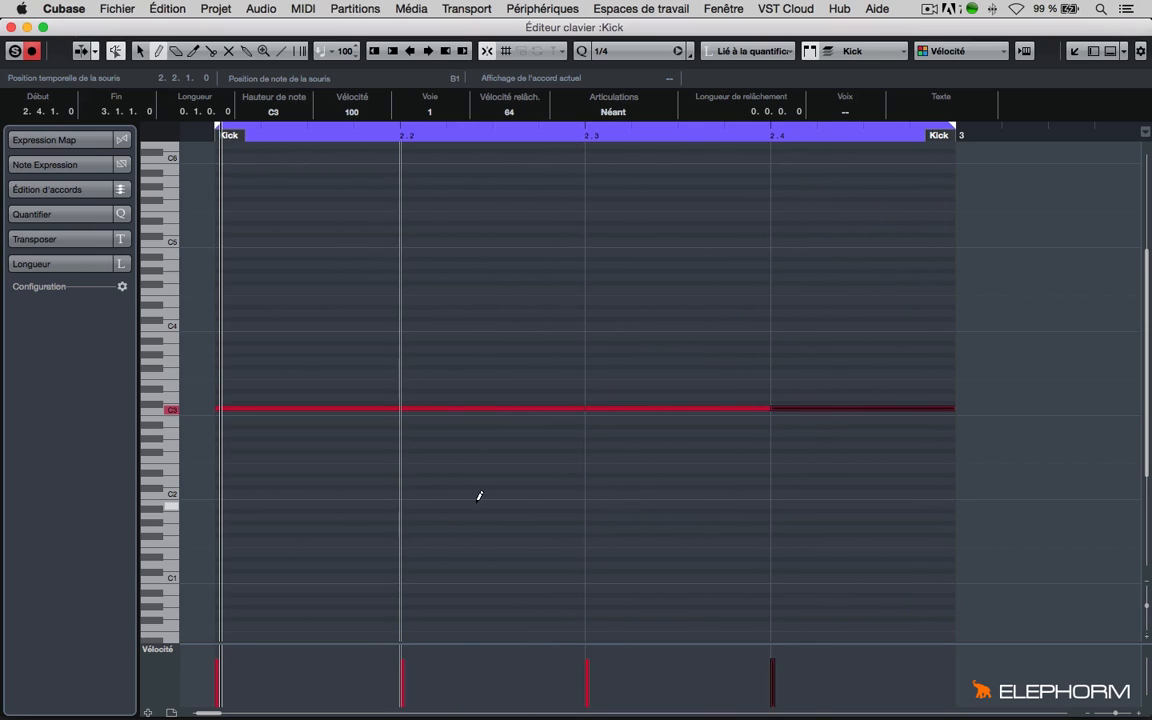
Select the first C3 note with the selection tool and check the time signature in the floating transport panel.
right_click(338, 363)
click(338, 370)
click(332, 408)
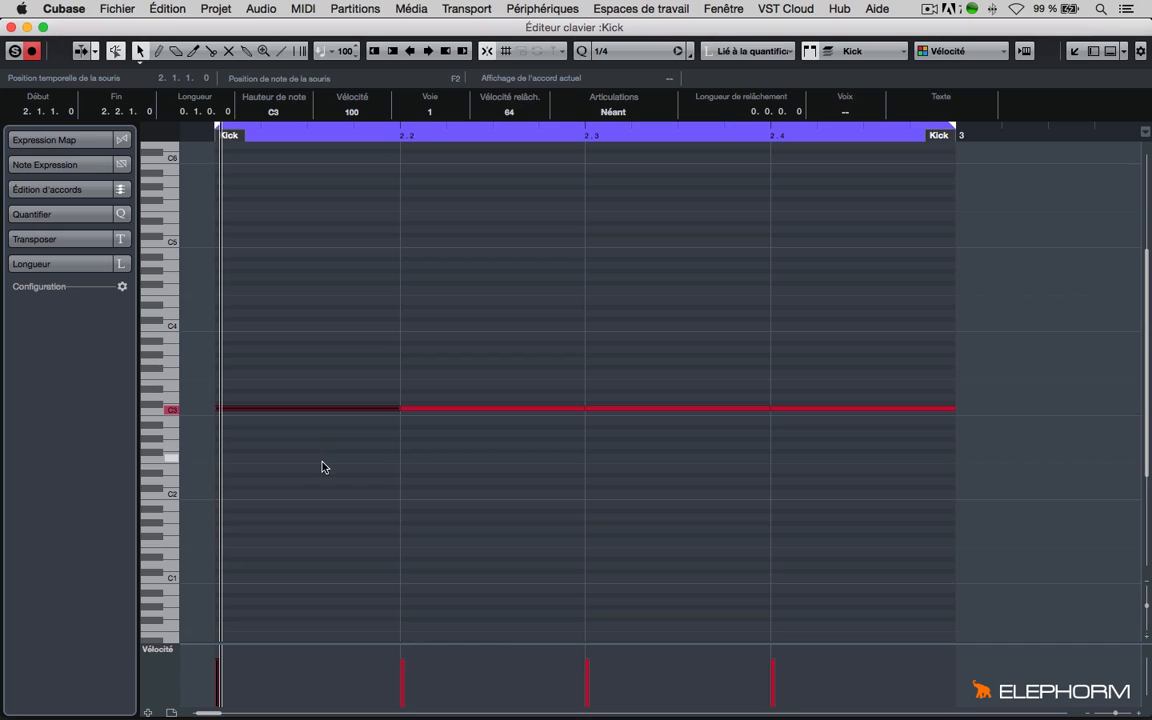
key(F2)
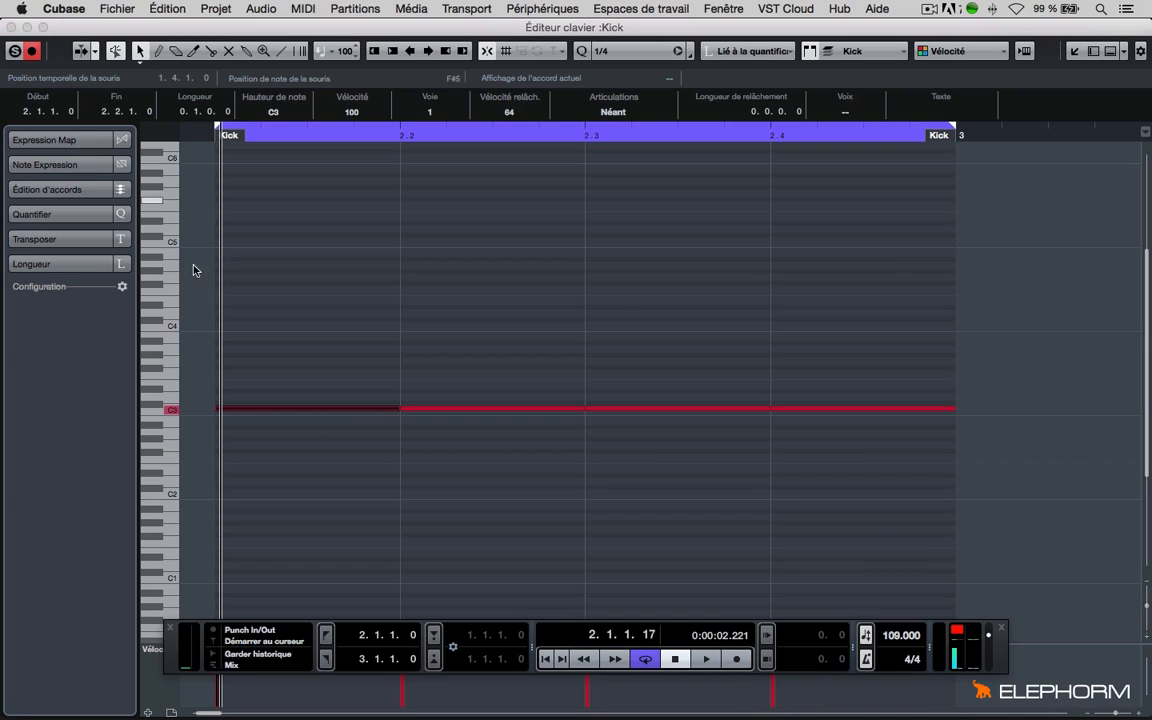
key(F2)
key(Right)
key(Right)
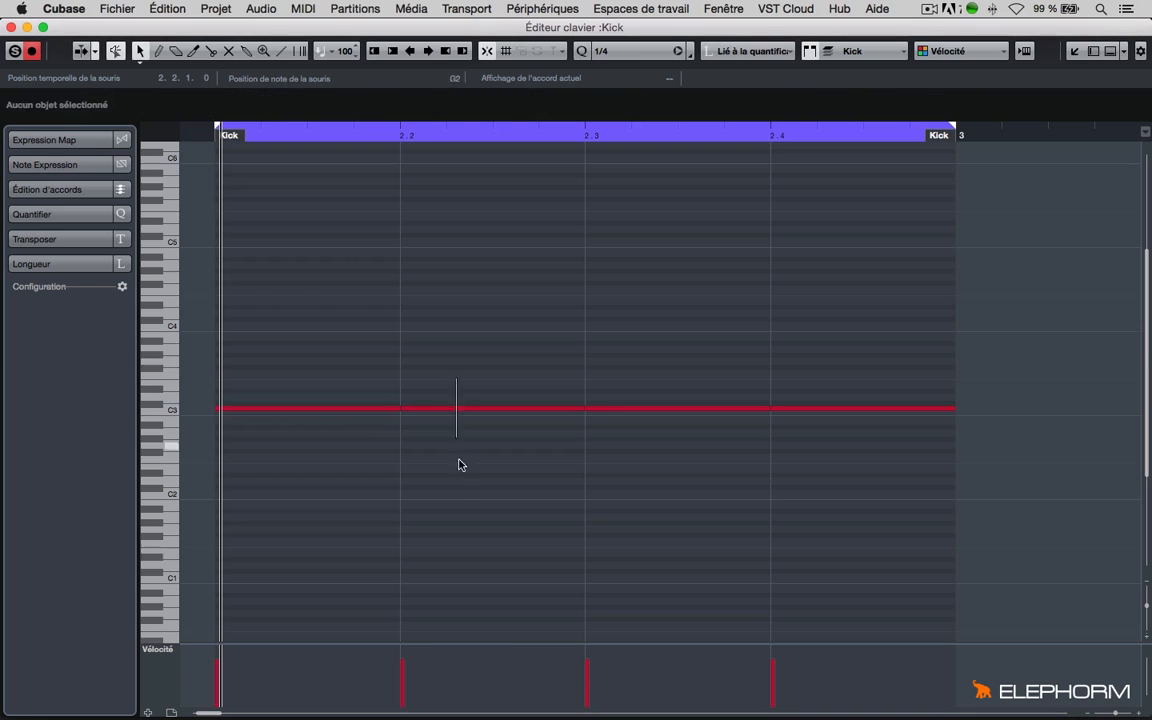
Select and delete all four quarter-length C3 notes from the Kick part.
drag(918, 326, 912, 527)
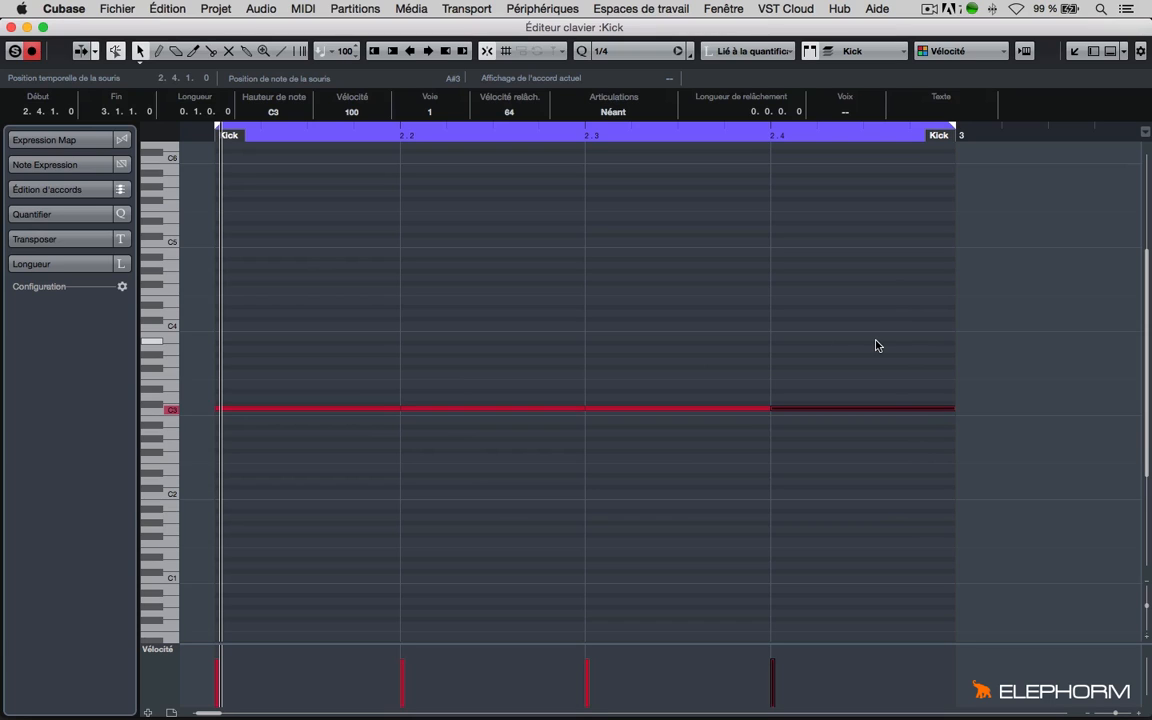
drag(876, 345, 340, 557)
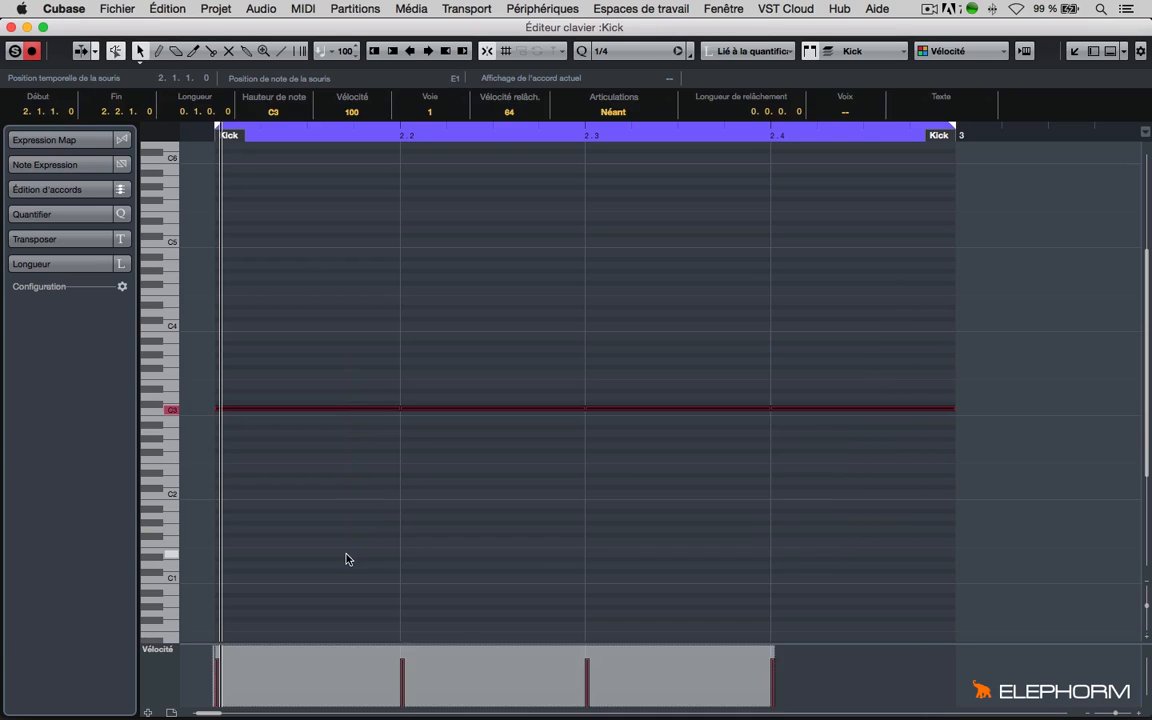
key(Delete)
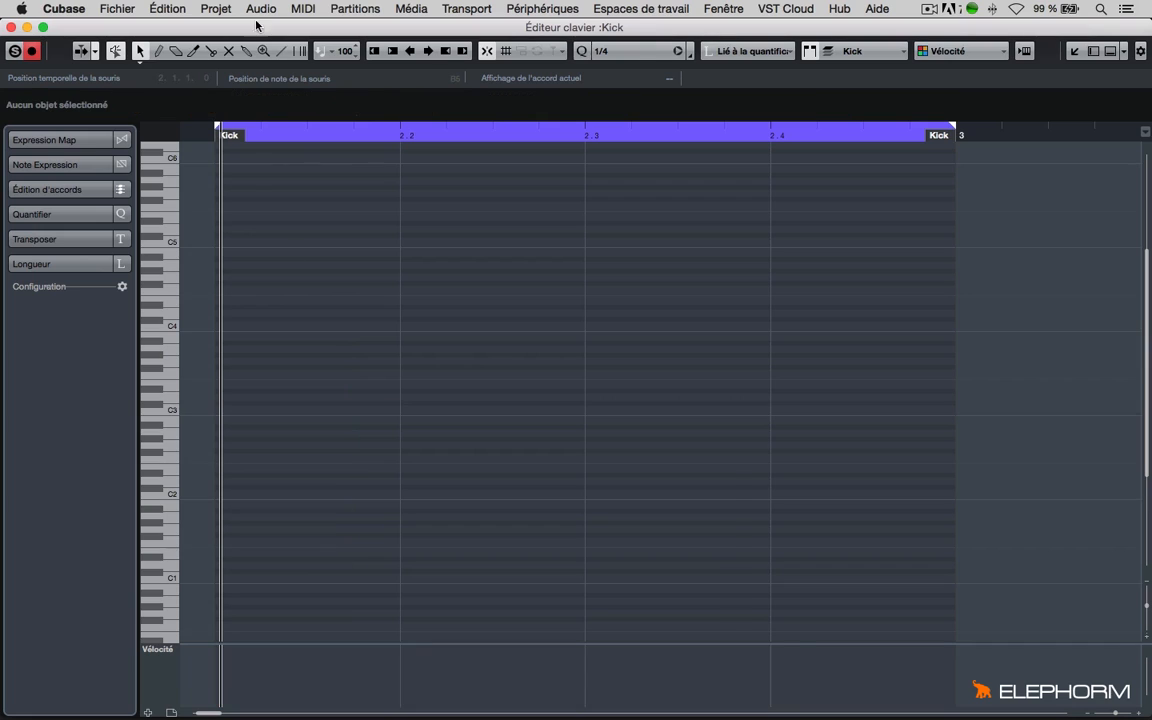
Set the quantize preset to 1/8 and fill the Kick part's bar with eight consecutive C3 notes using the Pencil tool.
click(608, 52)
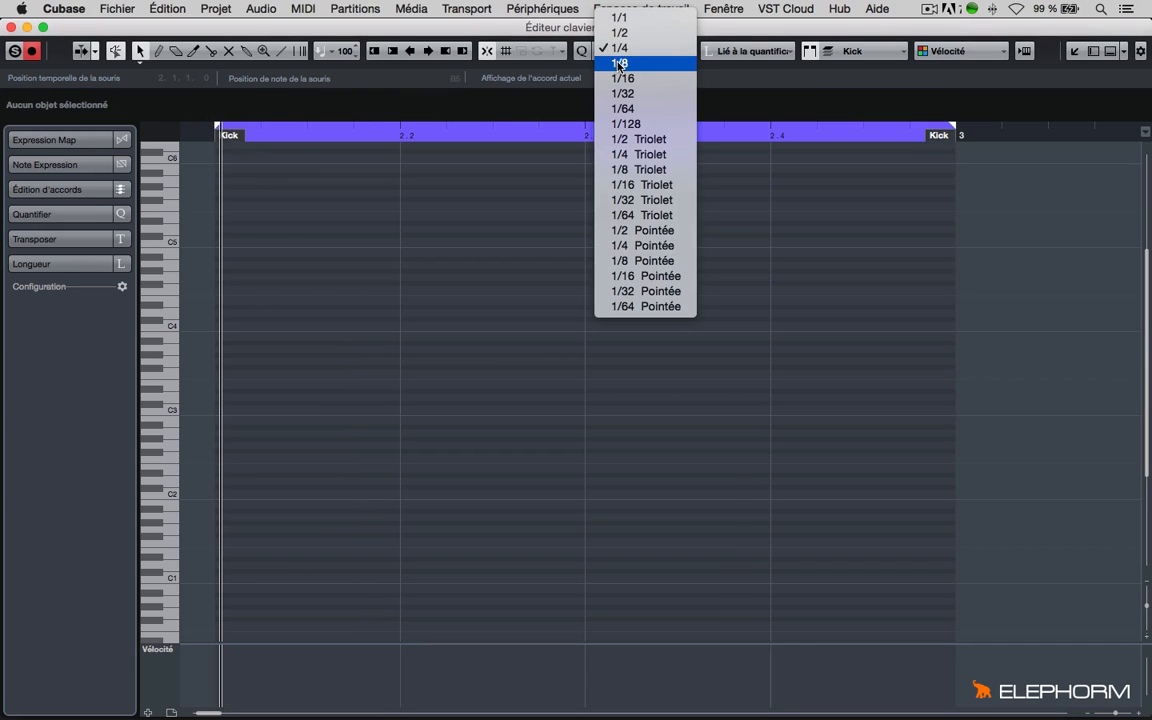
click(619, 64)
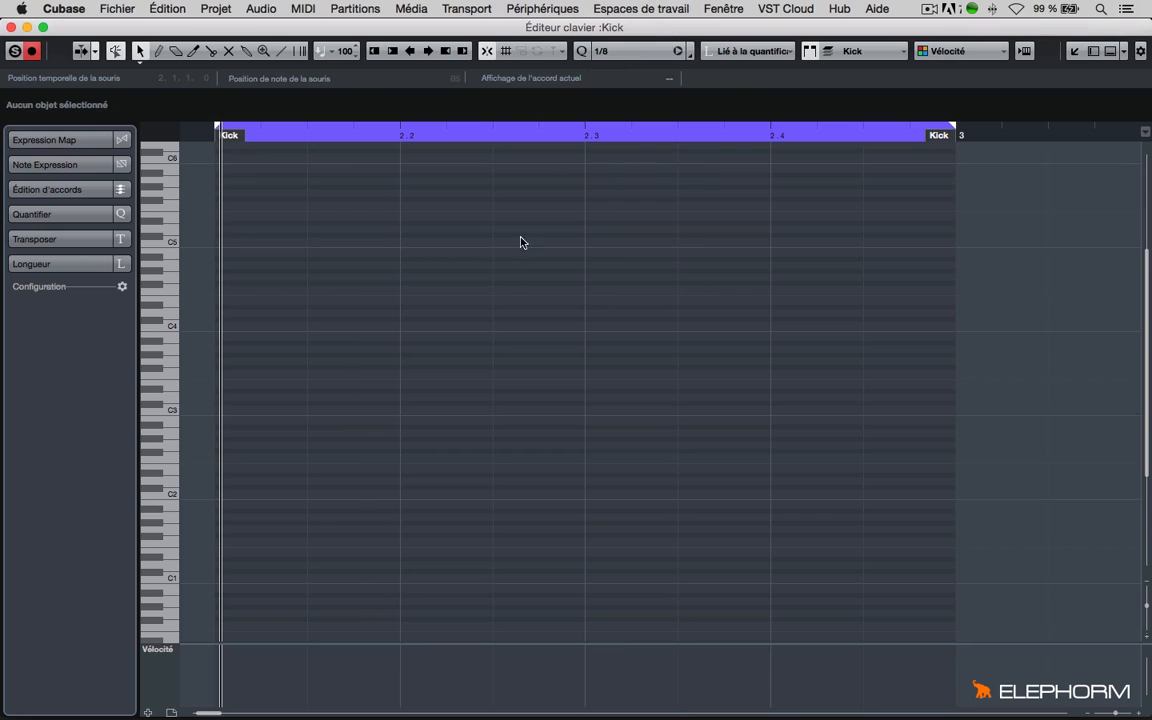
right_click(306, 429)
click(322, 429)
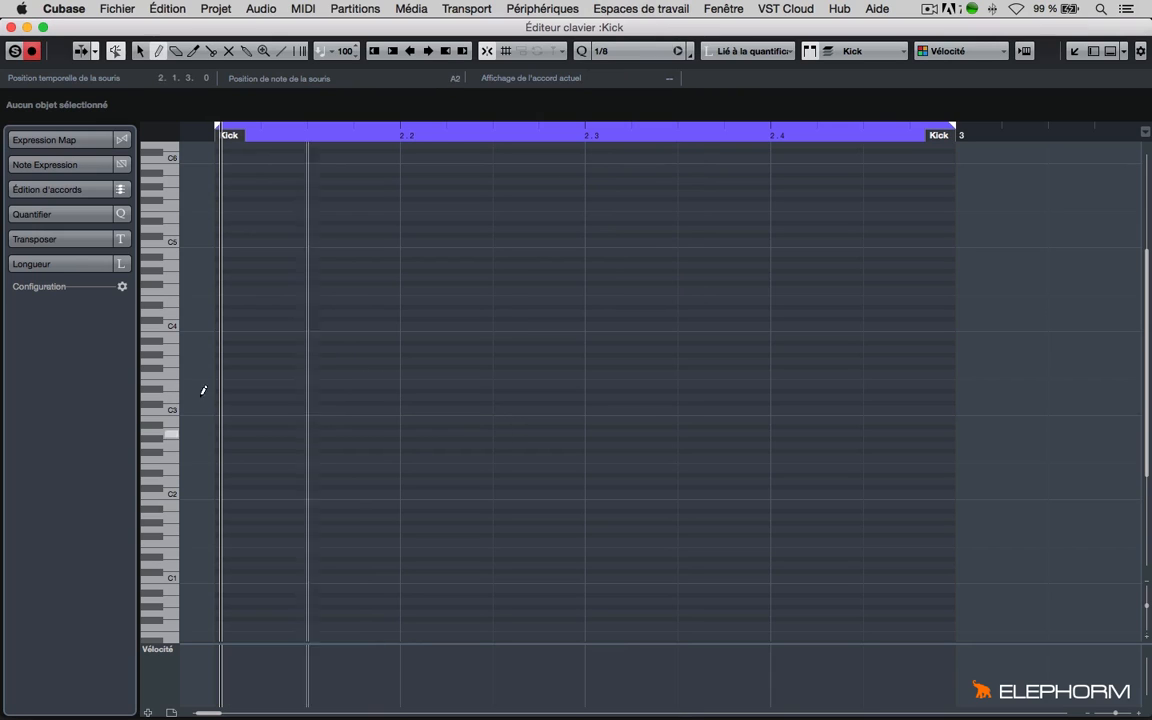
click(240, 407)
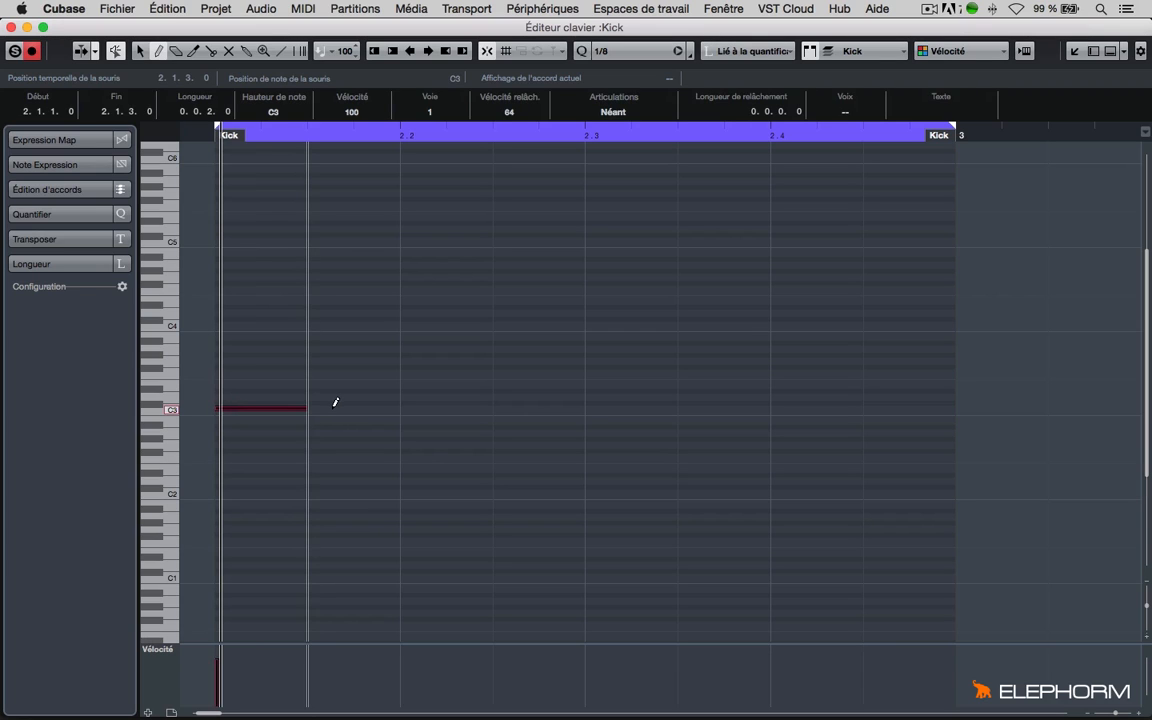
click(335, 404)
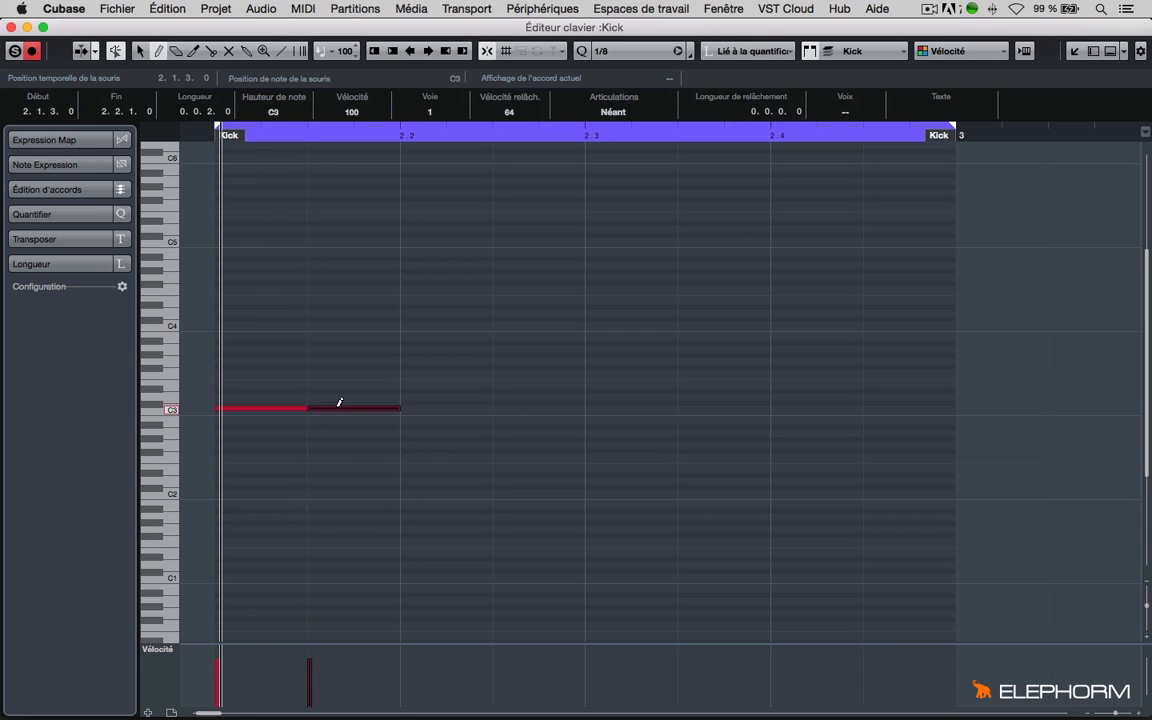
click(445, 403)
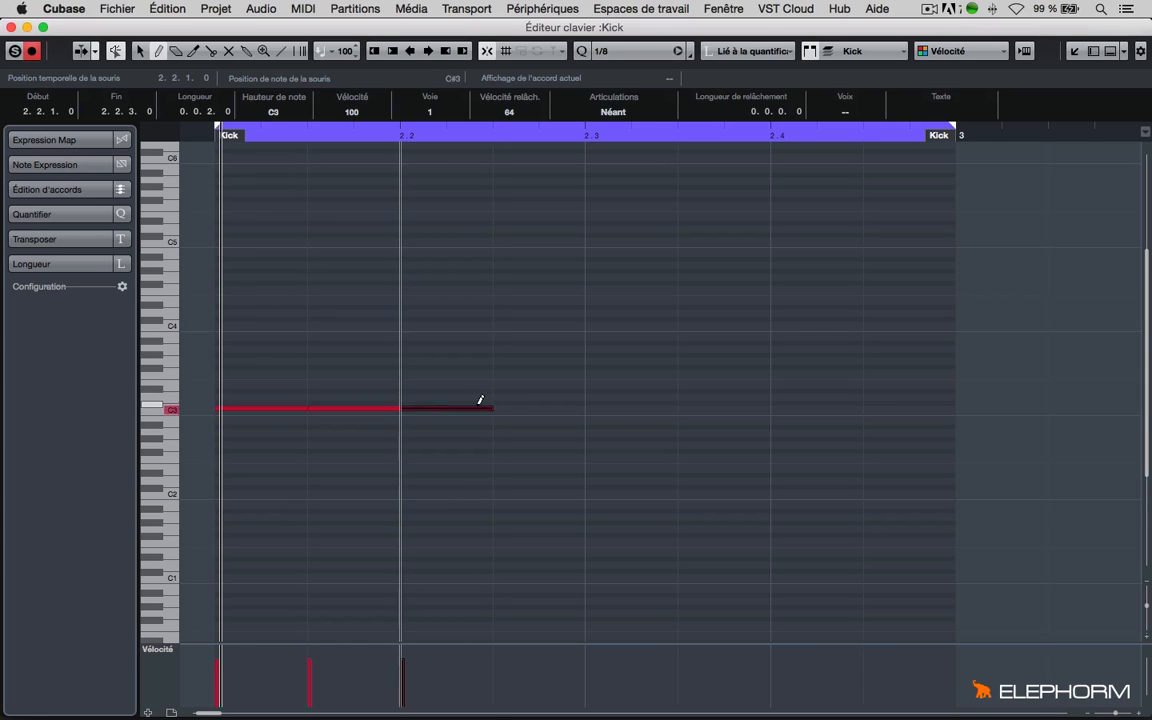
click(530, 403)
click(630, 404)
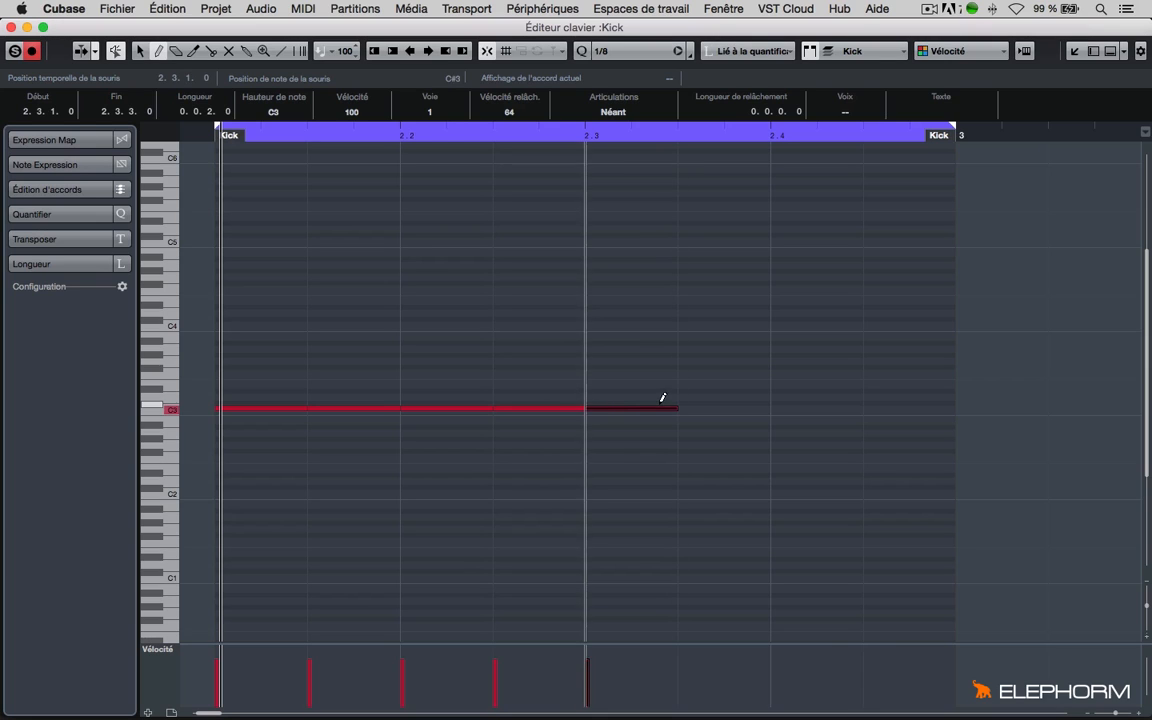
click(718, 400)
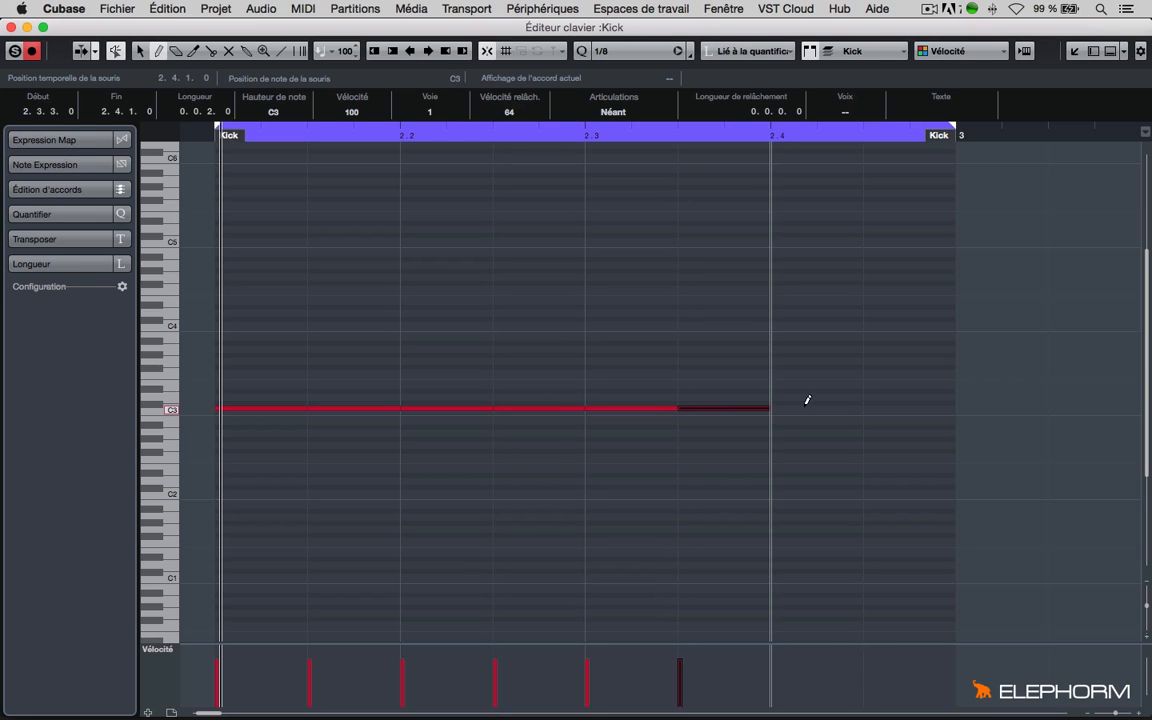
click(815, 401)
click(918, 401)
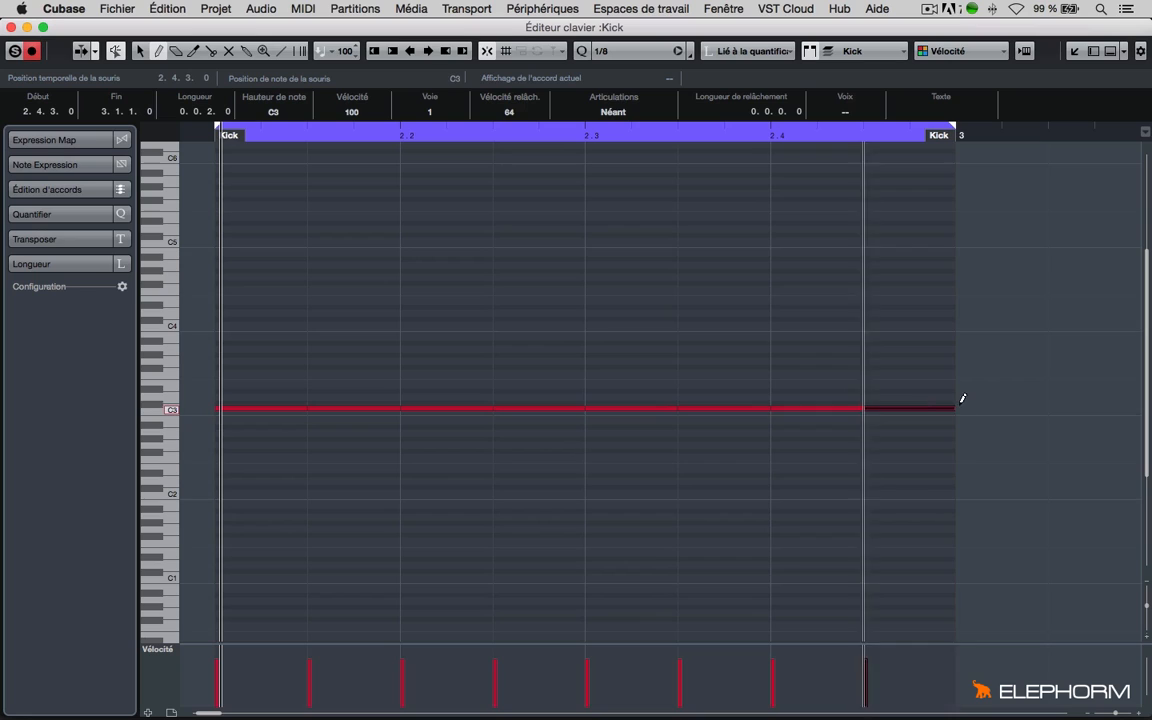
Play back the eighth-note kick pattern and select its first C3 note with the selection tool.
right_click(657, 330)
click(656, 328)
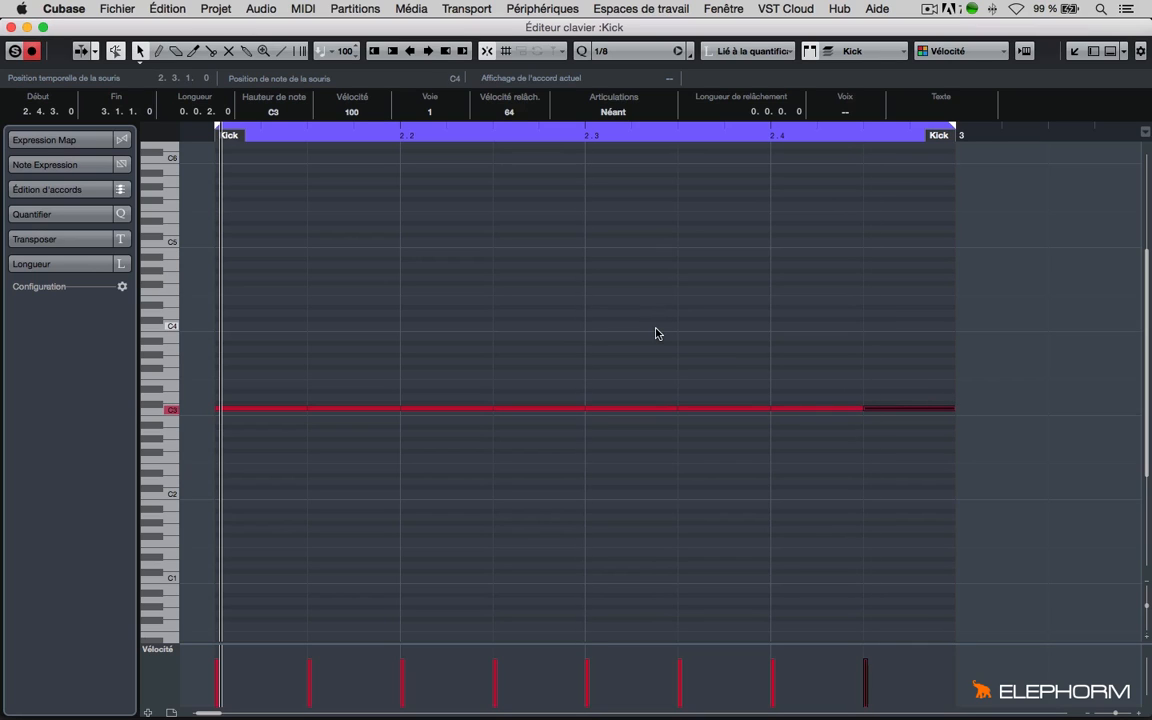
key(space)
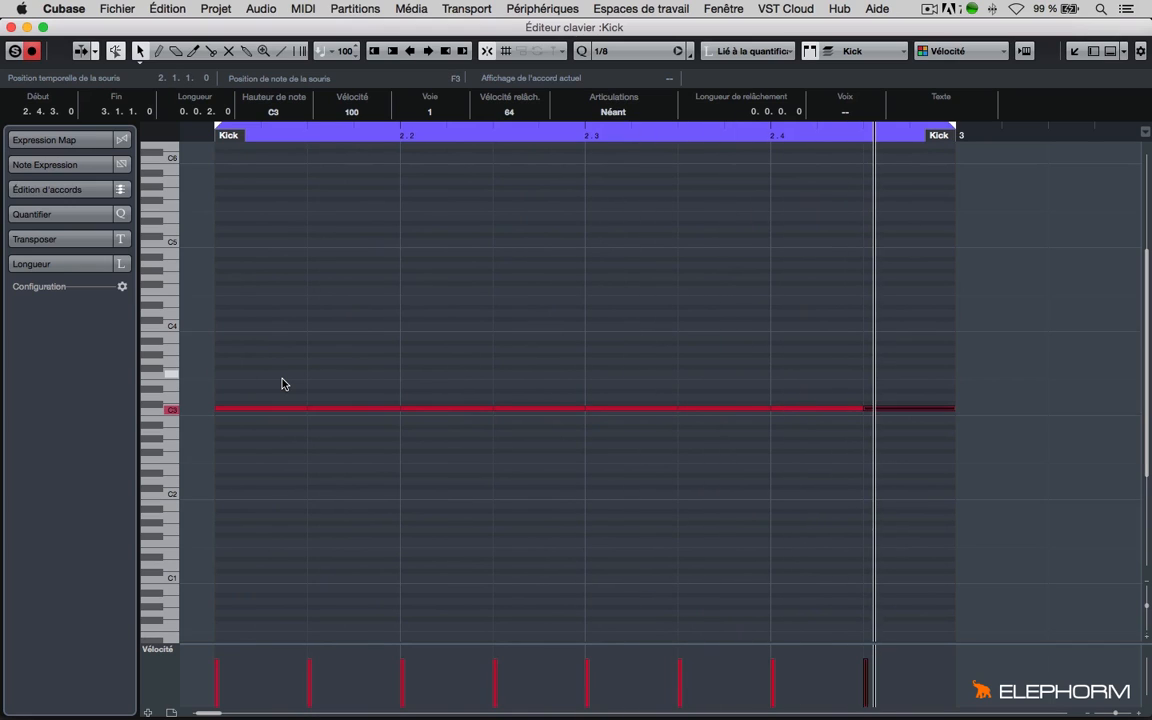
click(262, 463)
key(Right)
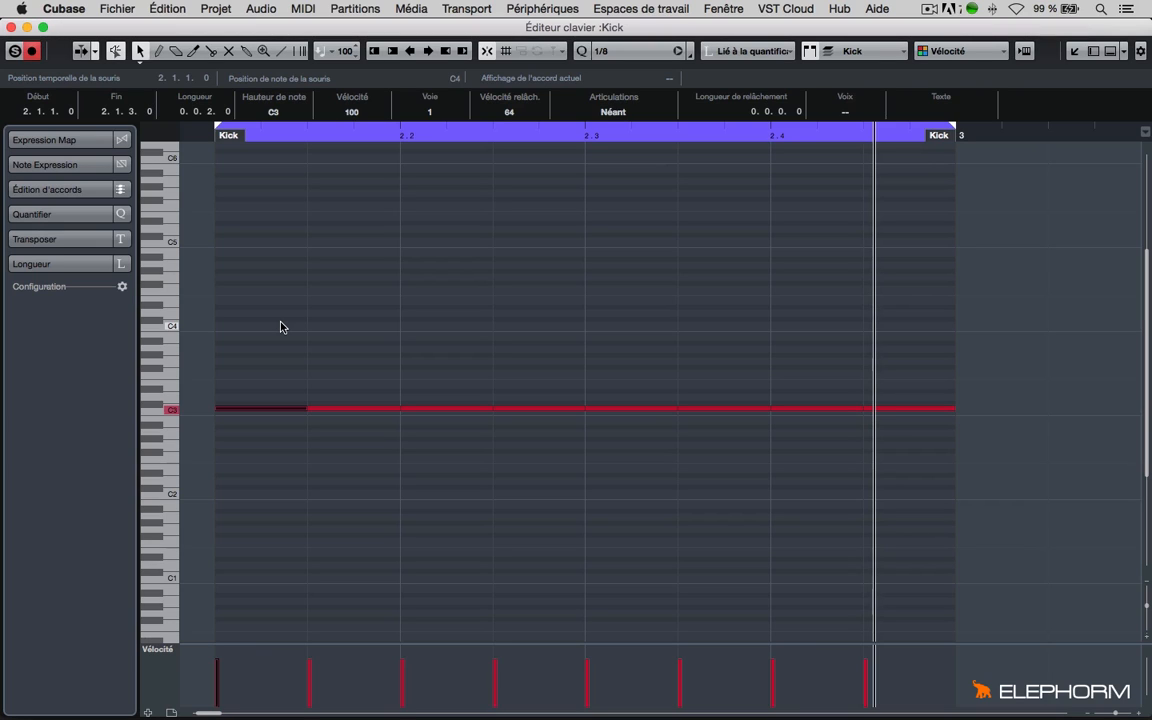
Select and delete all eight eighth-length C3 notes from the Kick part.
drag(1134, 360, 879, 481)
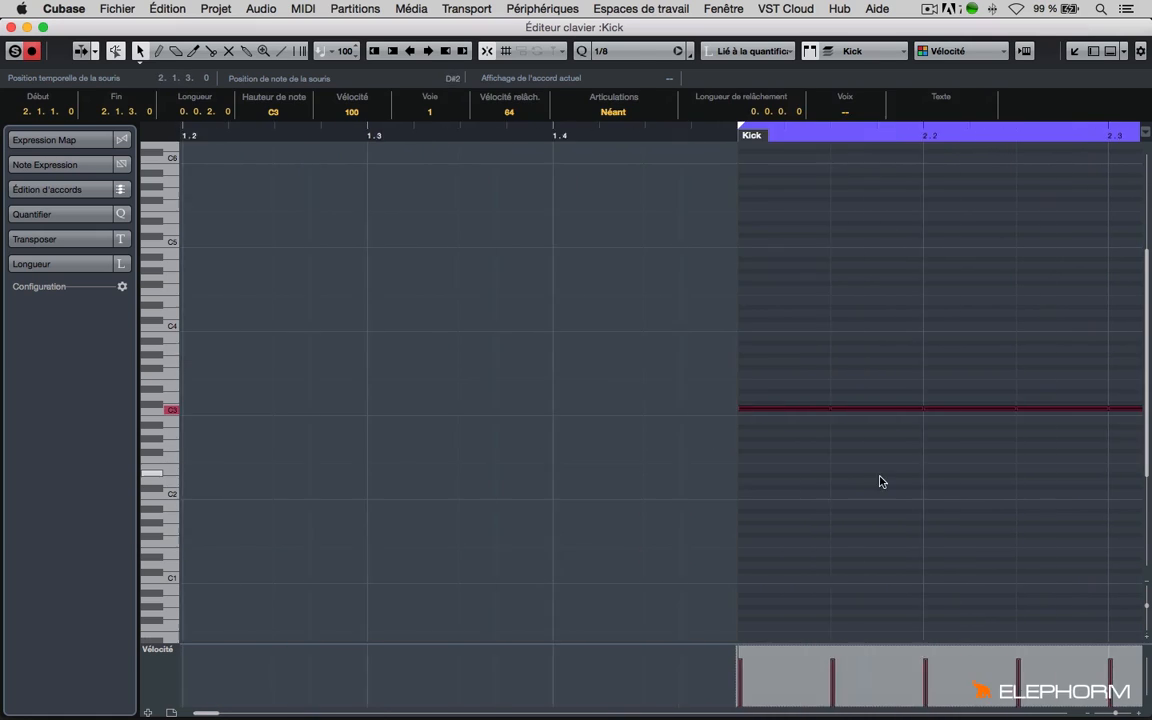
scroll(879, 481, right, 5)
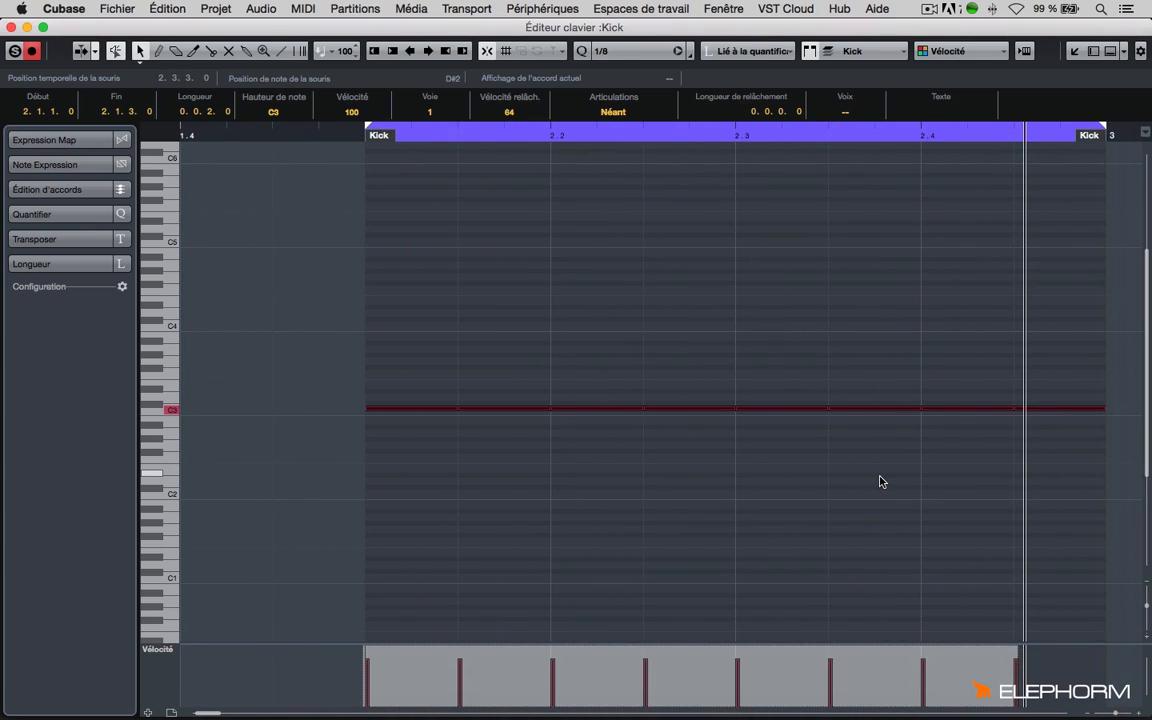
key(Delete)
Set the quantize preset to 1/16 and fill the Kick part's bar with sixteen consecutive C3 notes using the Pencil tool.
click(638, 50)
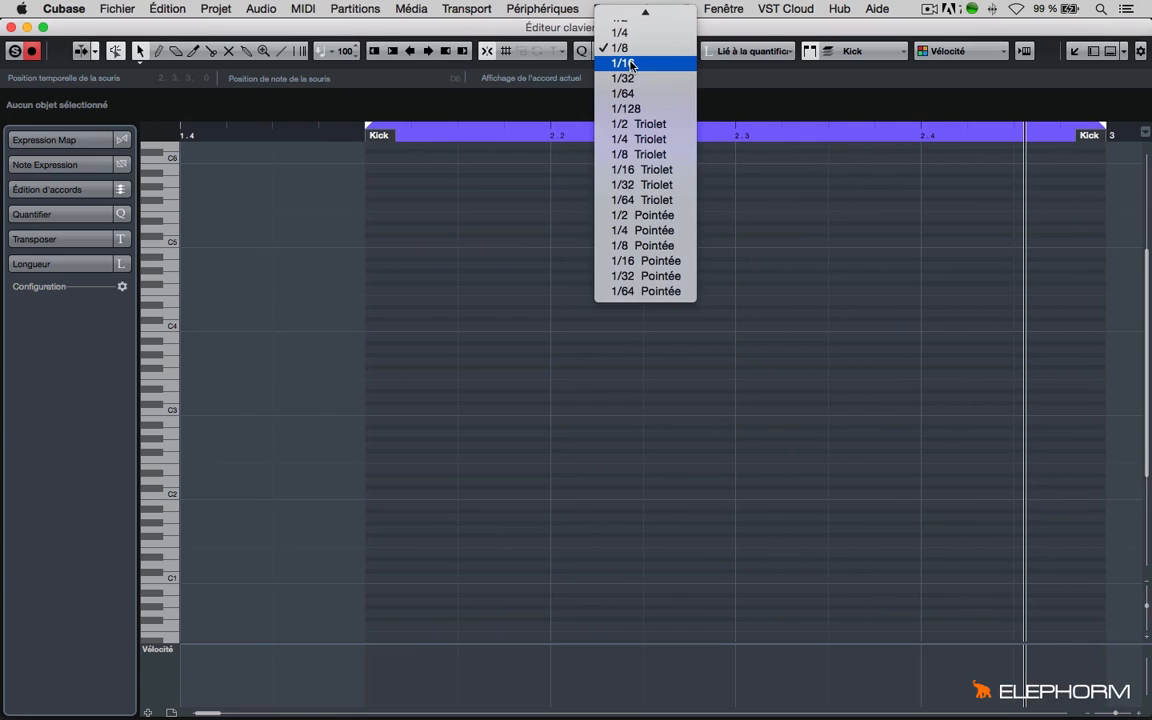
click(632, 64)
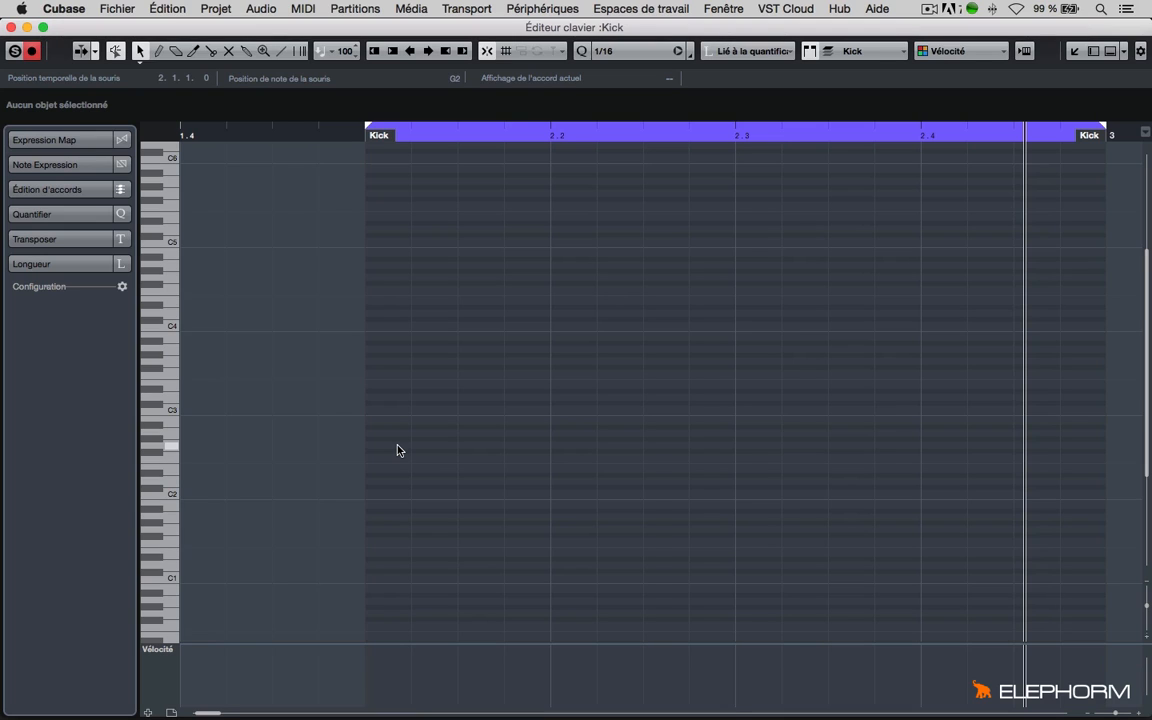
key(F2)
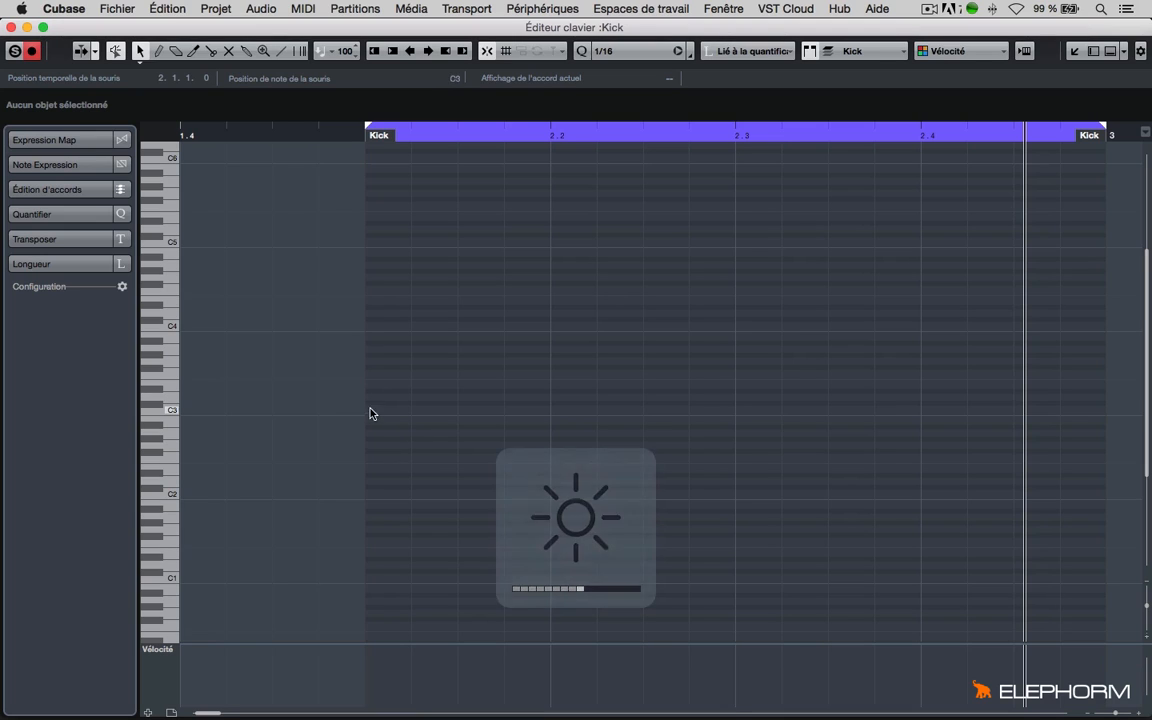
right_click(367, 403)
click(395, 406)
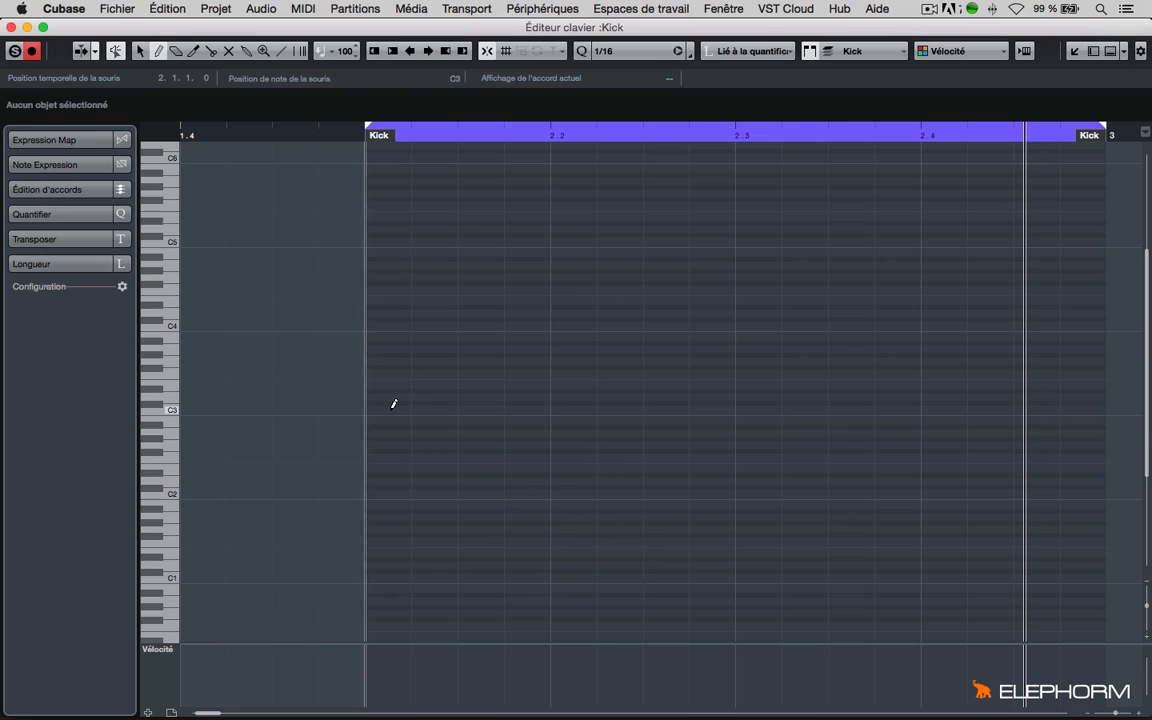
drag(393, 404, 833, 419)
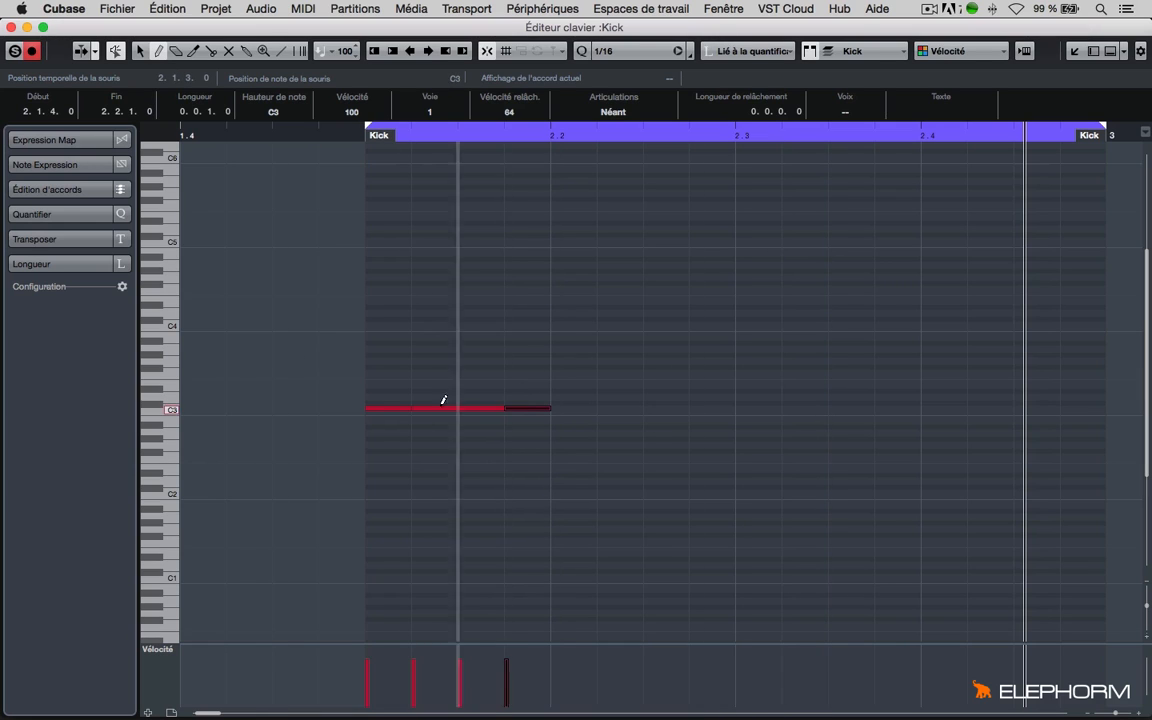
click(583, 404)
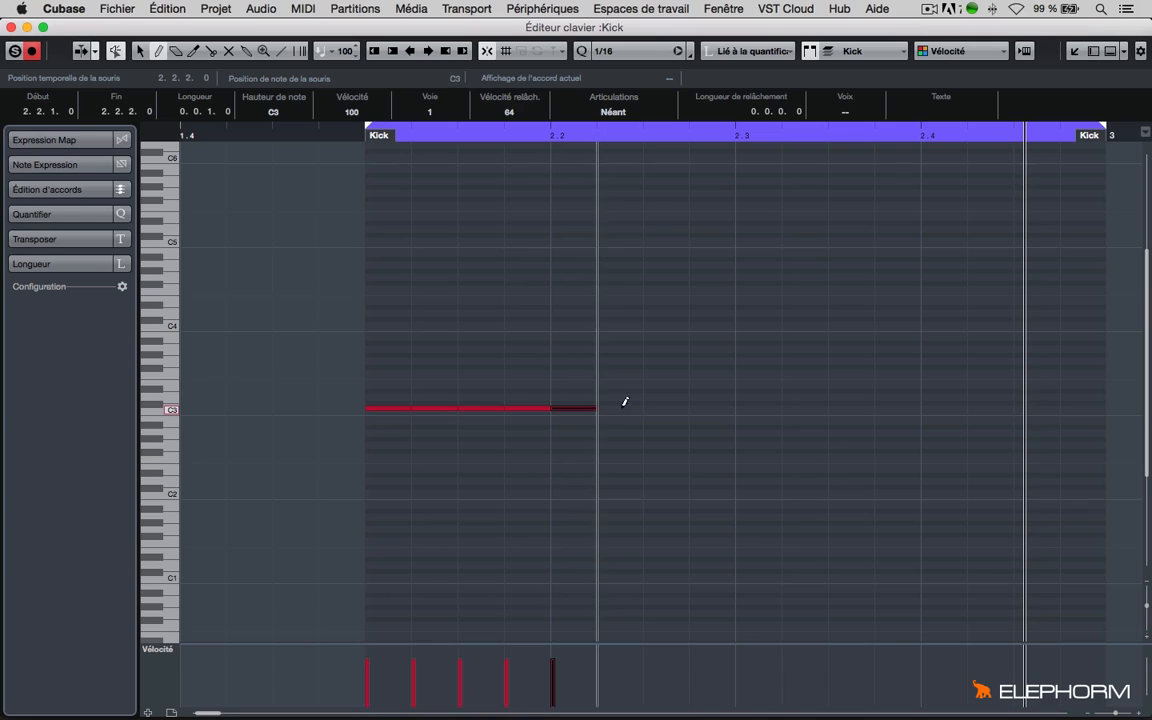
click(619, 403)
click(688, 403)
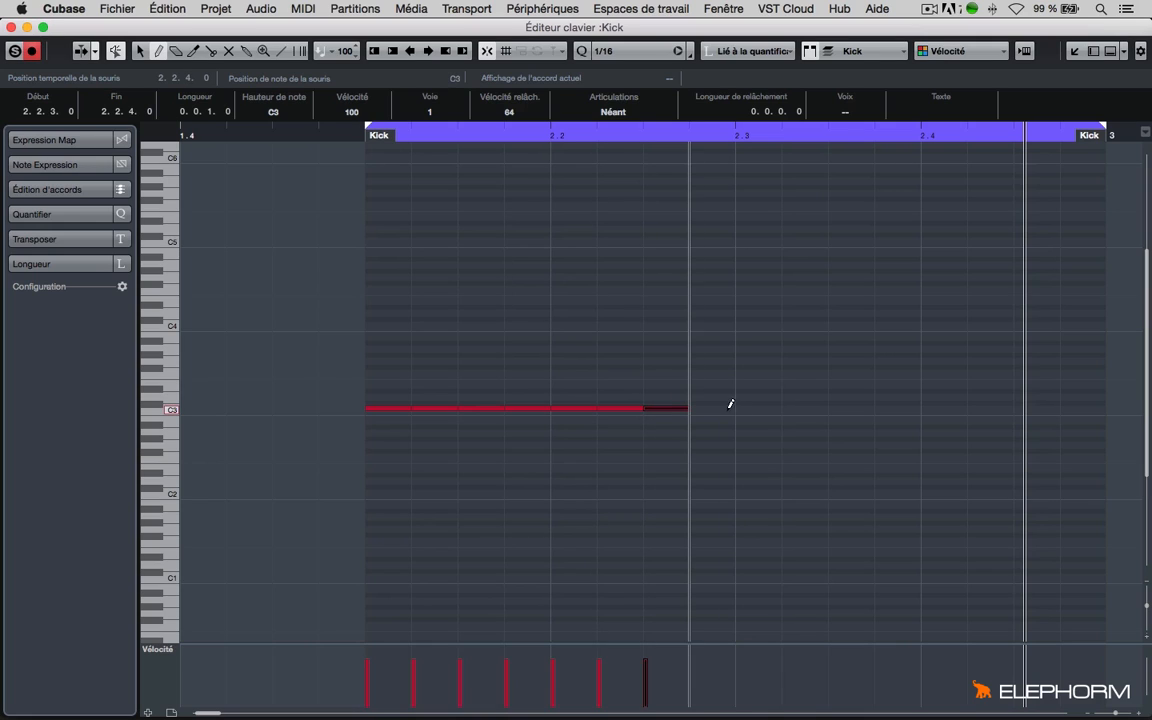
click(730, 404)
scroll(771, 393, right, 5)
scroll(771, 395, left, 3)
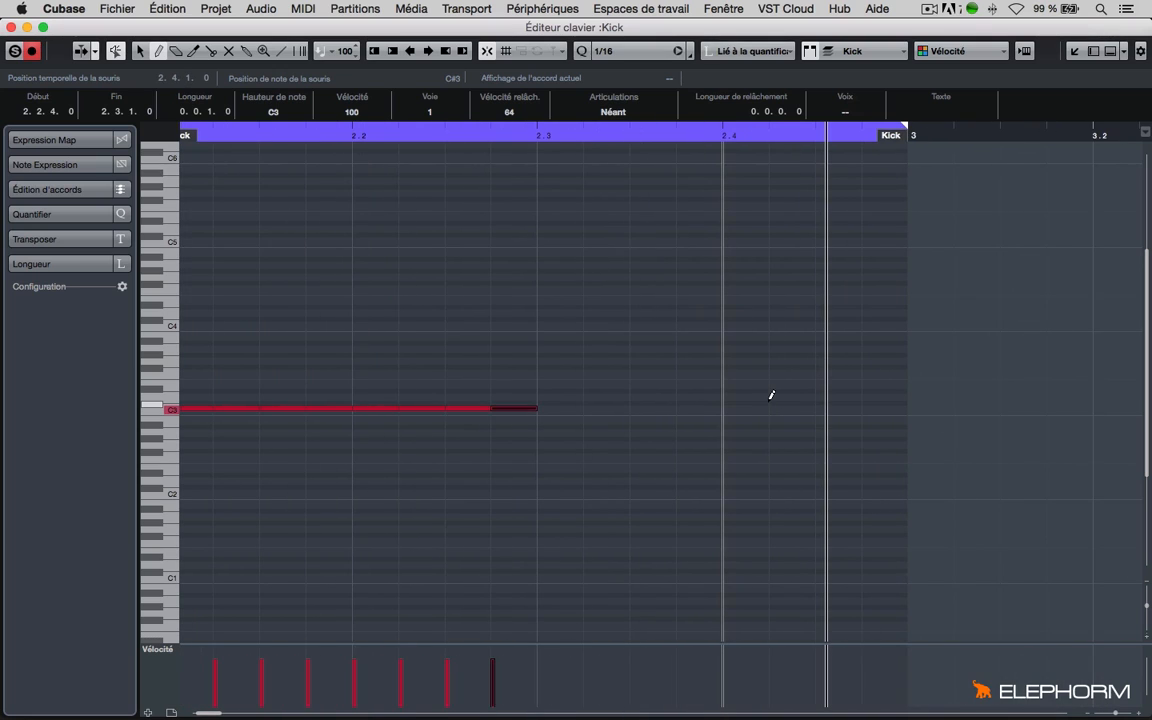
click(570, 403)
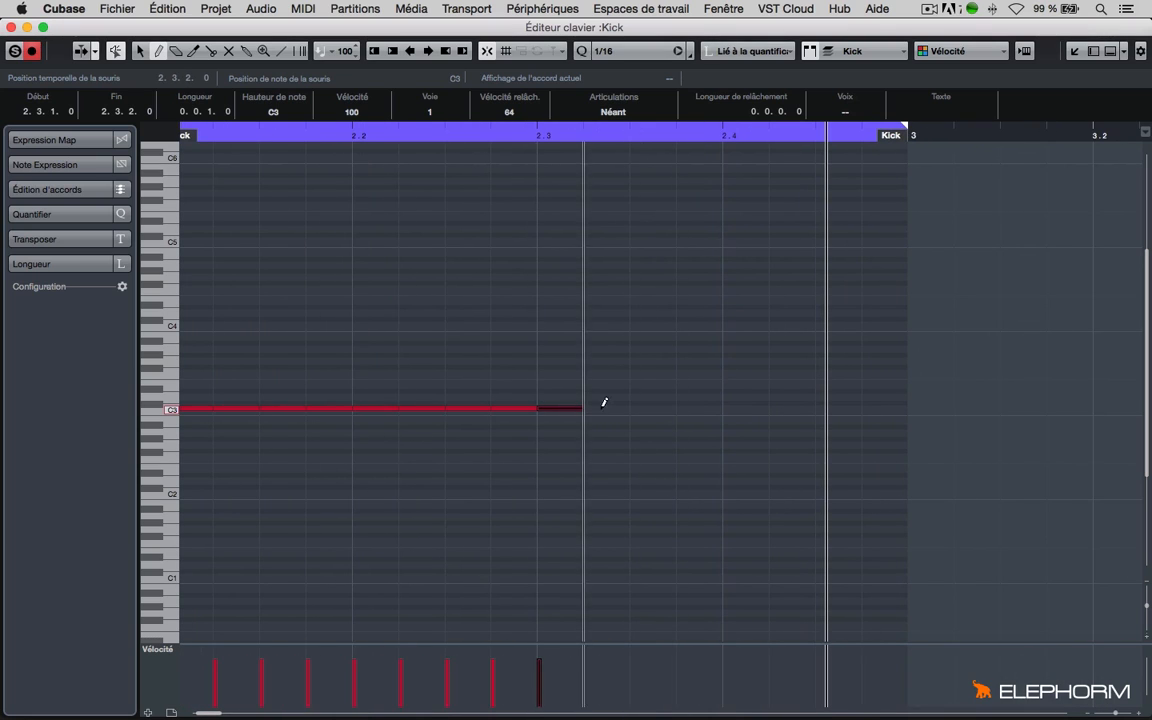
click(618, 403)
click(665, 403)
click(712, 403)
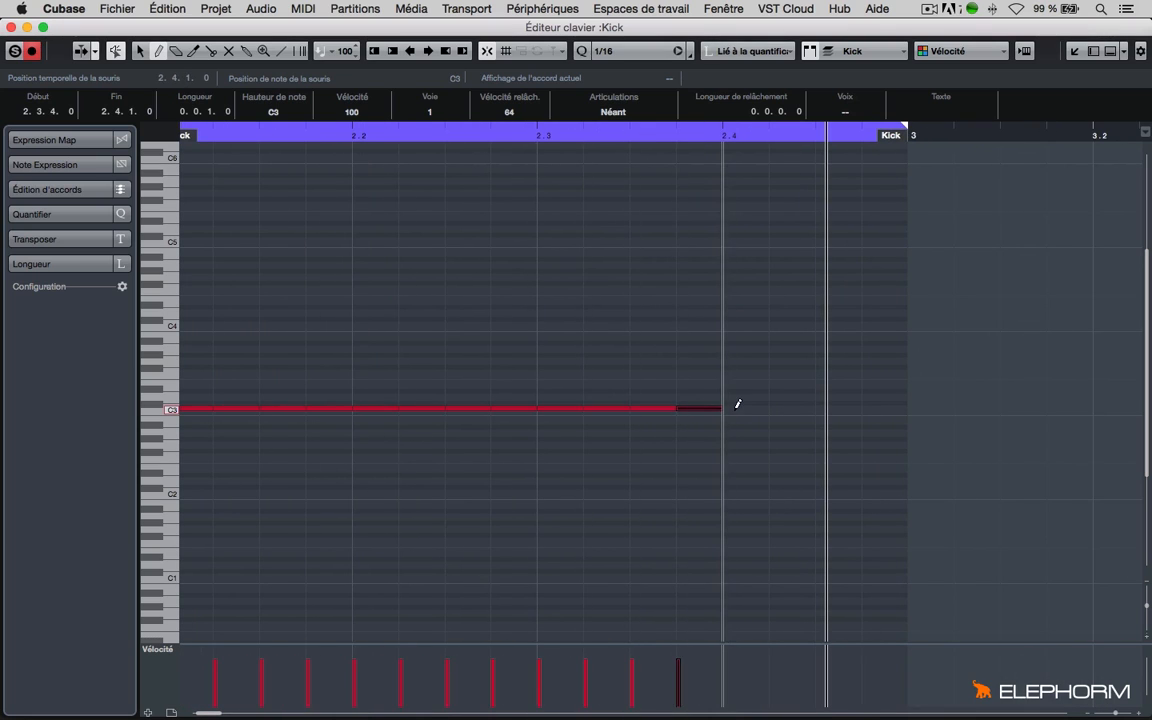
click(745, 403)
click(801, 403)
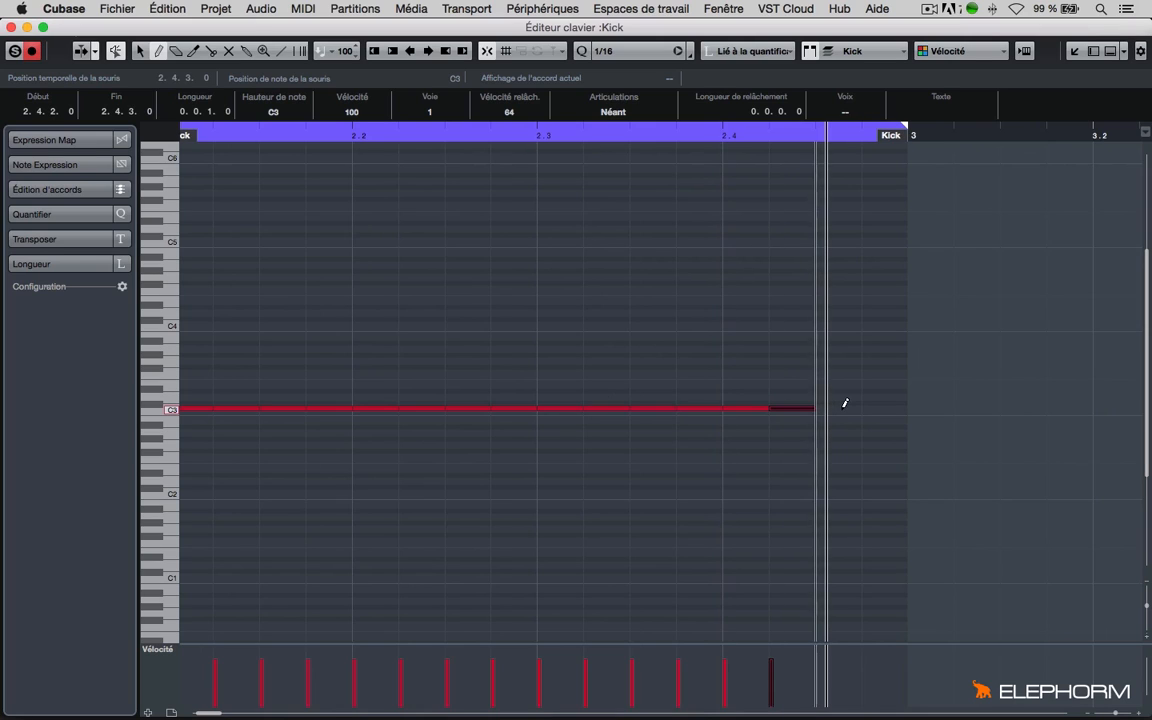
click(845, 403)
click(890, 404)
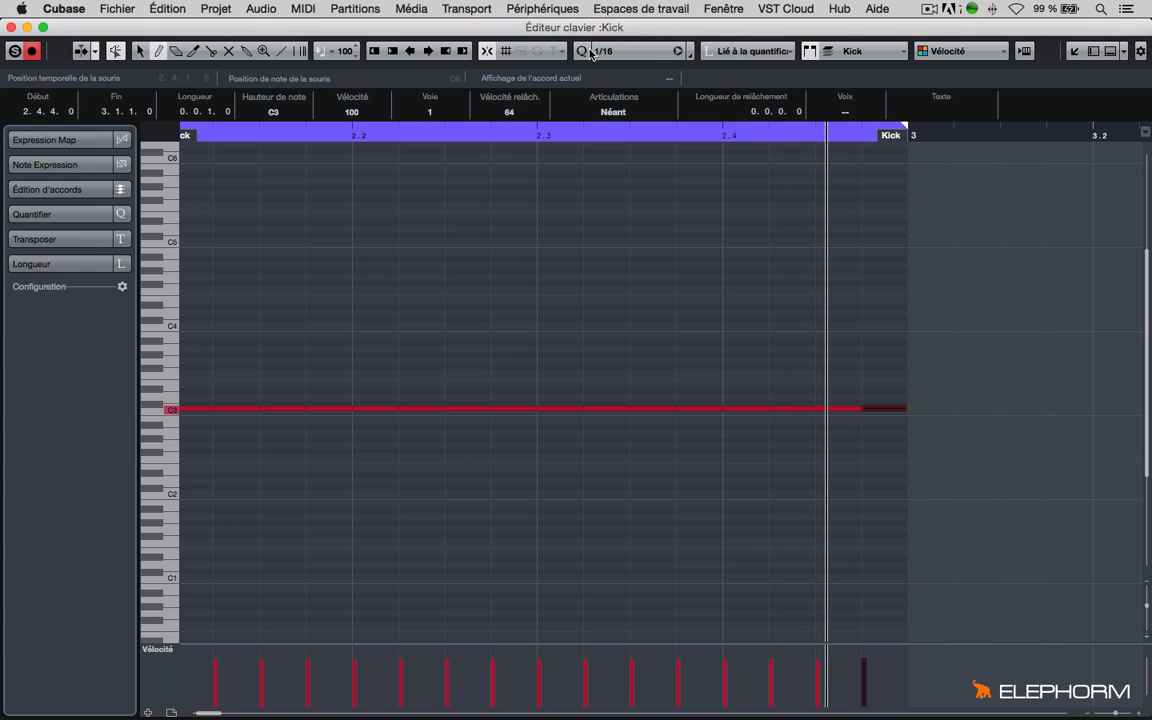
Play back the sixteenth-note kick pattern, and select and delete all sixteen C3 notes.
scroll(560, 288, right, 3)
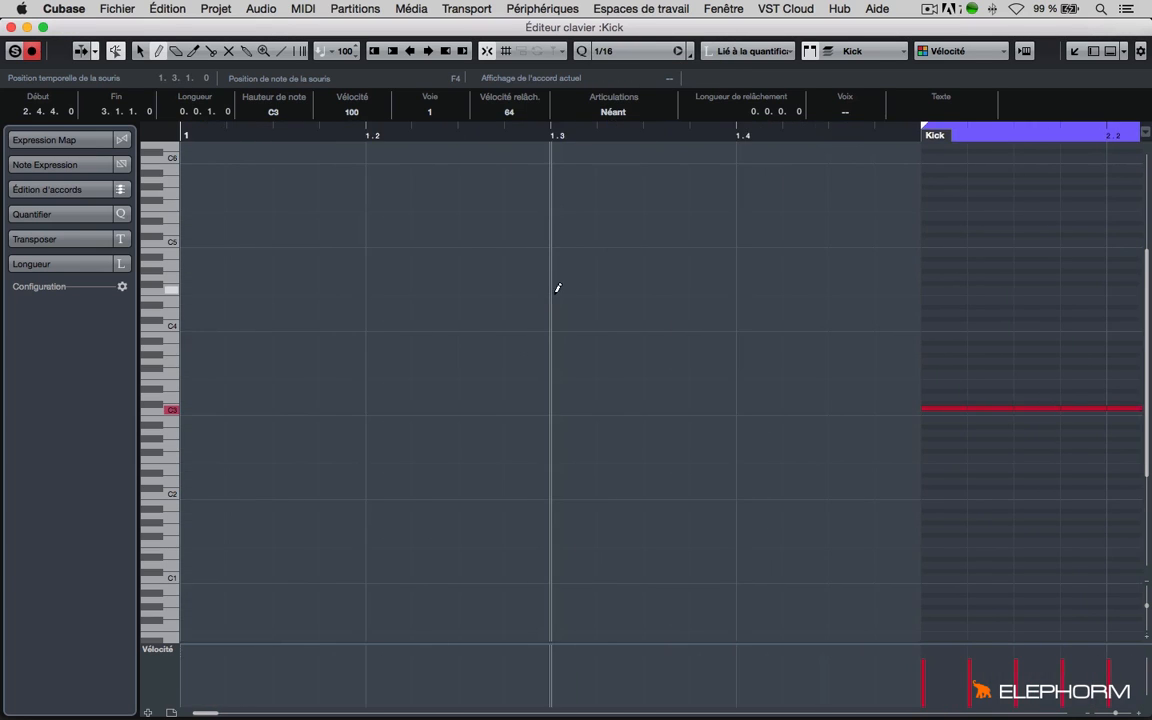
scroll(560, 288, left, 4)
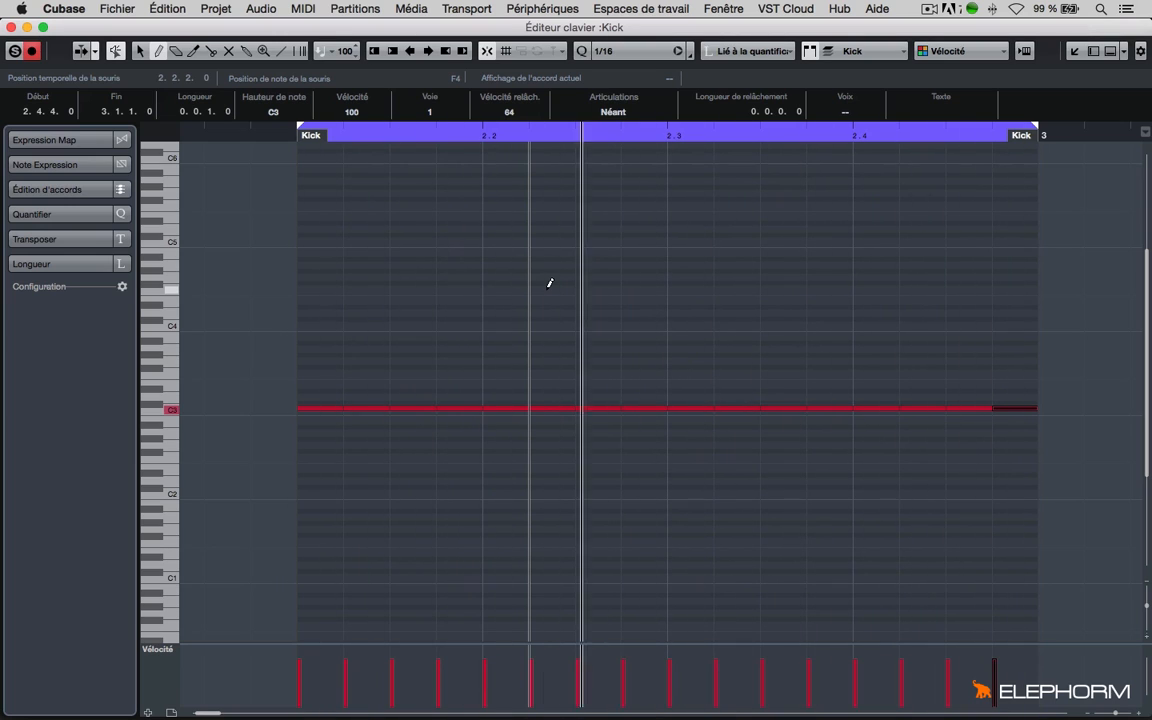
right_click(537, 322)
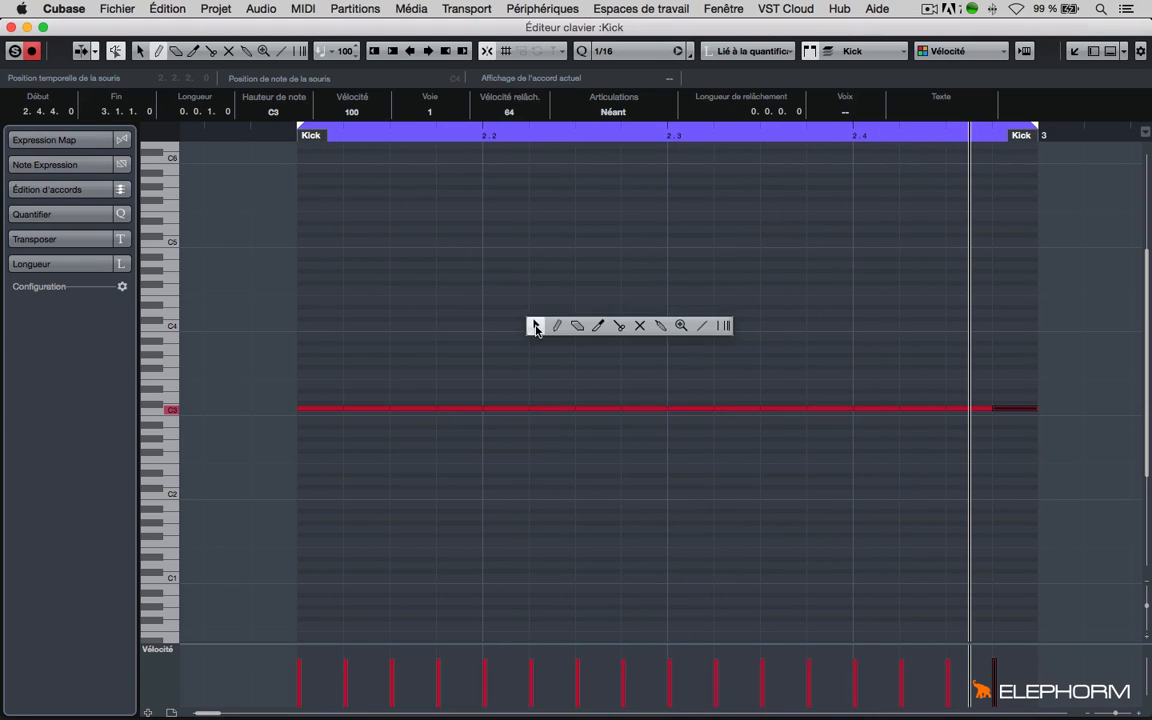
click(535, 324)
drag(1040, 378, 305, 560)
key(Delete)
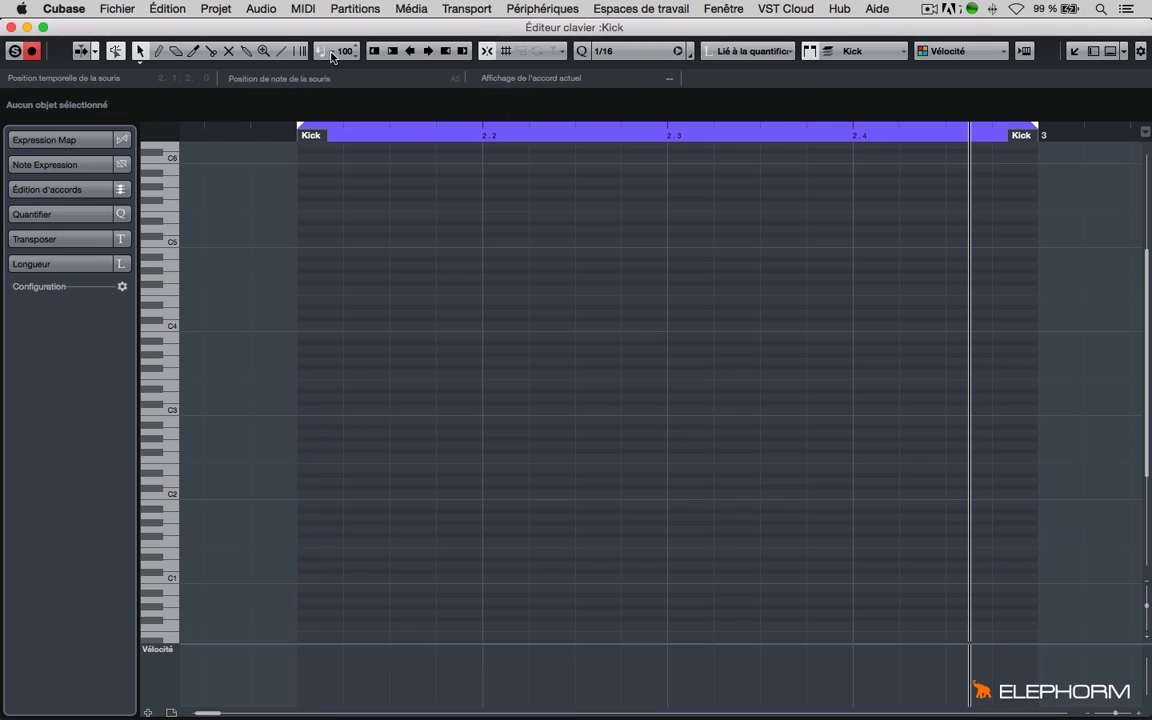
Set the quantize preset to 1/32 and fill the Kick part's bar with 32 consecutive C3 notes using the Pencil tool.
click(622, 51)
click(650, 64)
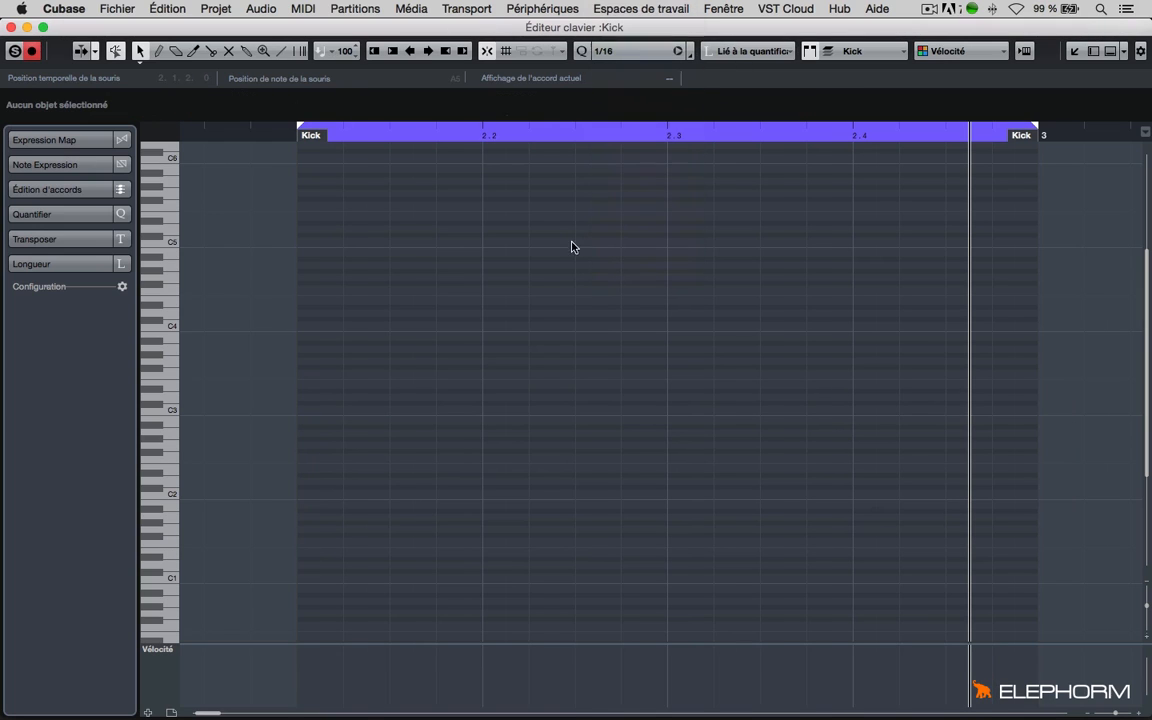
right_click(308, 412)
click(331, 411)
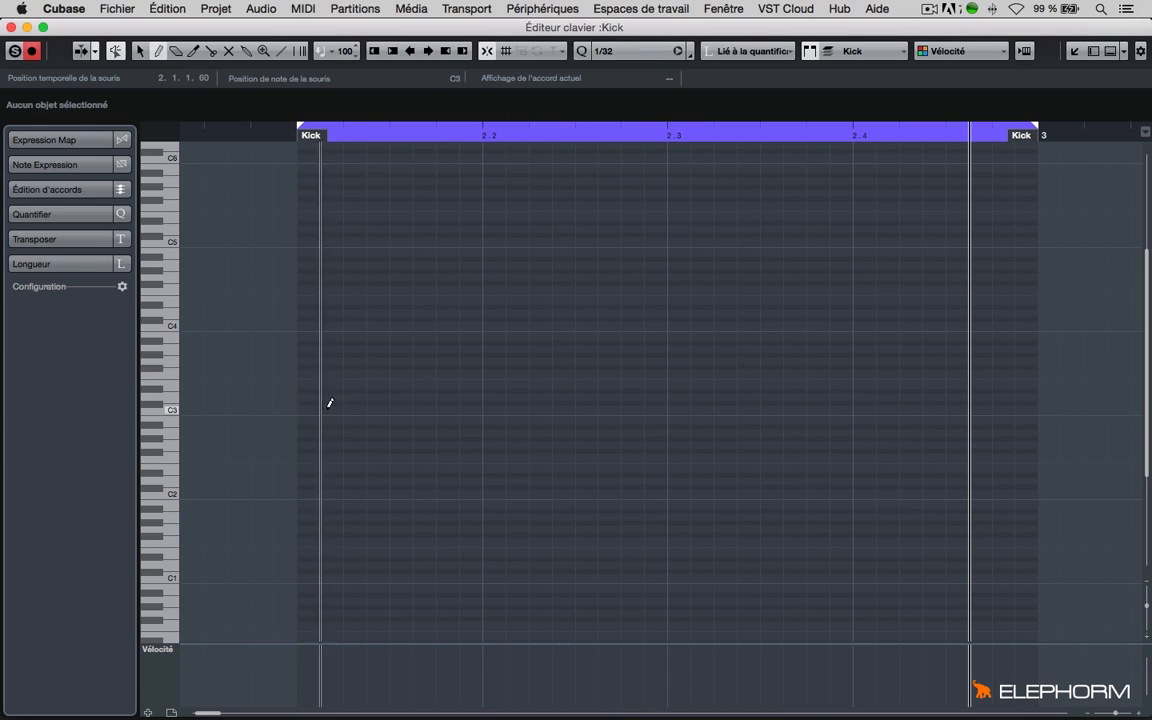
click(316, 408)
click(340, 407)
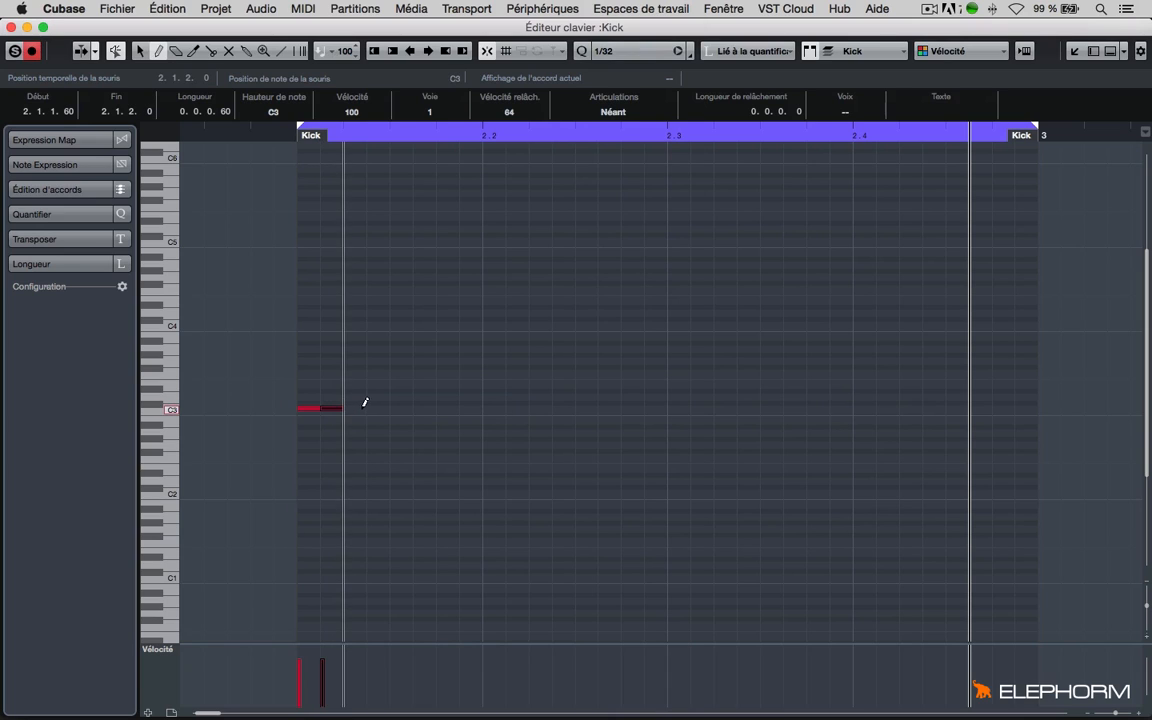
click(361, 407)
click(381, 407)
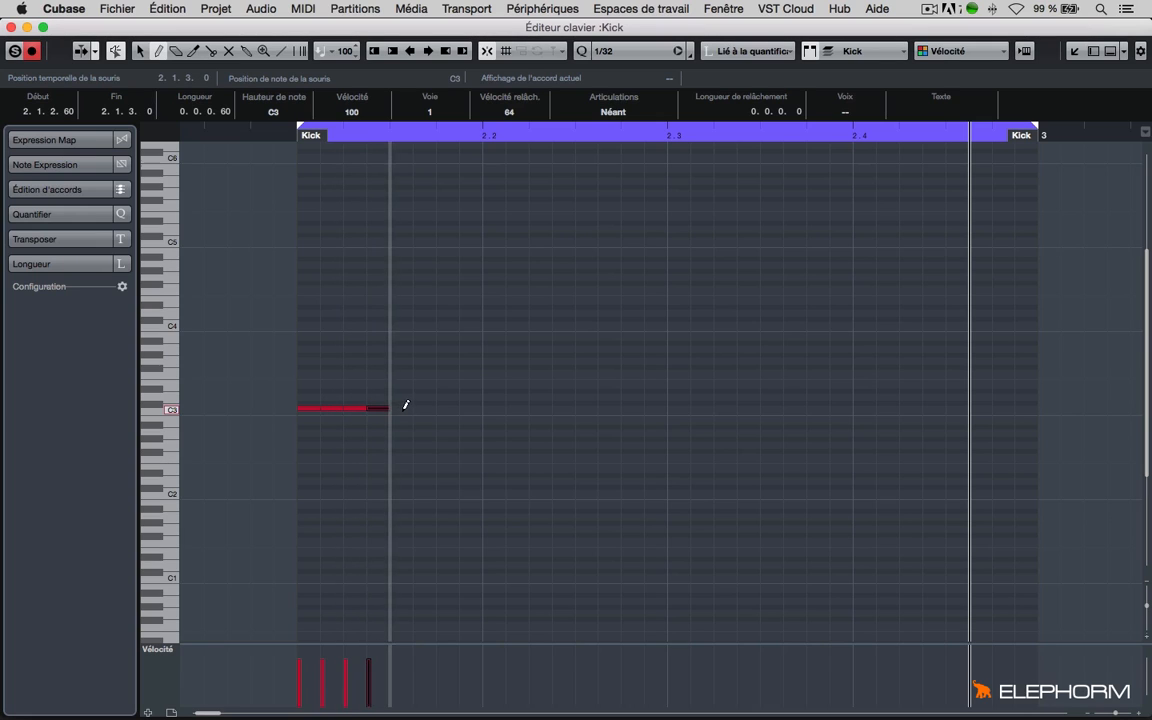
click(404, 407)
click(430, 403)
click(453, 403)
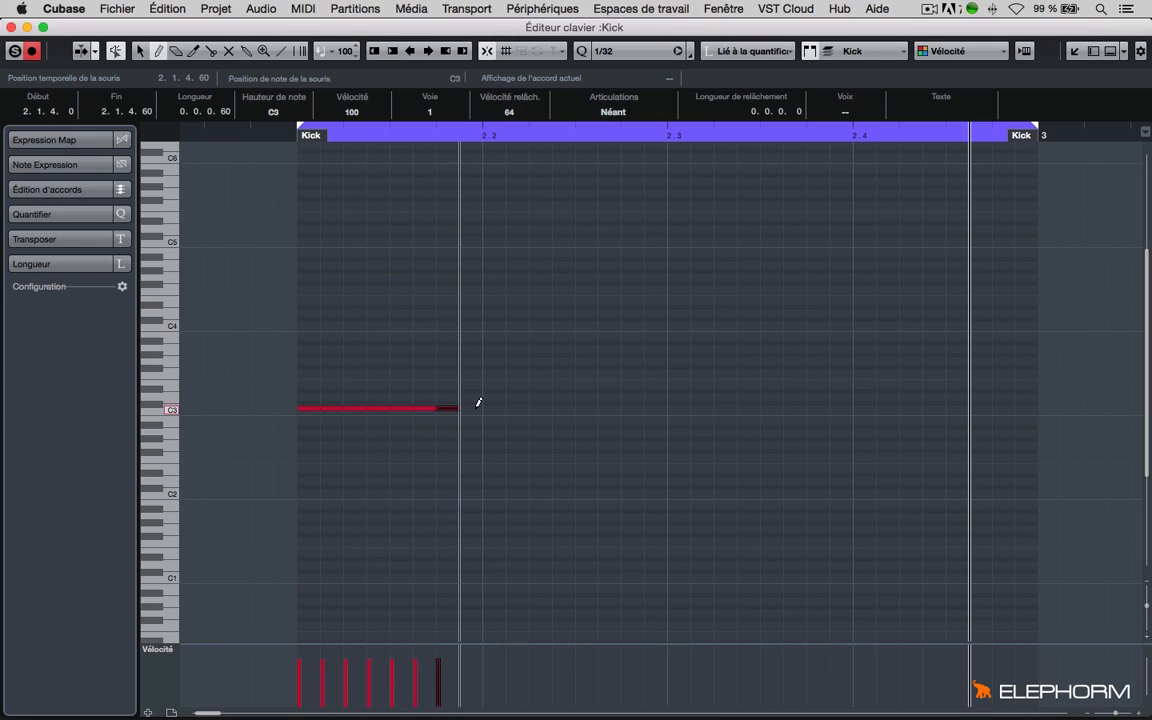
click(476, 403)
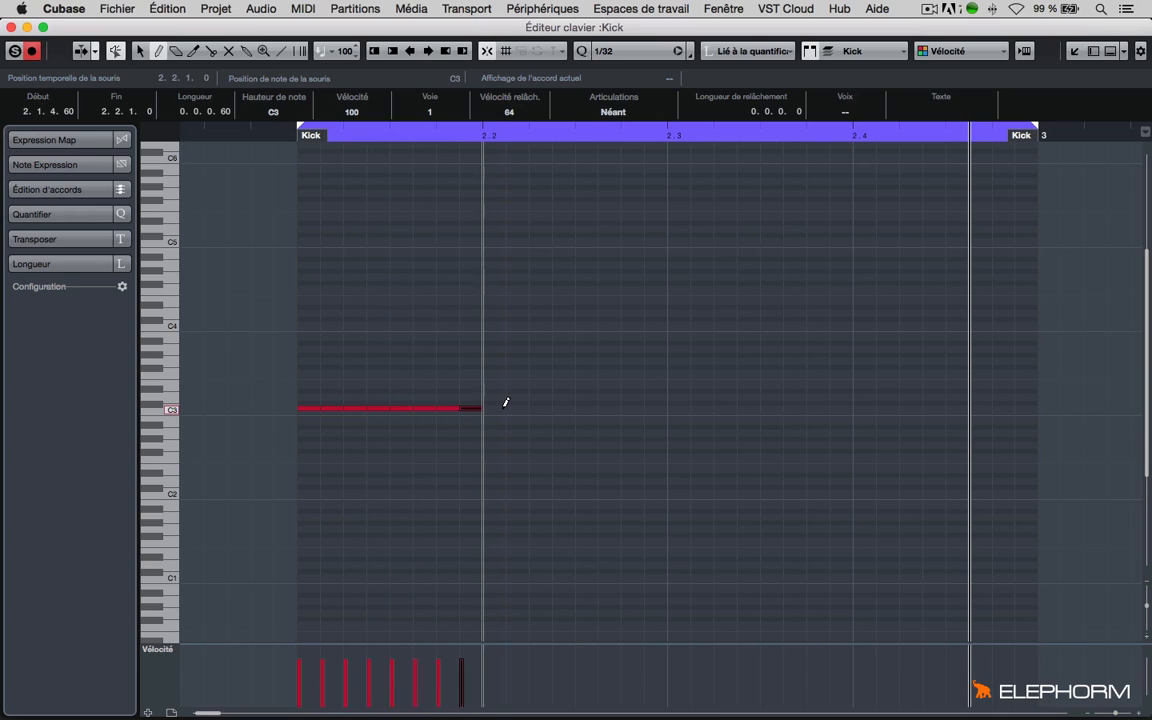
drag(504, 402, 1029, 404)
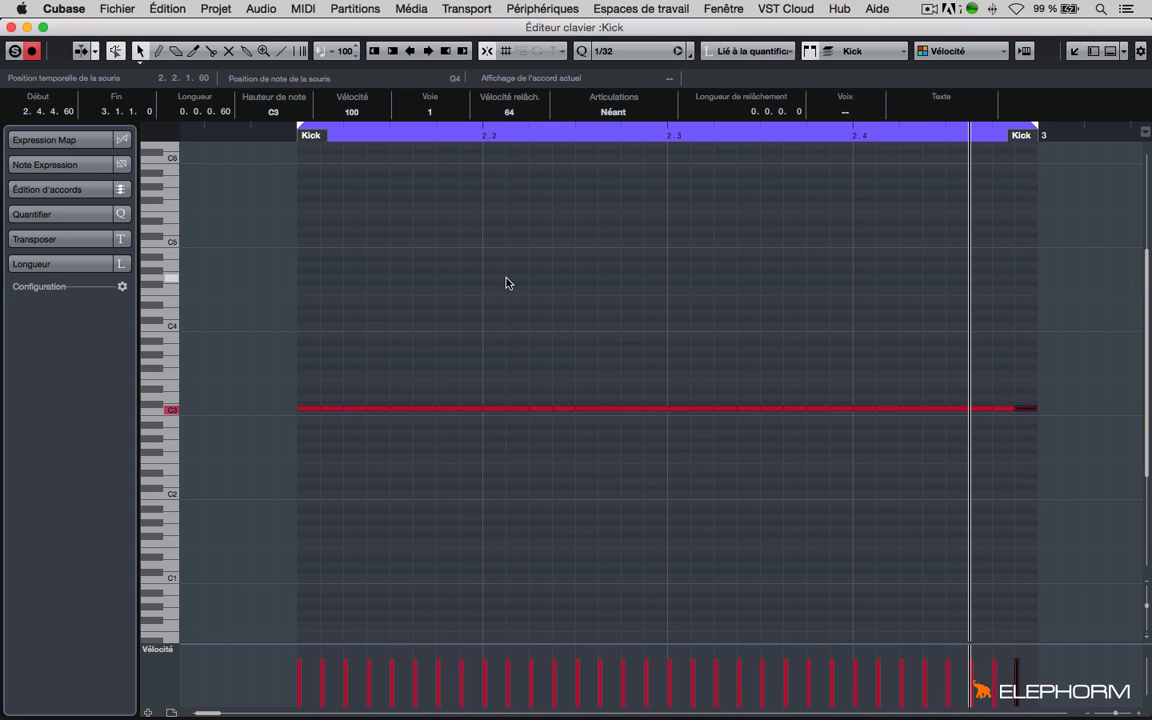
Play back the thirty-second-note kick pattern across the whole bar.
key(space)
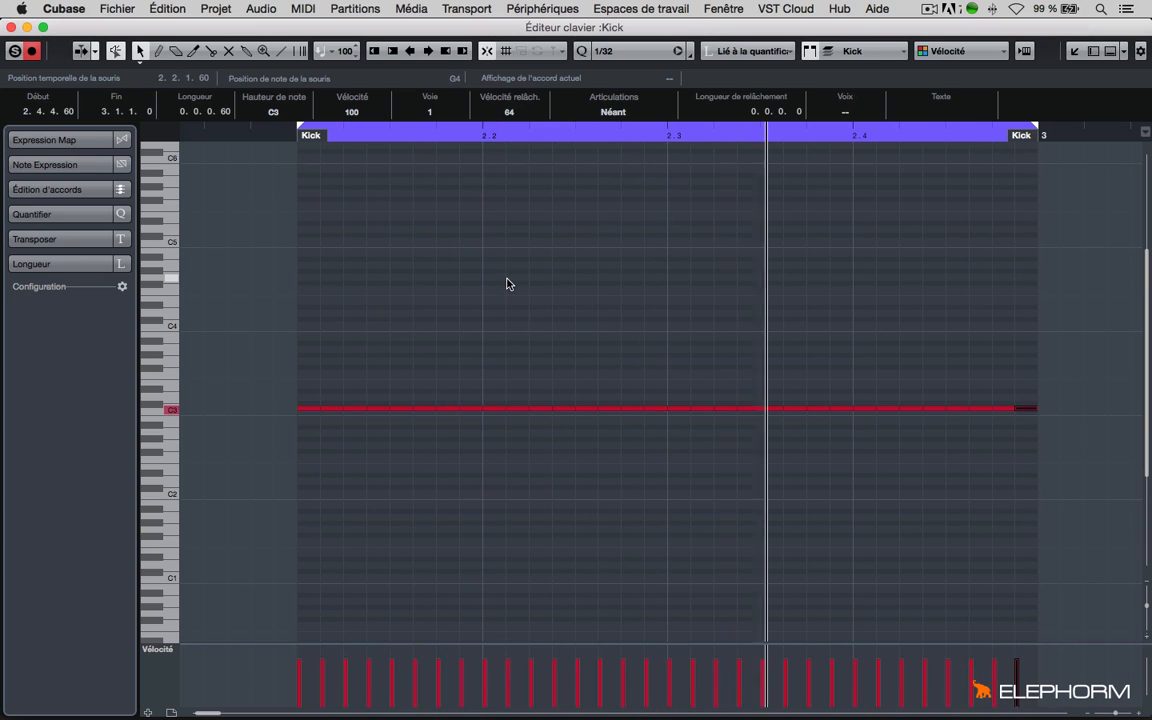
scroll(507, 284, left, 2)
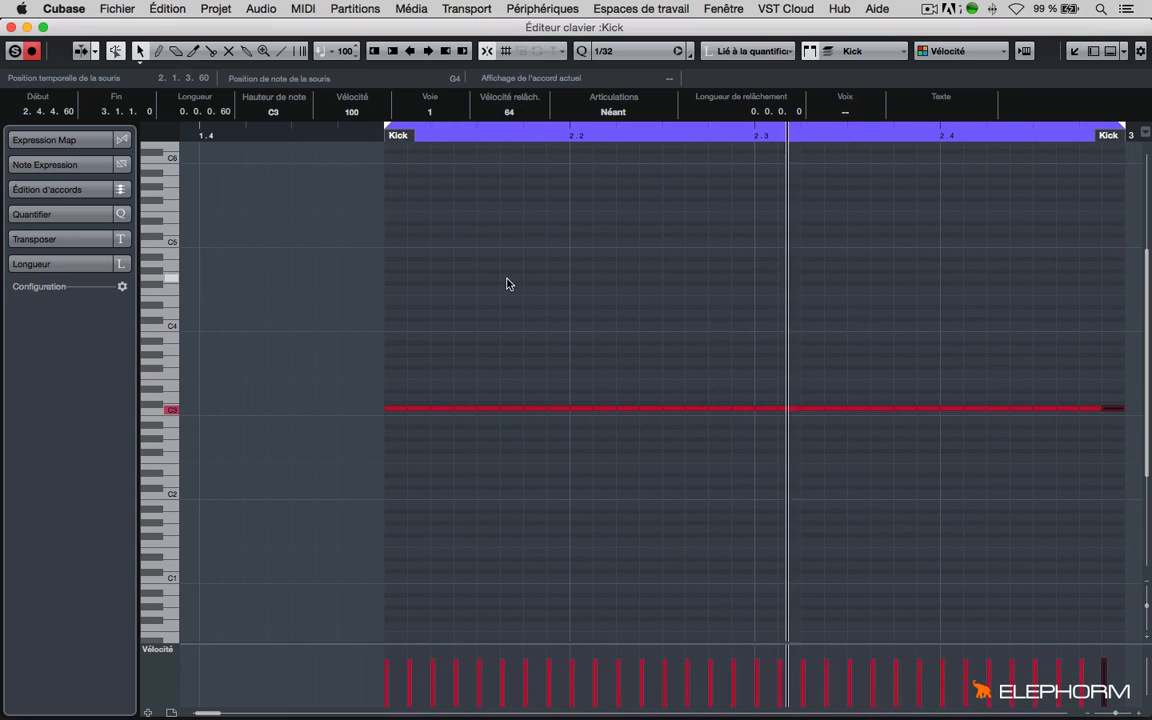
scroll(540, 285, right, 2)
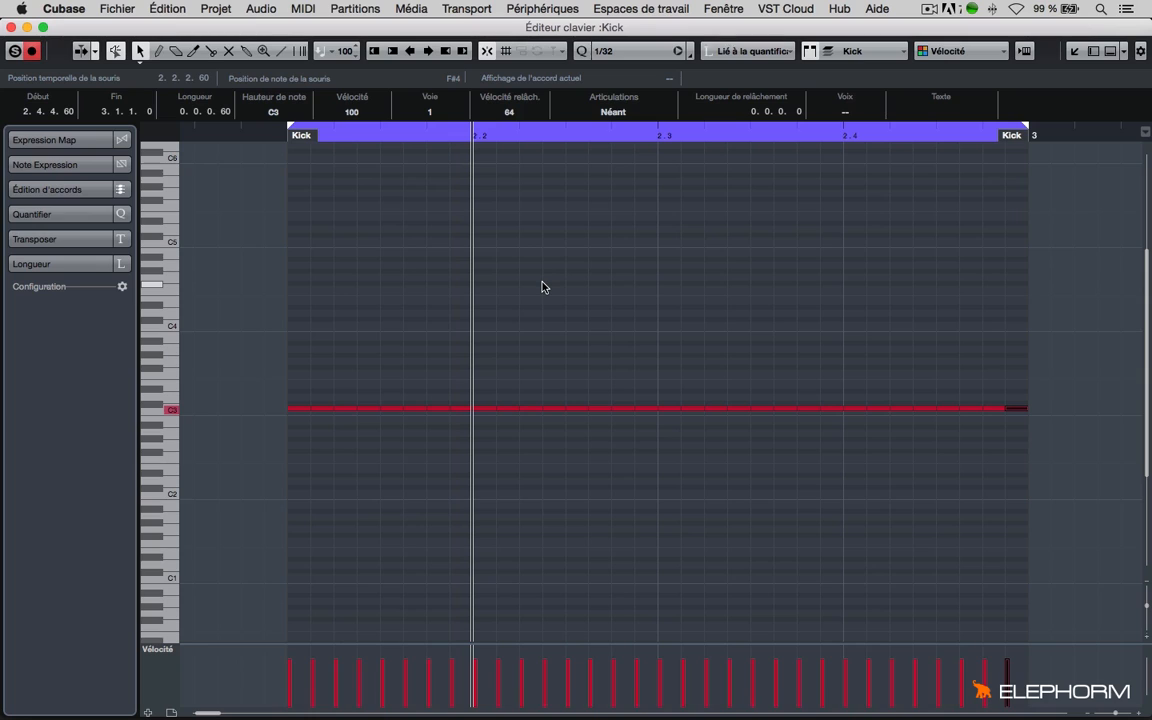
Select and delete every thirty-second C3 note in the Kick part except the first one.
click(622, 51)
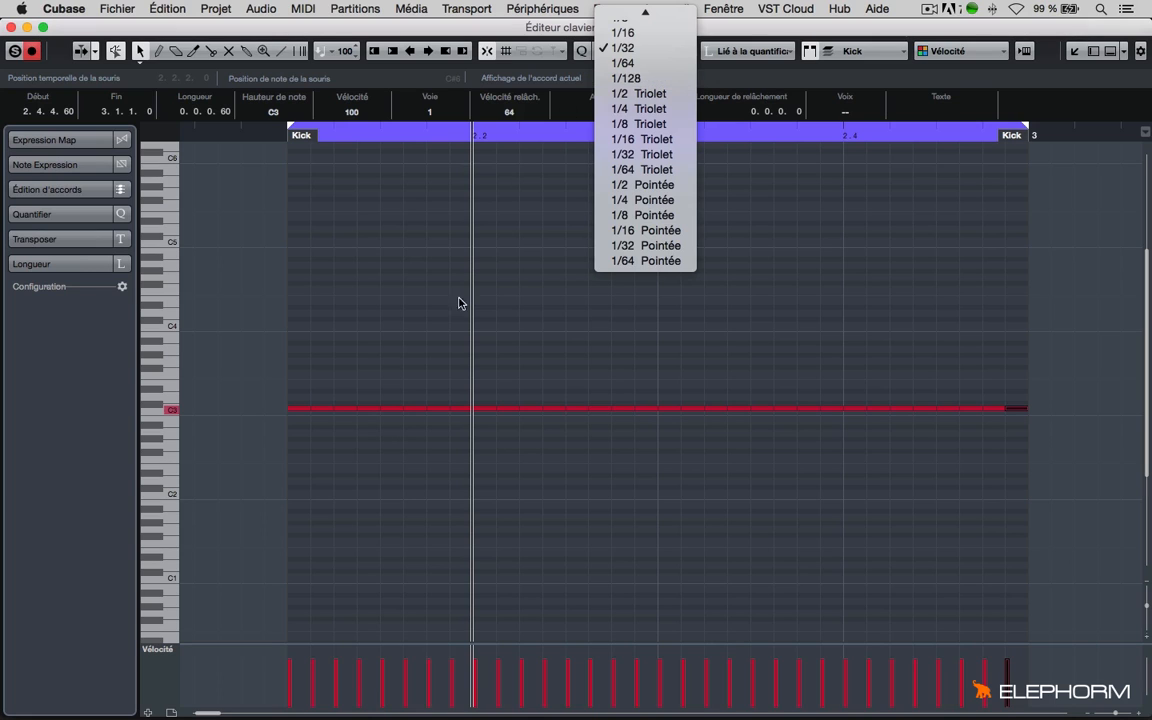
click(424, 324)
drag(1075, 358, 322, 501)
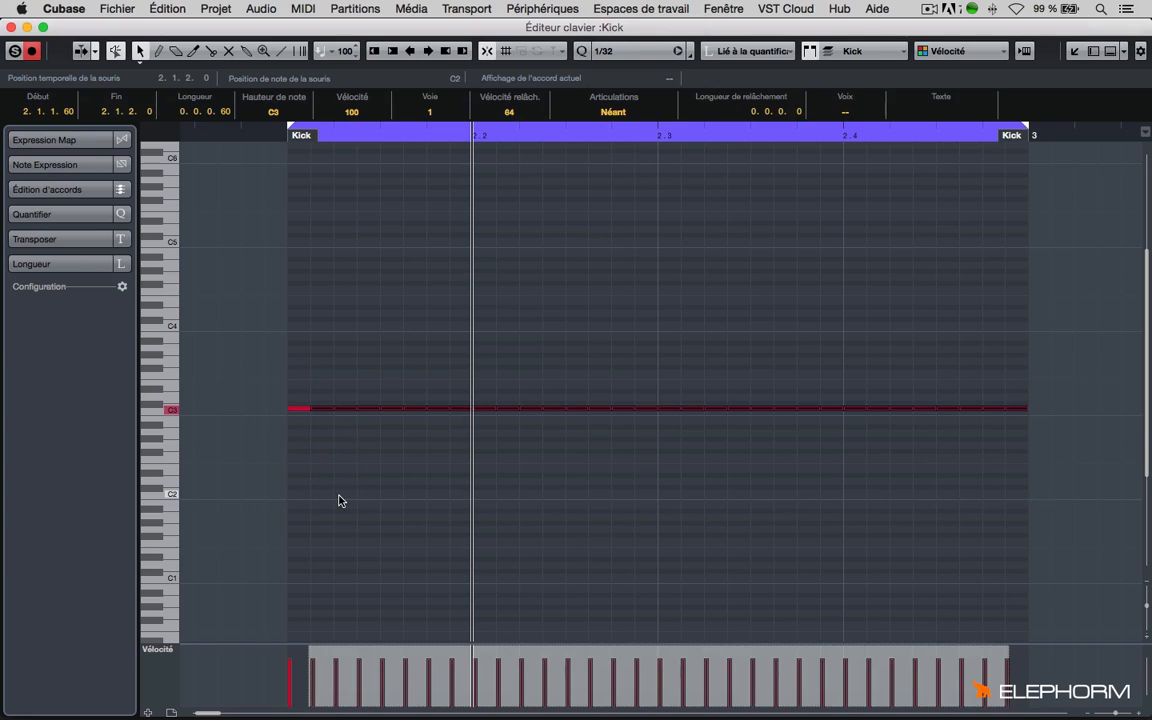
key(Delete)
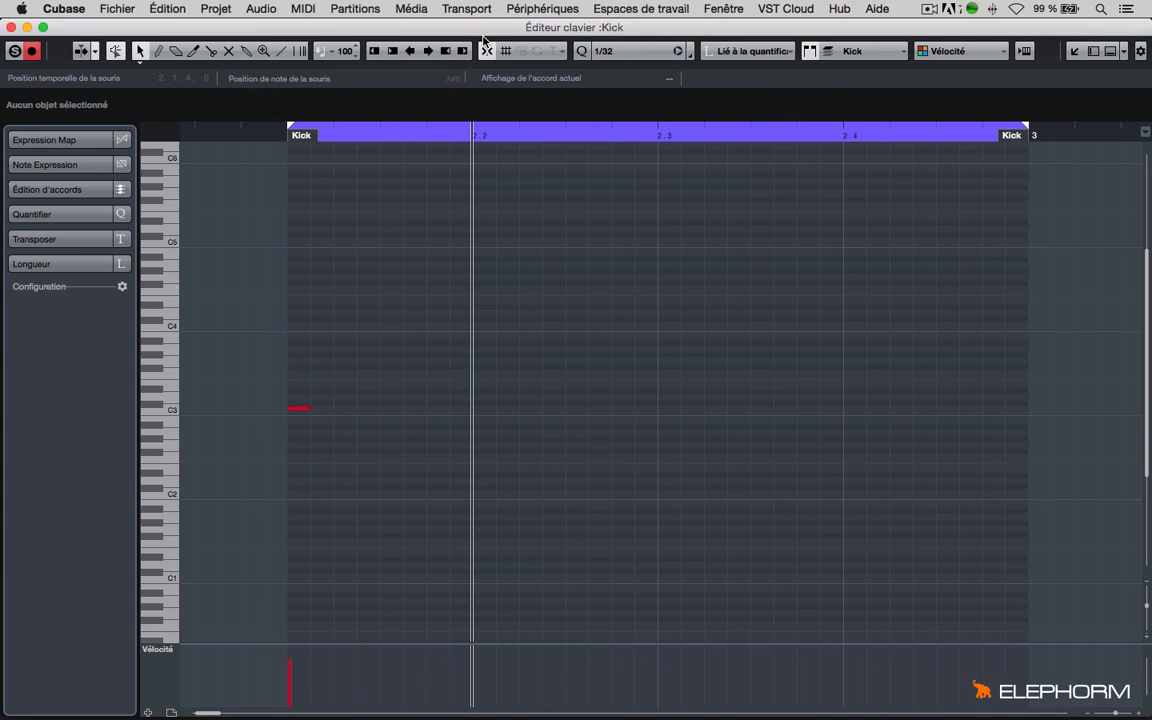
Lengthen the remaining C3 note to a full beat with the quantize preset at 1/4, and duplicate it onto beat 2.2.
click(605, 51)
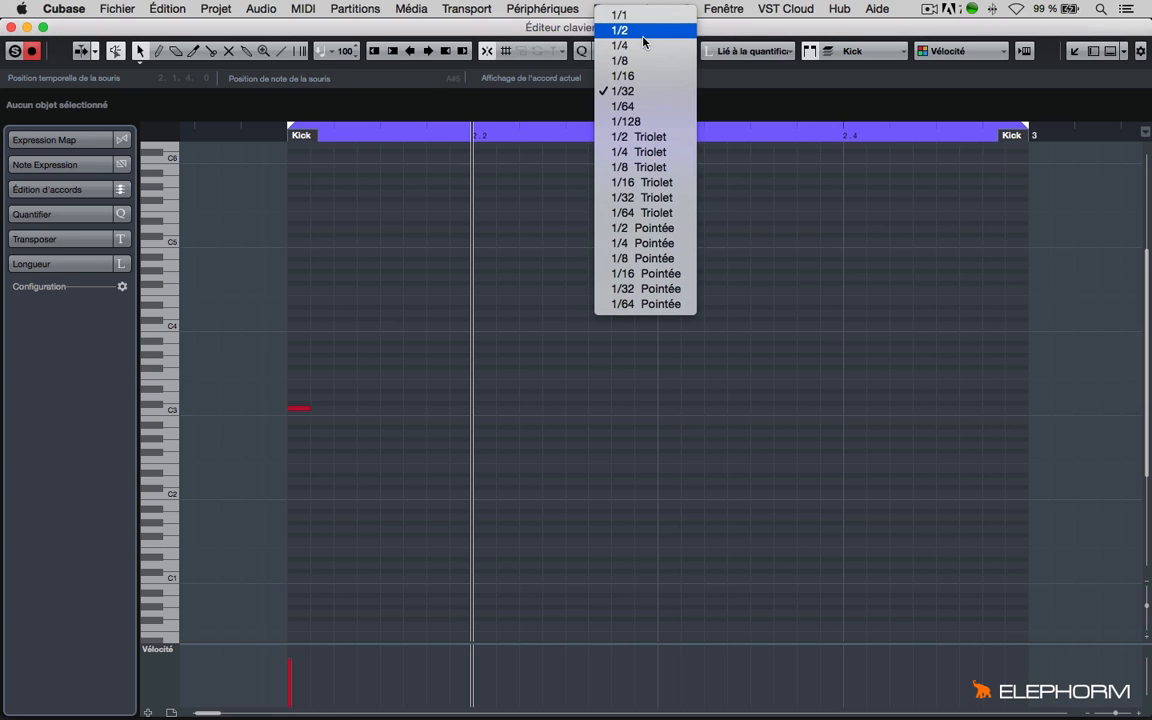
click(645, 47)
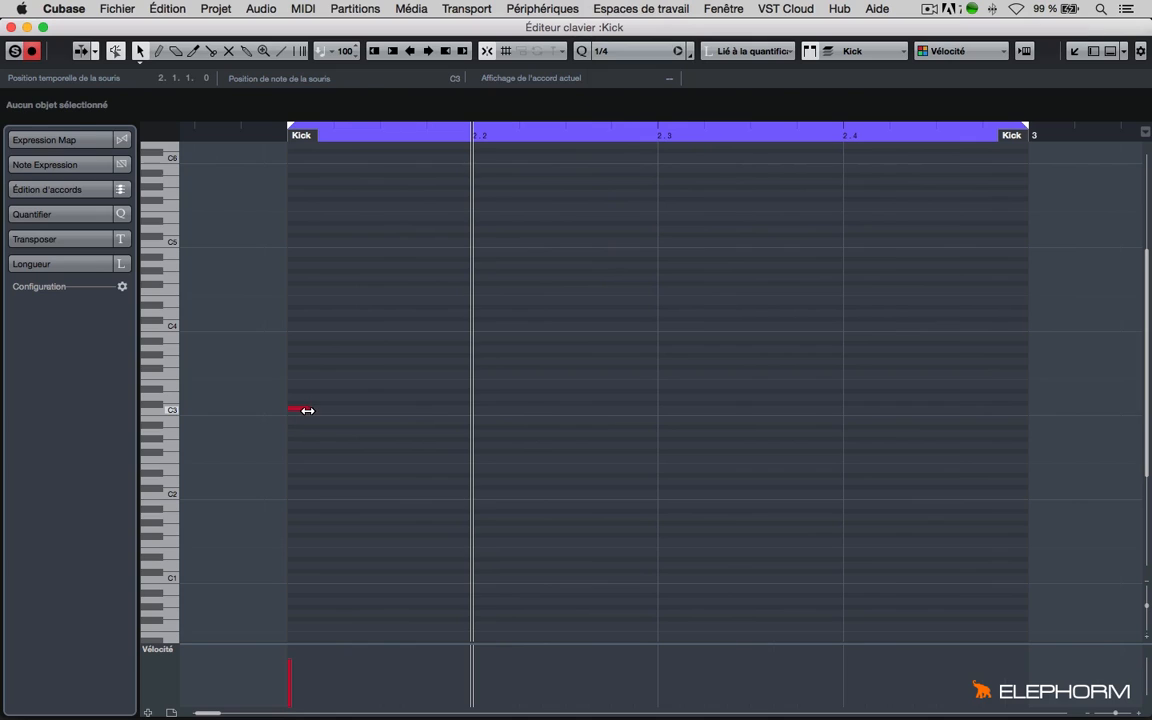
drag(307, 410, 470, 410)
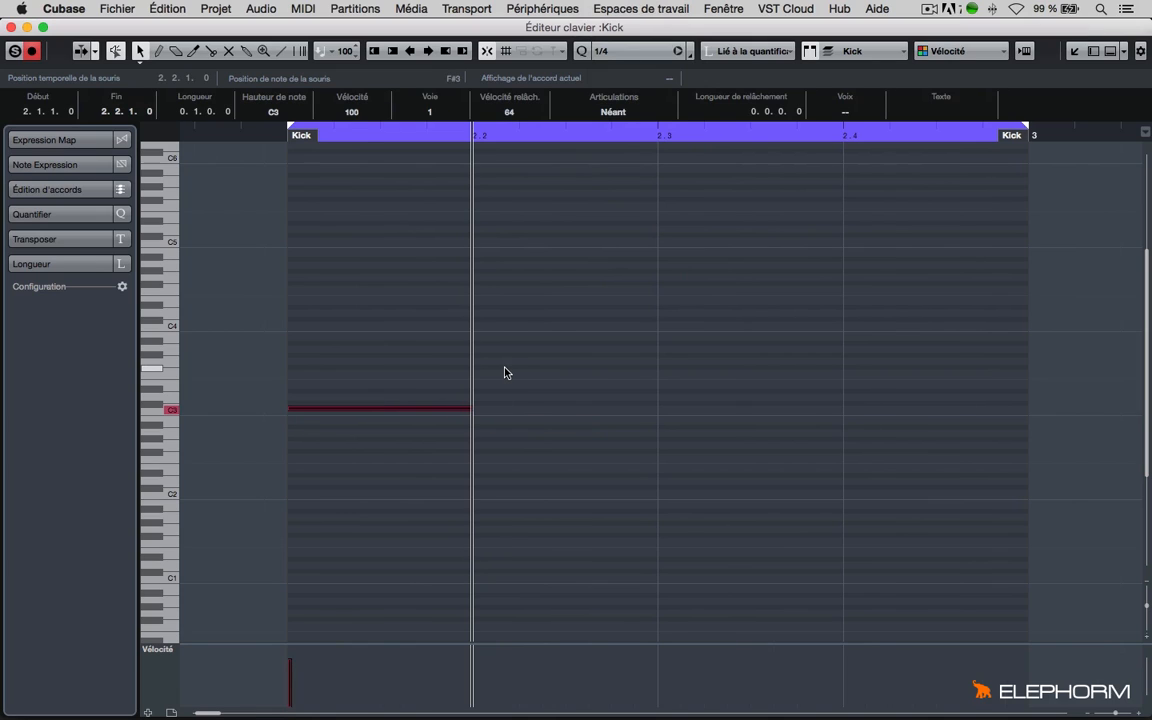
key(super+d)
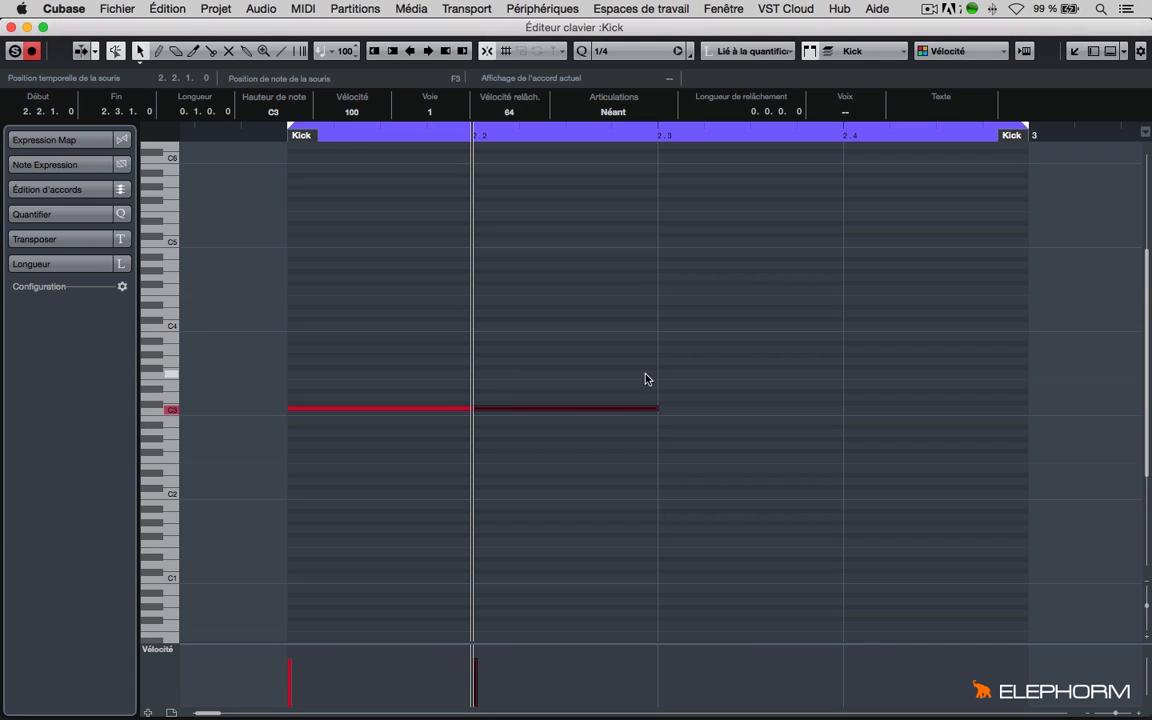
Set the quantize preset to 1/8 and draw two consecutive eighth-length C3 notes on beat 2.3 with the Pencil tool.
click(646, 56)
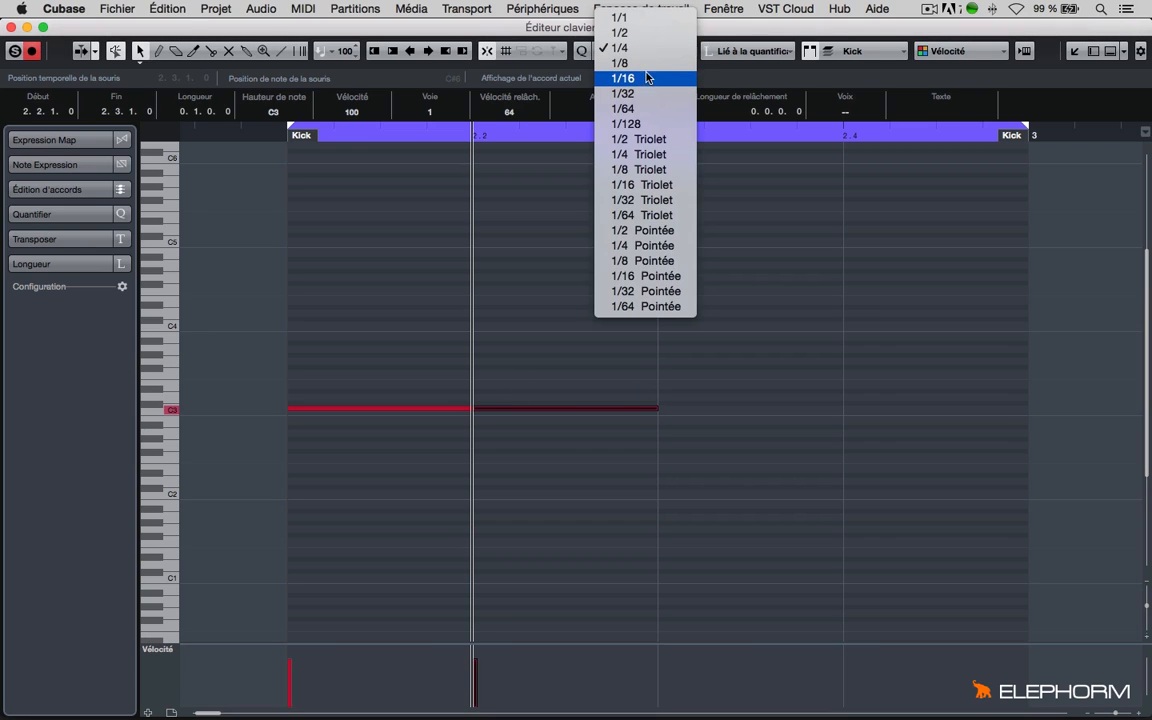
click(622, 63)
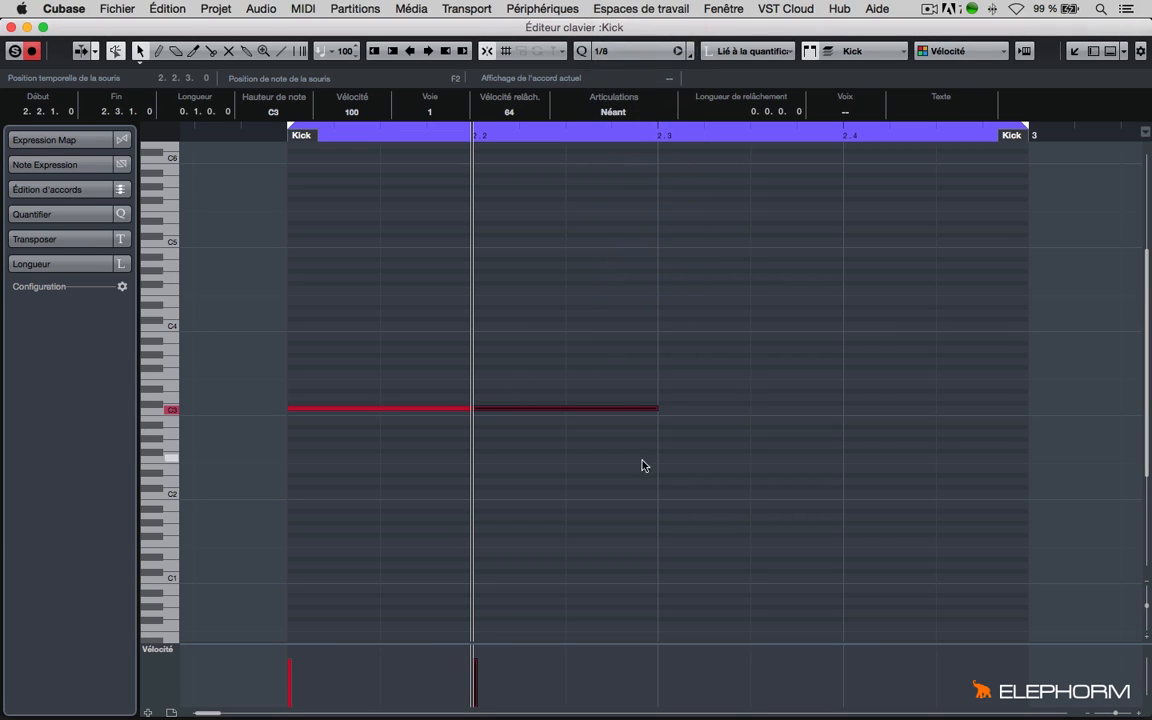
right_click(686, 411)
click(706, 410)
click(700, 408)
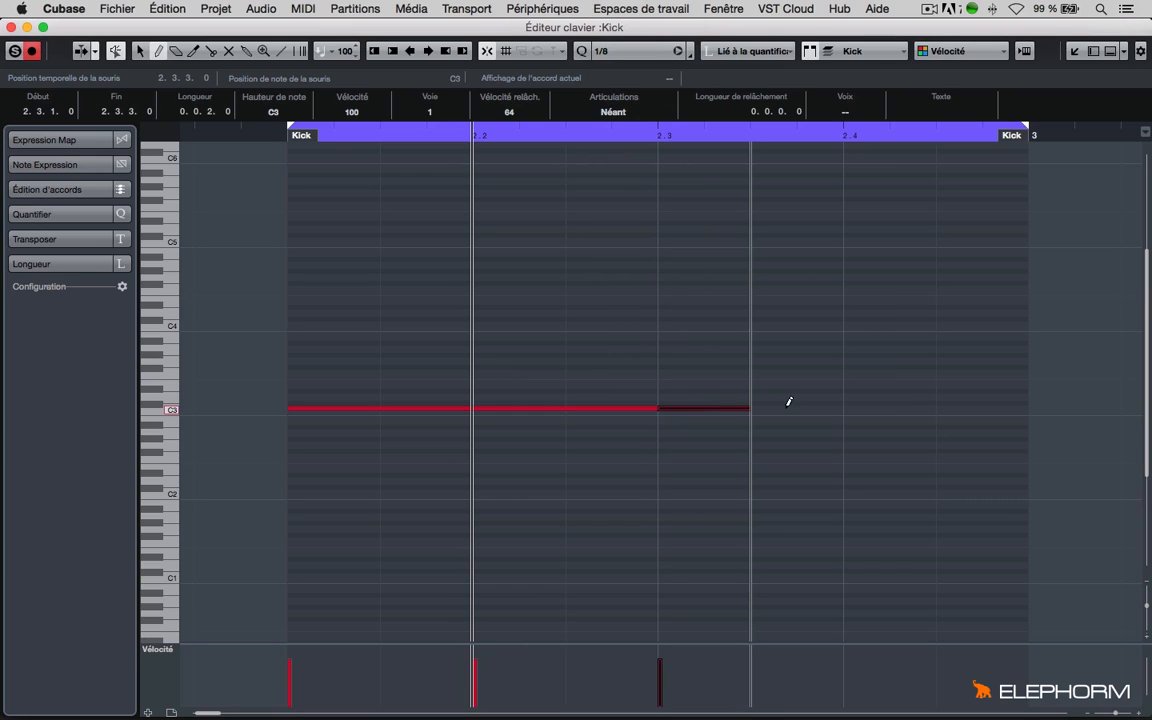
click(787, 408)
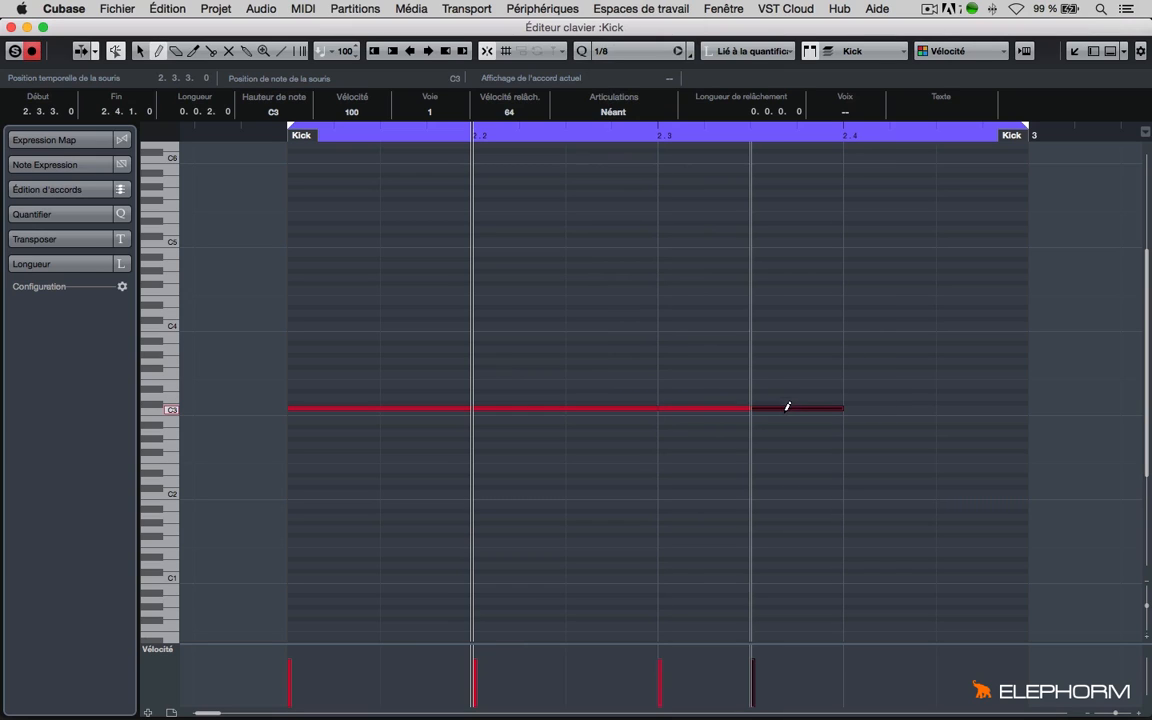
Set the quantize preset to 1/16 and draw four consecutive sixteenth-length C3 notes filling beat 2.4.
click(630, 52)
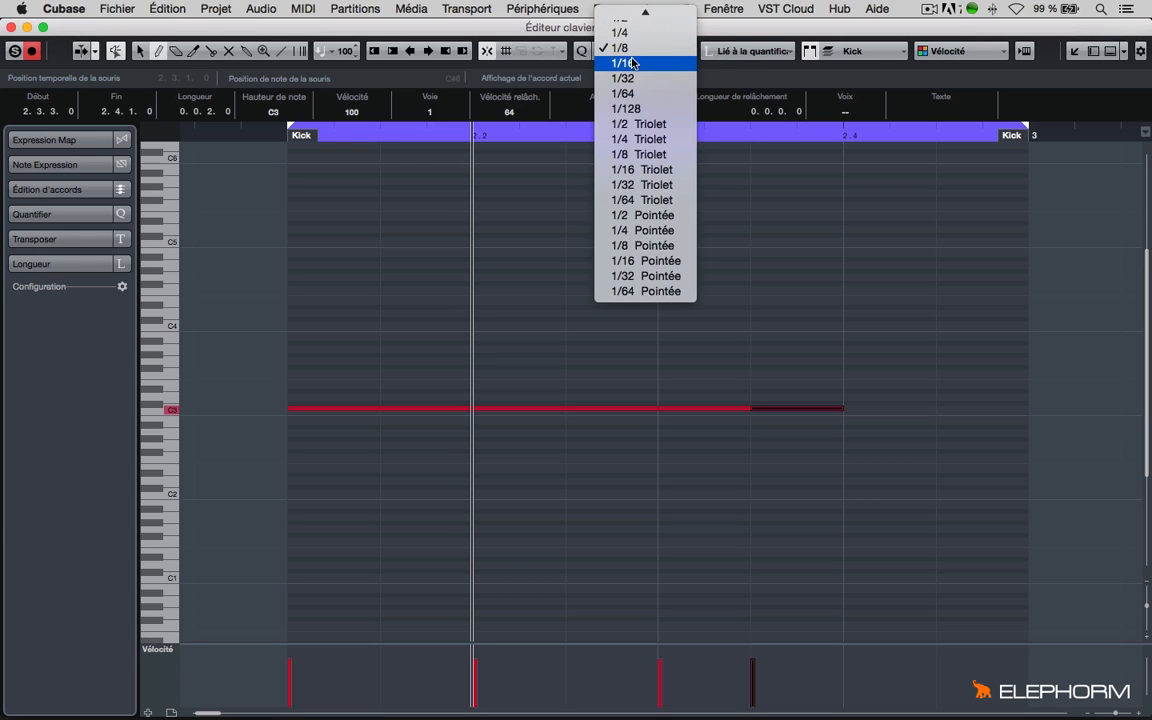
click(622, 63)
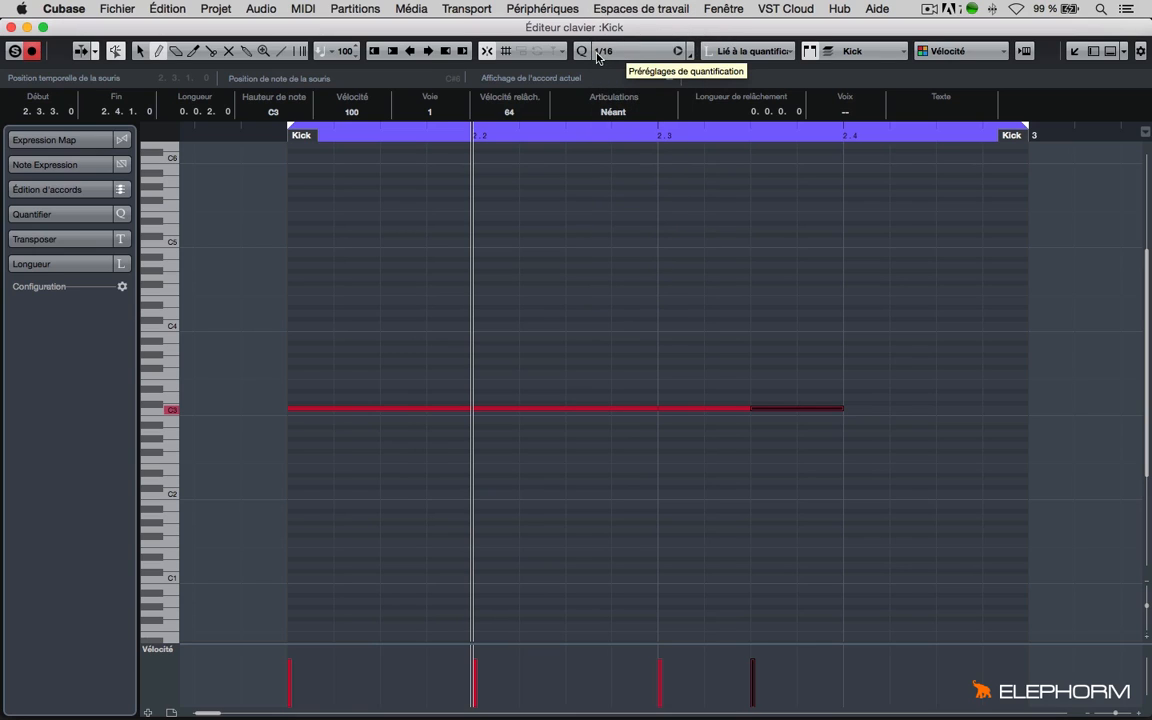
click(875, 408)
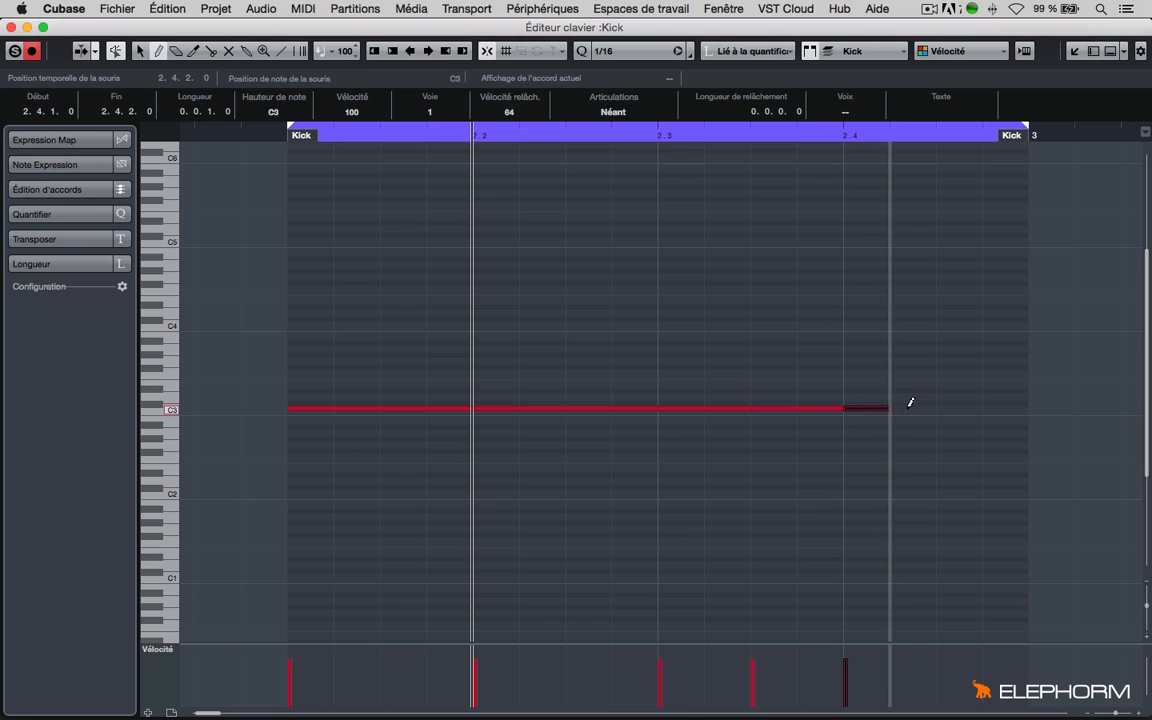
click(910, 406)
click(962, 406)
click(1017, 406)
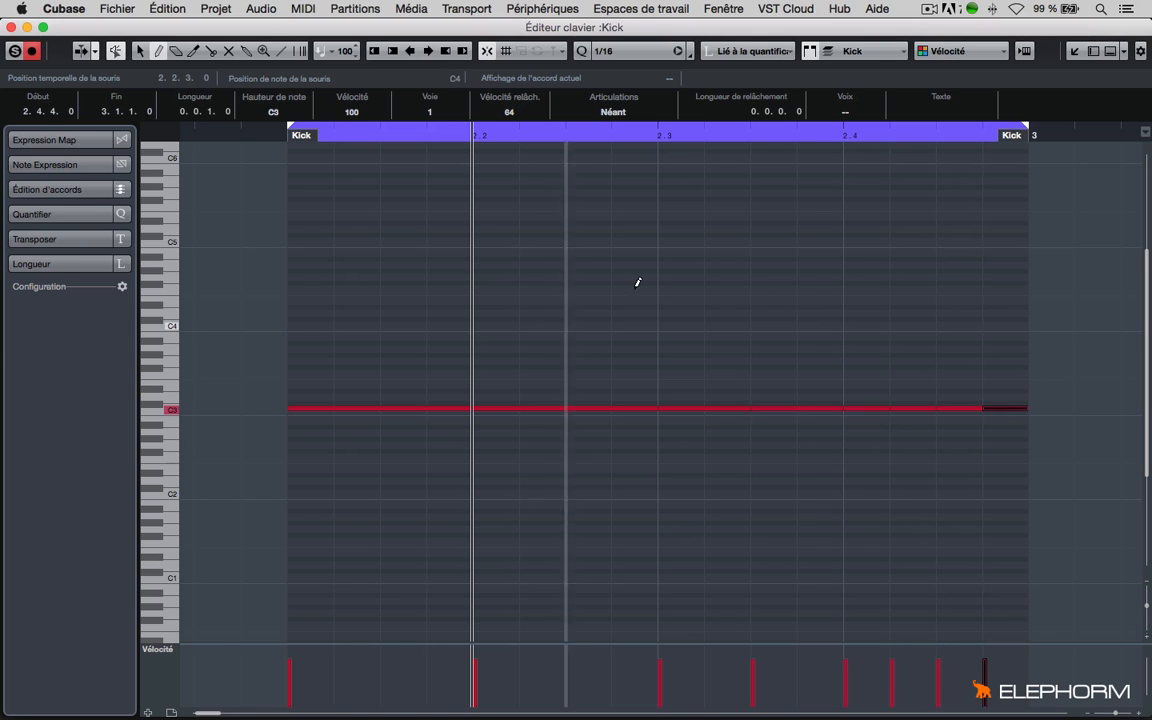
Select all the C3 notes and play back the mixed-length kick pattern from just before bar 2.
key(1)
mouse_move(1113, 352)
mouse_down()
mouse_move(174, 607)
mouse_move(180, 586)
mouse_move(257, 535)
mouse_up()
scroll(257, 535, right, 5)
scroll(257, 535, left, 5)
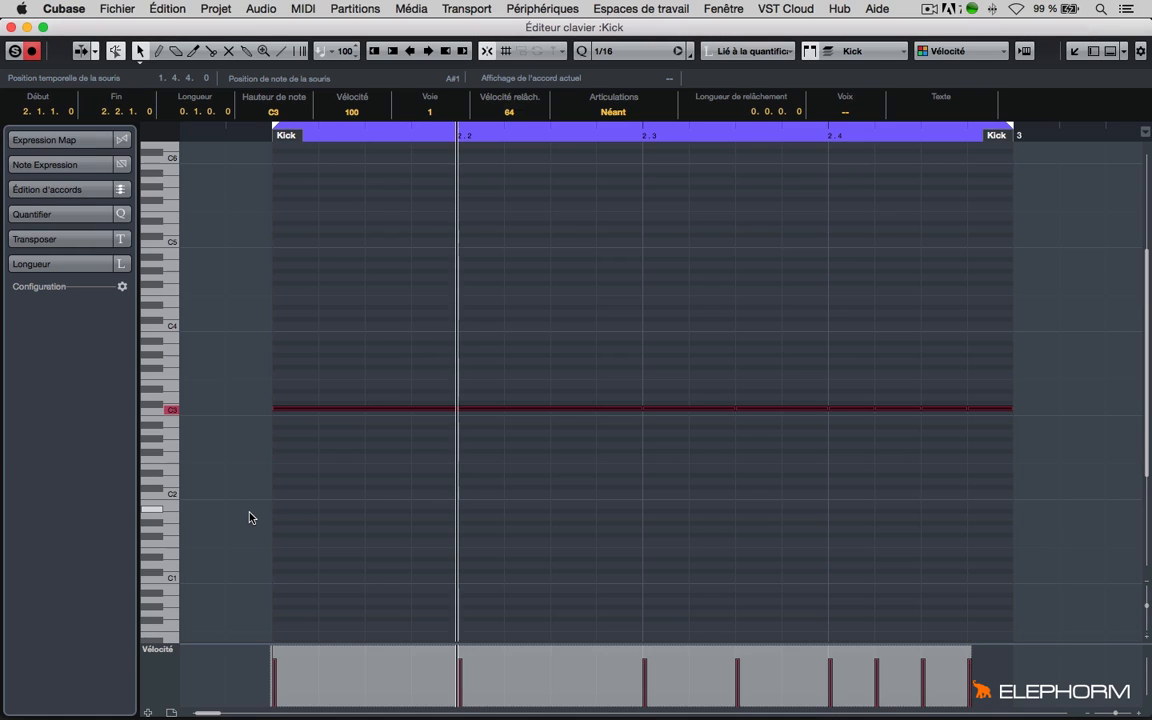
scroll(252, 517, left, 2)
click(335, 132)
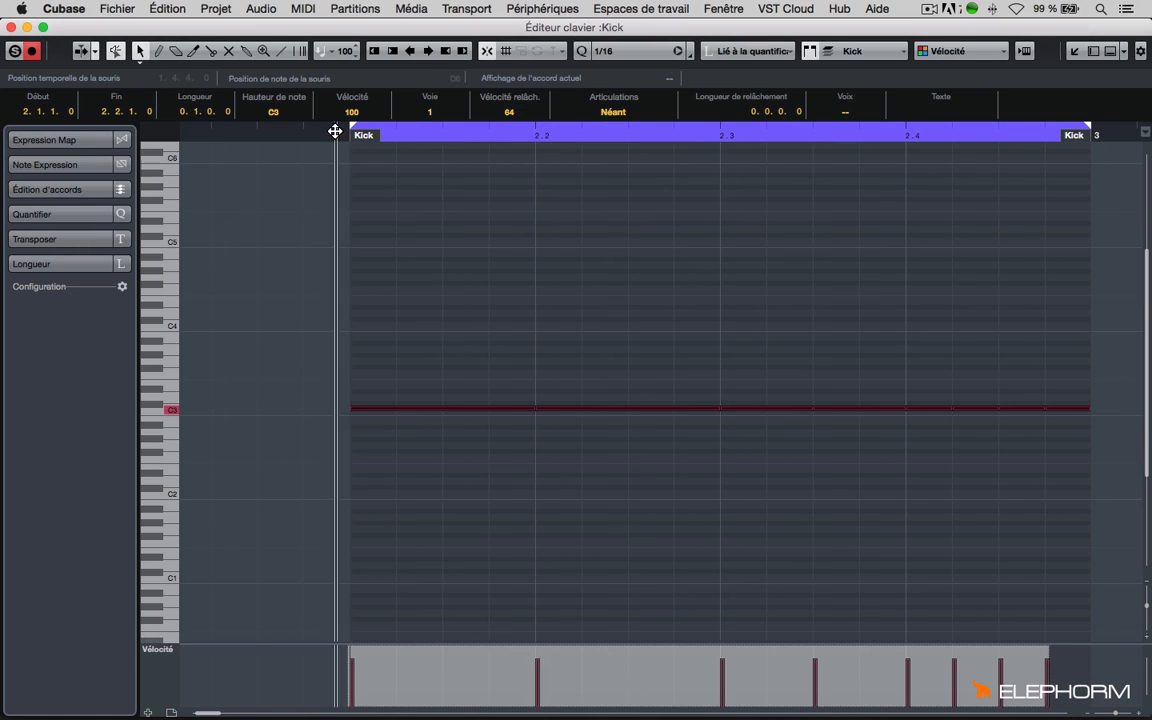
key(space)
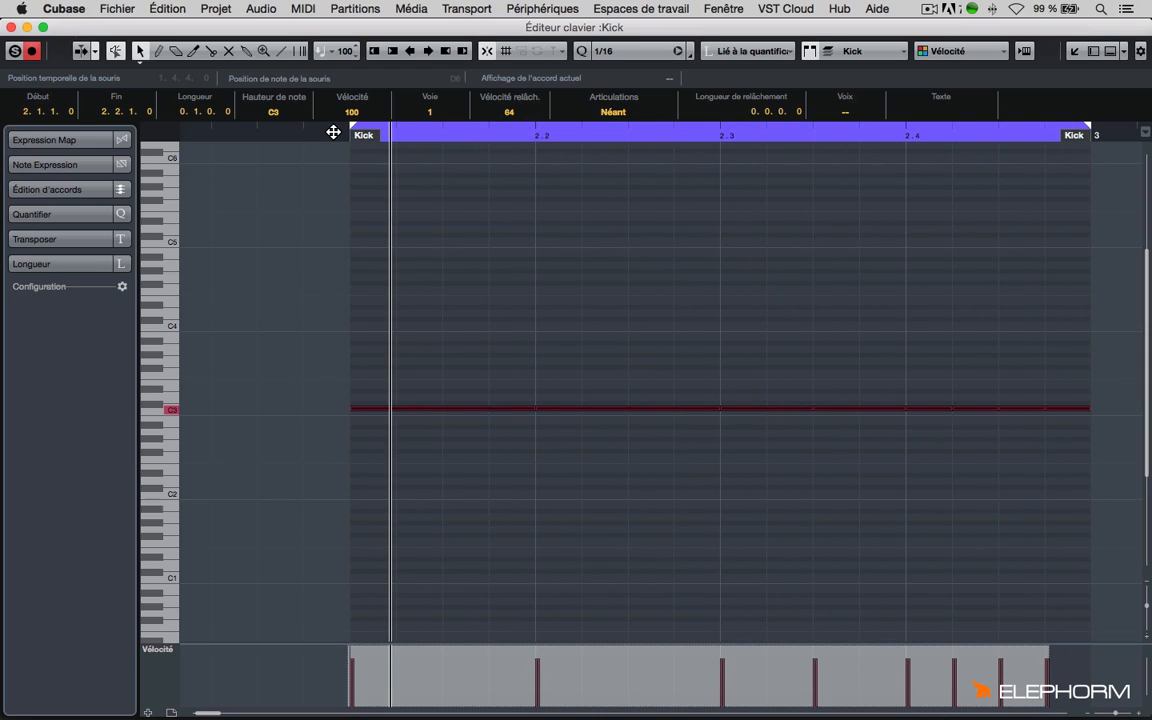
Select and delete every C3 note from beat 2.2 to the end of the Kick part, keeping only the first one.
scroll(729, 367, right, 5)
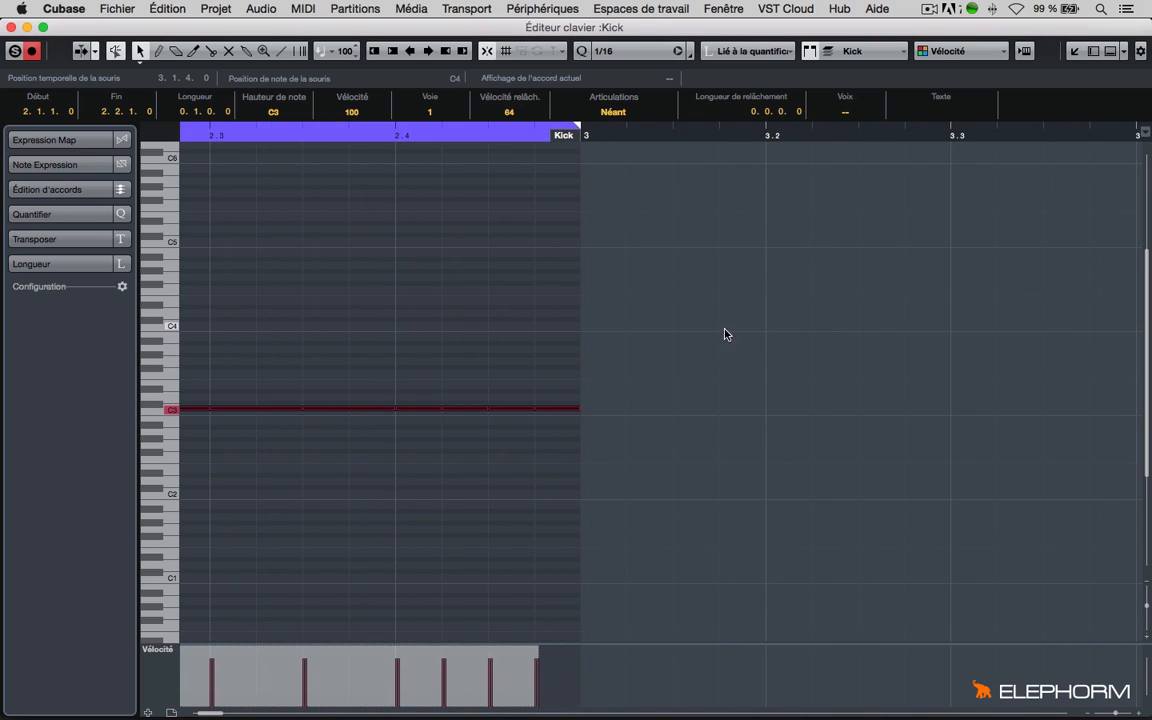
scroll(857, 371, left, 7)
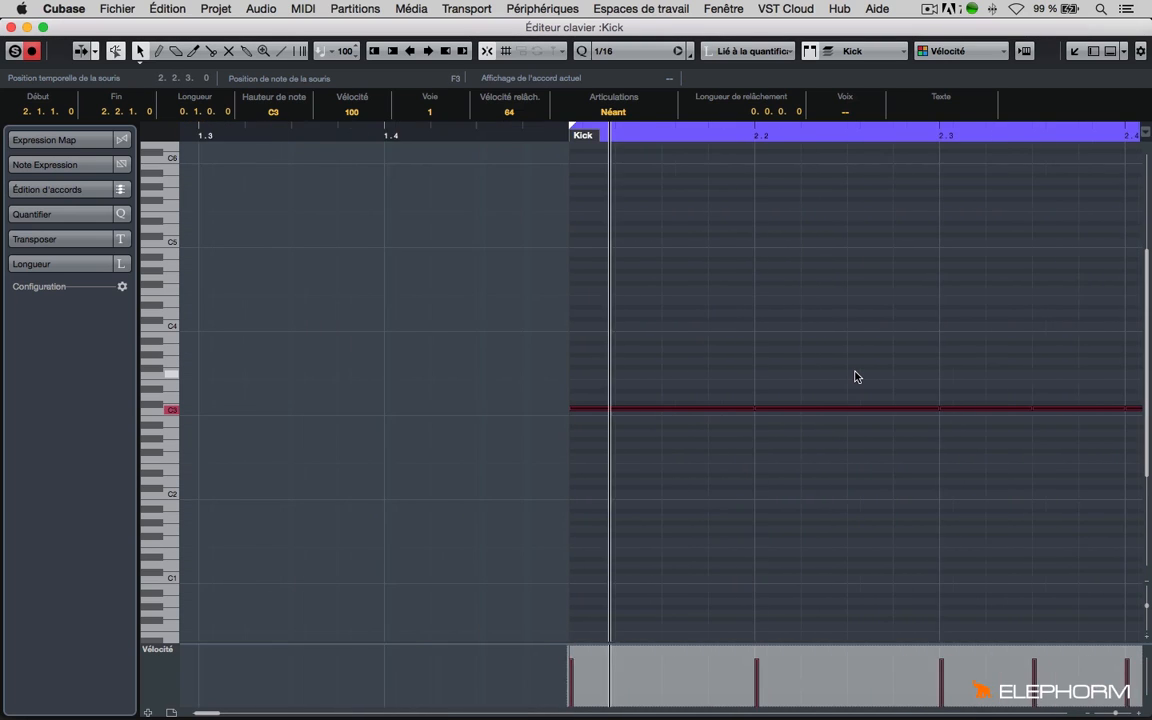
scroll(855, 371, right, 3)
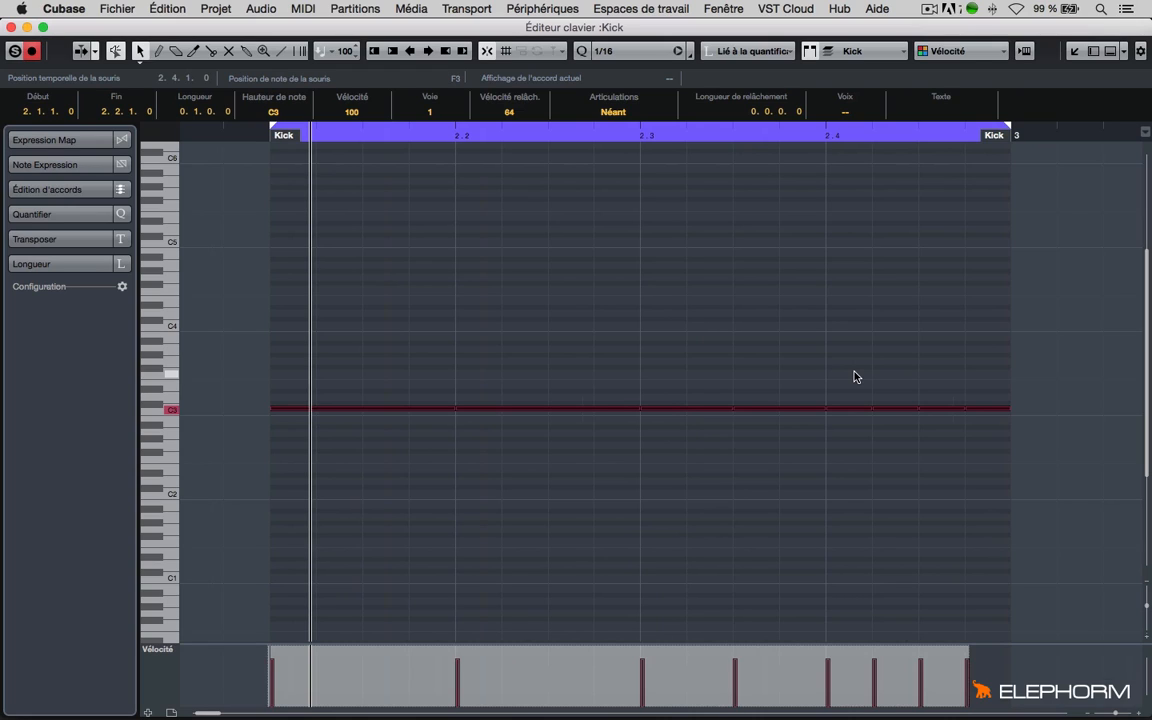
drag(1001, 362, 499, 491)
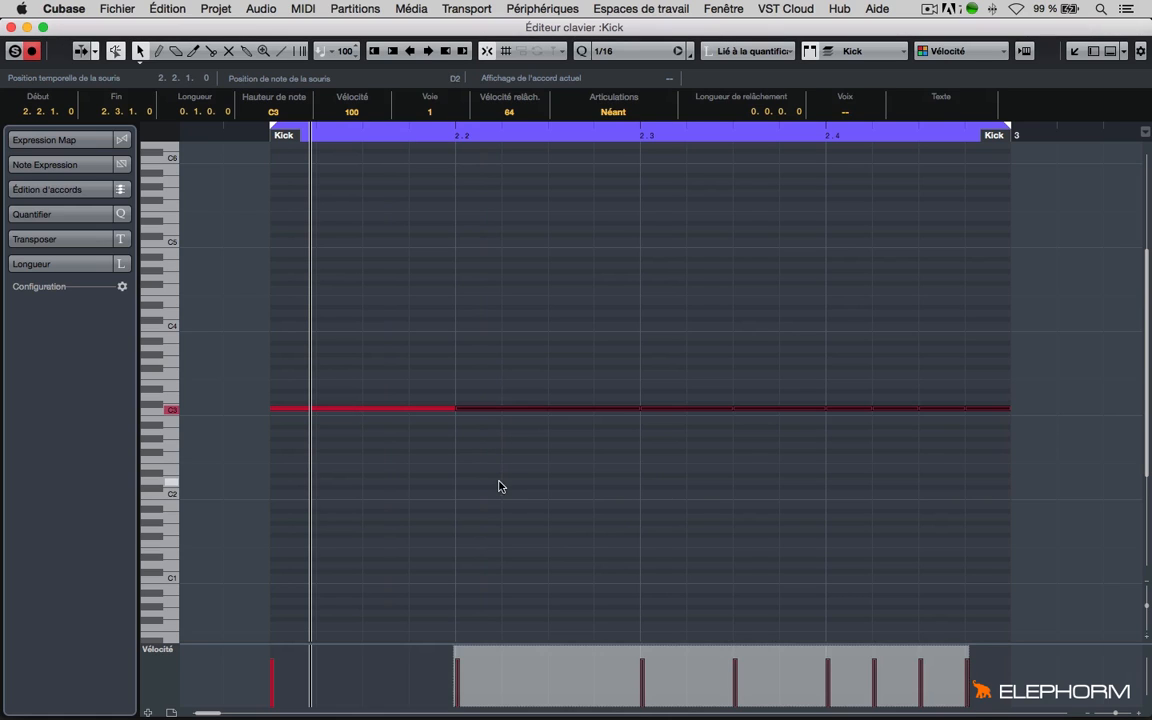
key(Delete)
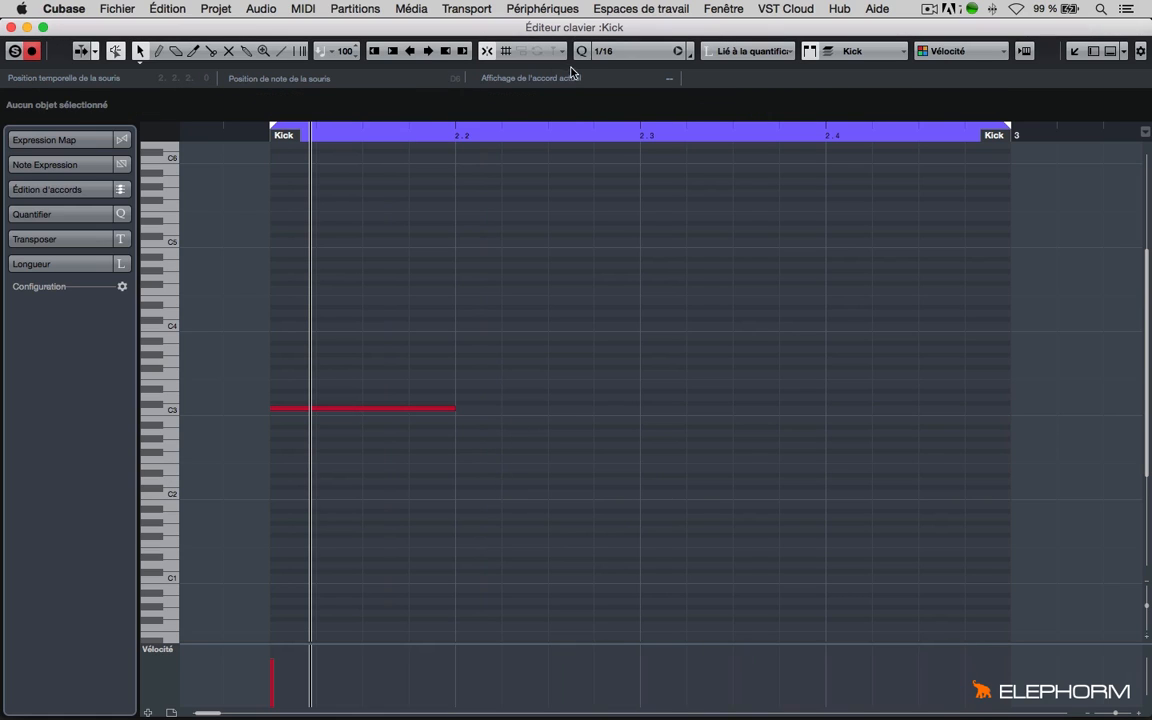
Duplicate the first C3 note three times to place one-beat kicks on beats 2.2, 2.3 and 2.4.
click(411, 410)
key(alt+d)
key(alt+d)
key(alt+d)
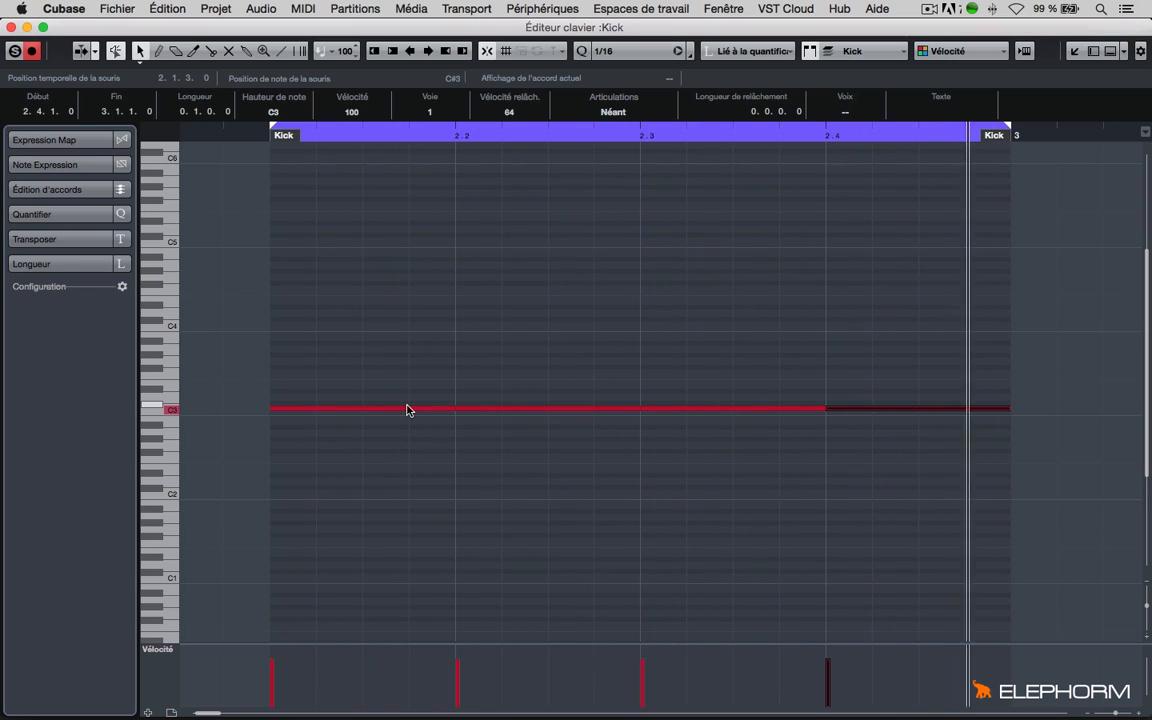
Choose 1/16 as the quantize preset again and deselect all notes in the Kick part.
click(674, 49)
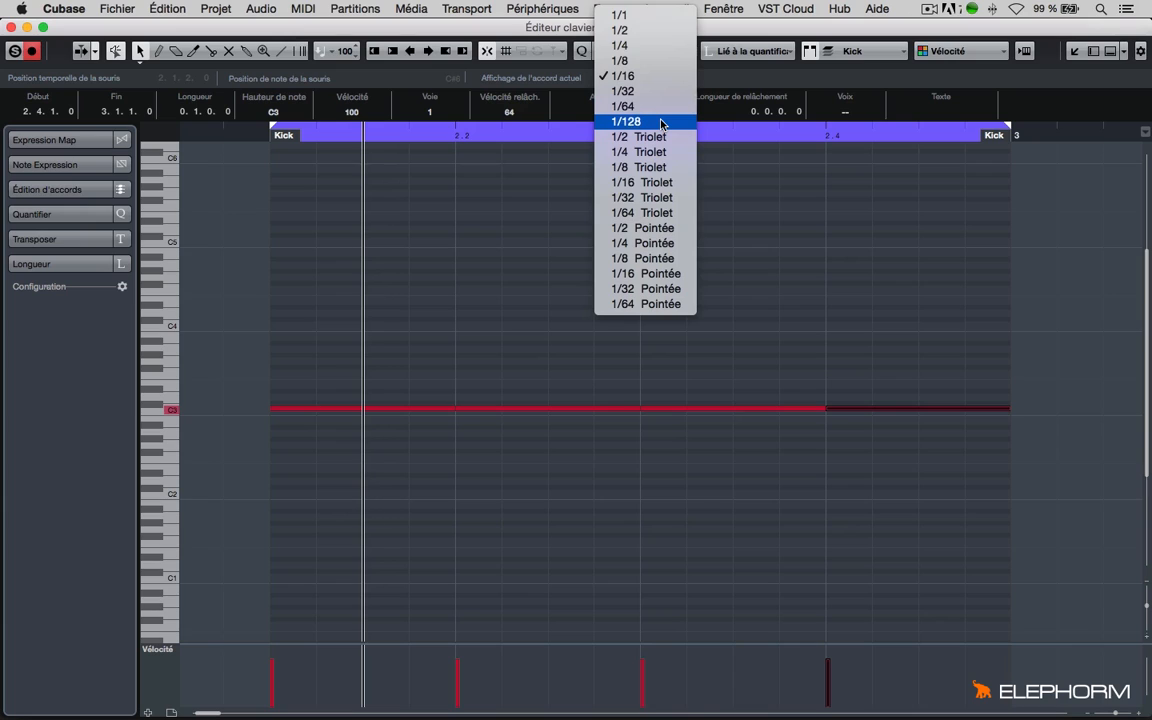
click(658, 76)
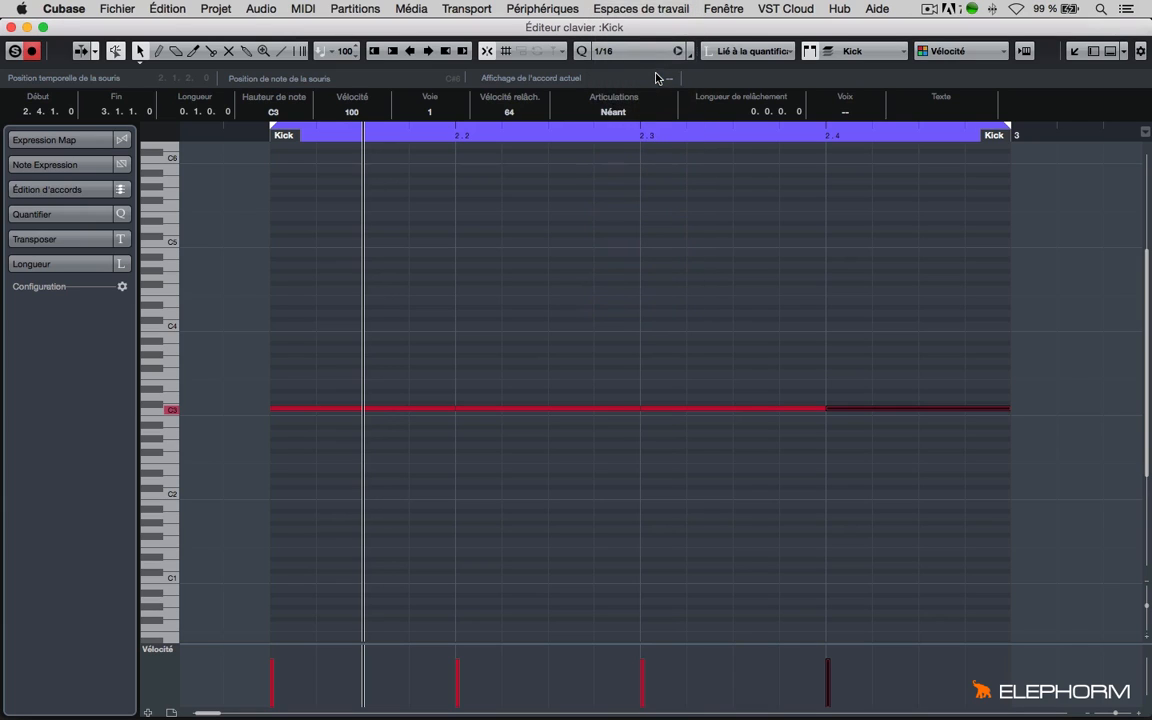
click(585, 305)
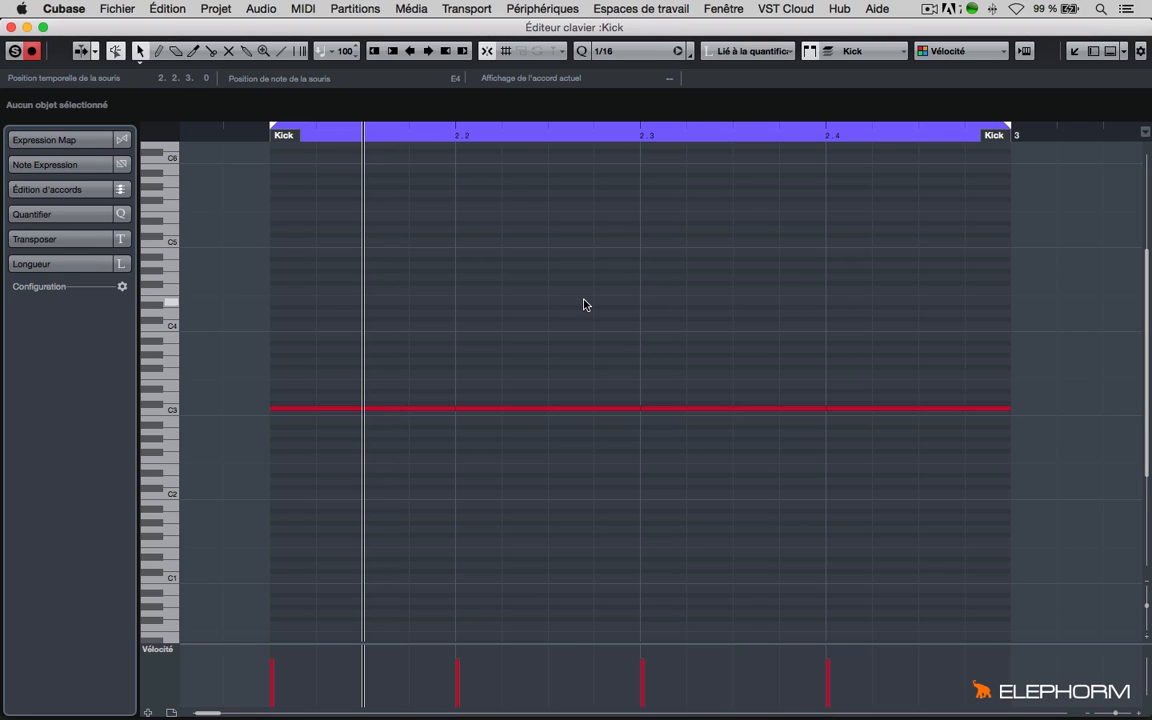